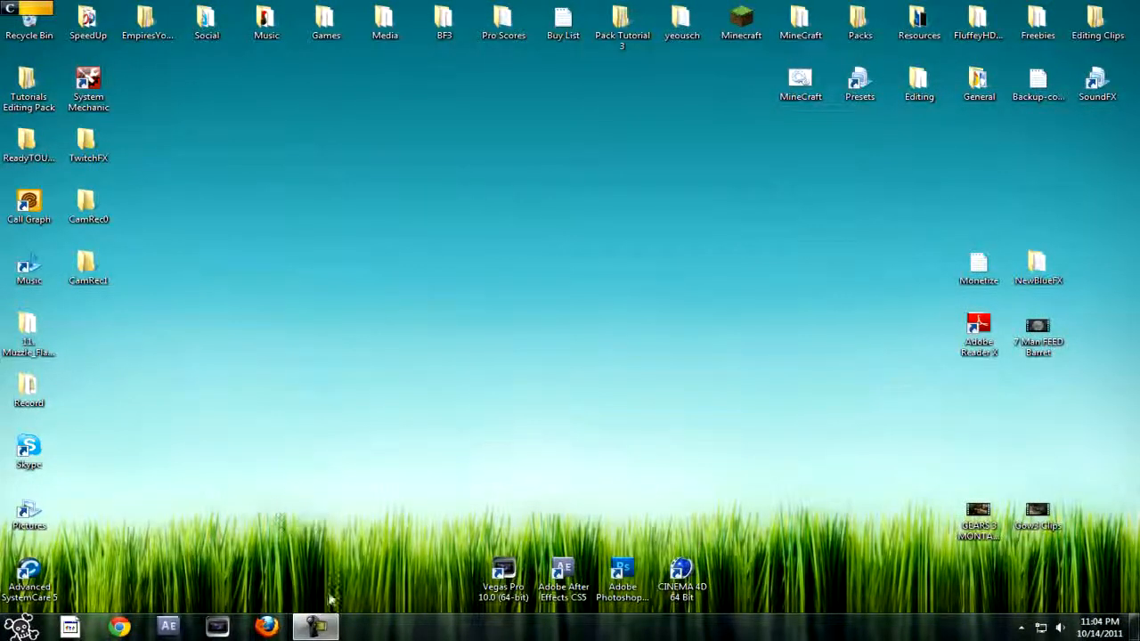
# Switch to Vegas Pro, maximize its window and show the Brightness and Contrast presets
pyautogui.click(220, 624)
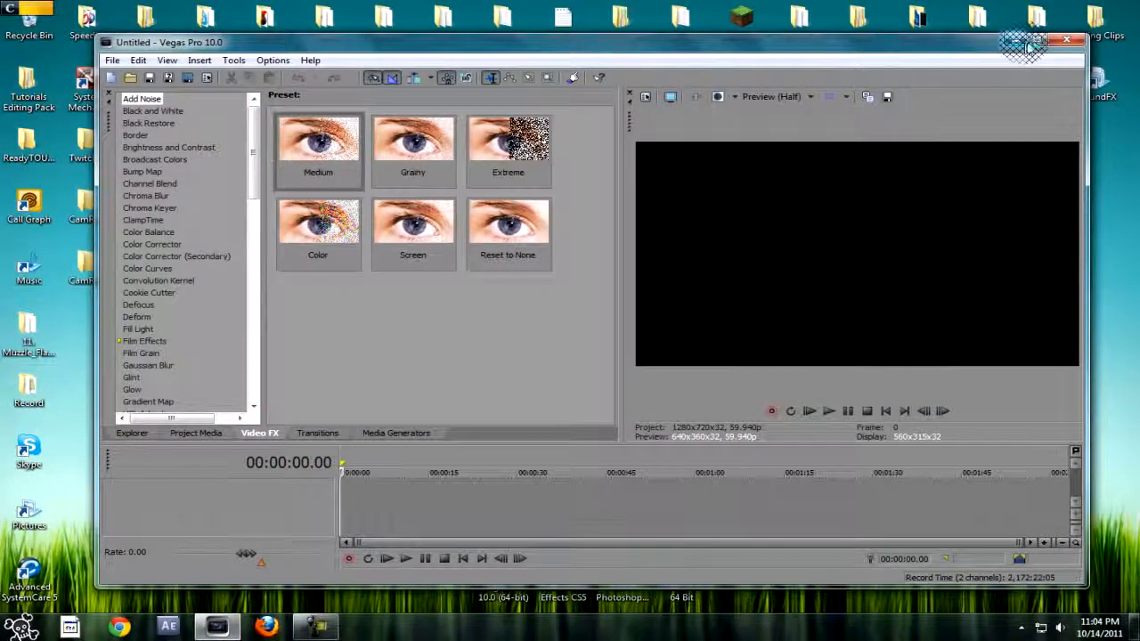
pyautogui.click(1033, 41)
pyautogui.moveTo(152, 107)
pyautogui.mouseDown()
pyautogui.moveTo(153, 191)
pyautogui.moveTo(158, 109)
pyautogui.mouseUp()
pyautogui.click(129, 227)
pyautogui.press('ctrl')
pyautogui.press('ctrl')
pyautogui.press('ctrl')
pyautogui.click(46, 76)
pyautogui.click(43, 108)
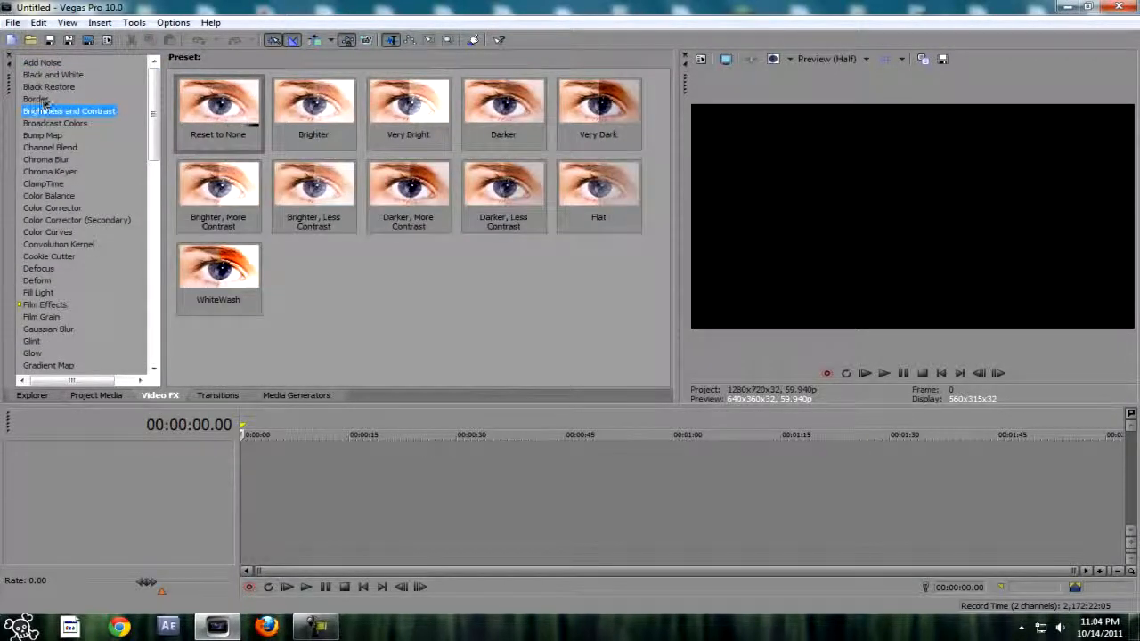
# Import the "7 Man FEED Barret" video onto the timeline
pyautogui.click(30, 42)
pyautogui.click(389, 178)
pyautogui.press('ctrl')
pyautogui.moveTo(776, 211); pyautogui.dragTo(747, 300)
pyautogui.scroll(-5, 747, 300)
pyautogui.click(496, 165)
pyautogui.doubleClick(496, 165)
# Apply Disable resample in the video clip's event properties and widen the video preview area
pyautogui.click(279, 472)
pyautogui.click(256, 477)
pyautogui.rightClick(256, 476)
pyautogui.click(275, 457)
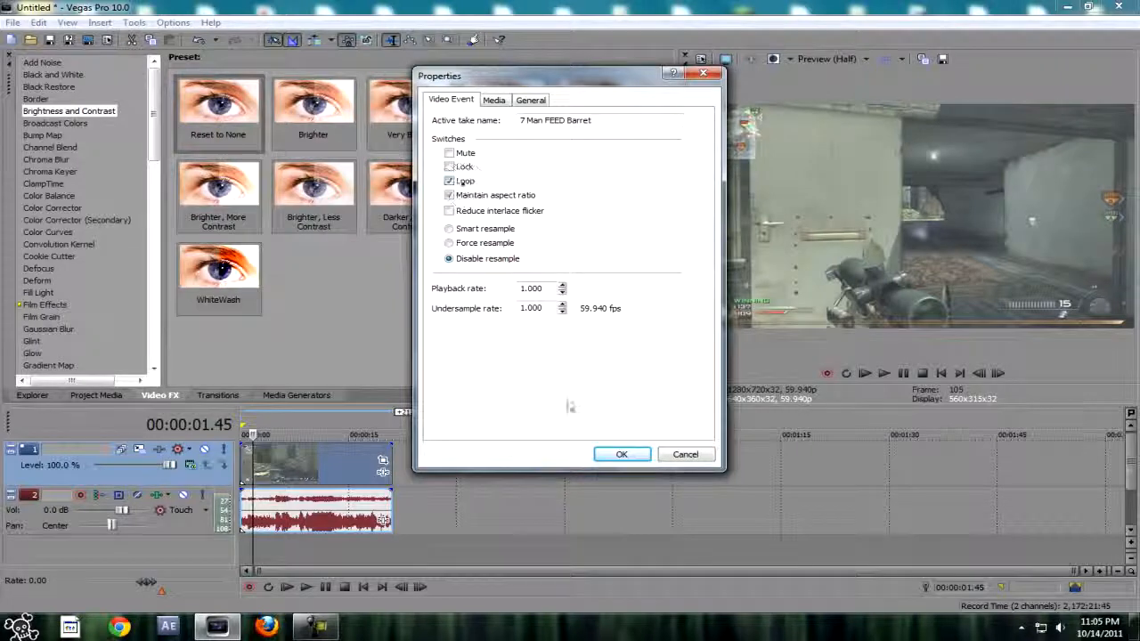
pyautogui.click(617, 456)
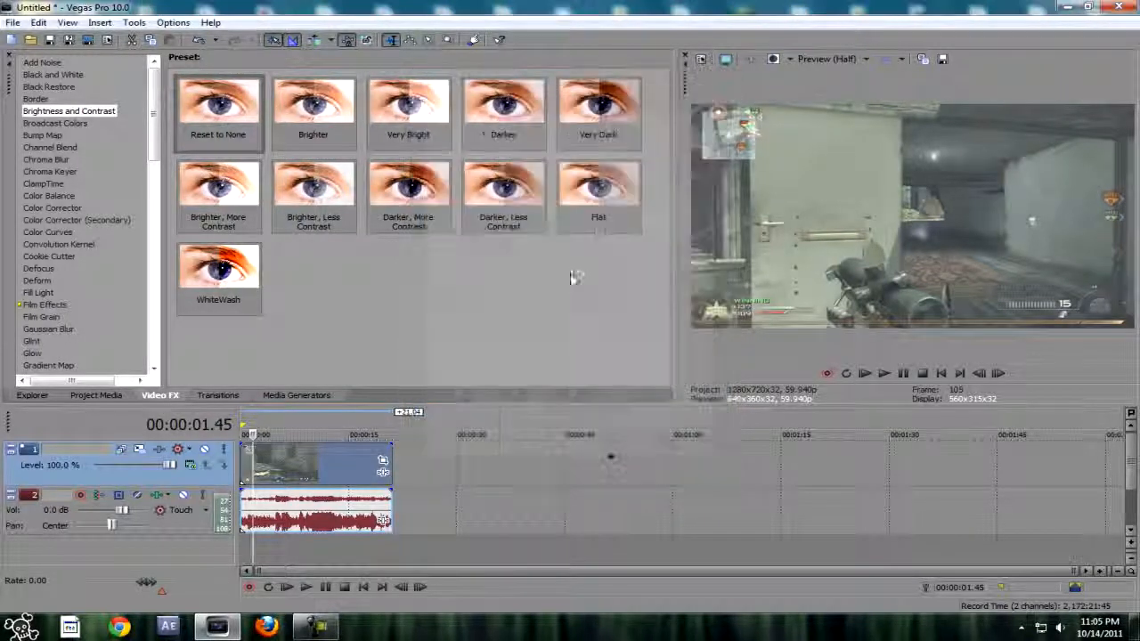
pyautogui.moveTo(670, 283); pyautogui.dragTo(475, 326)
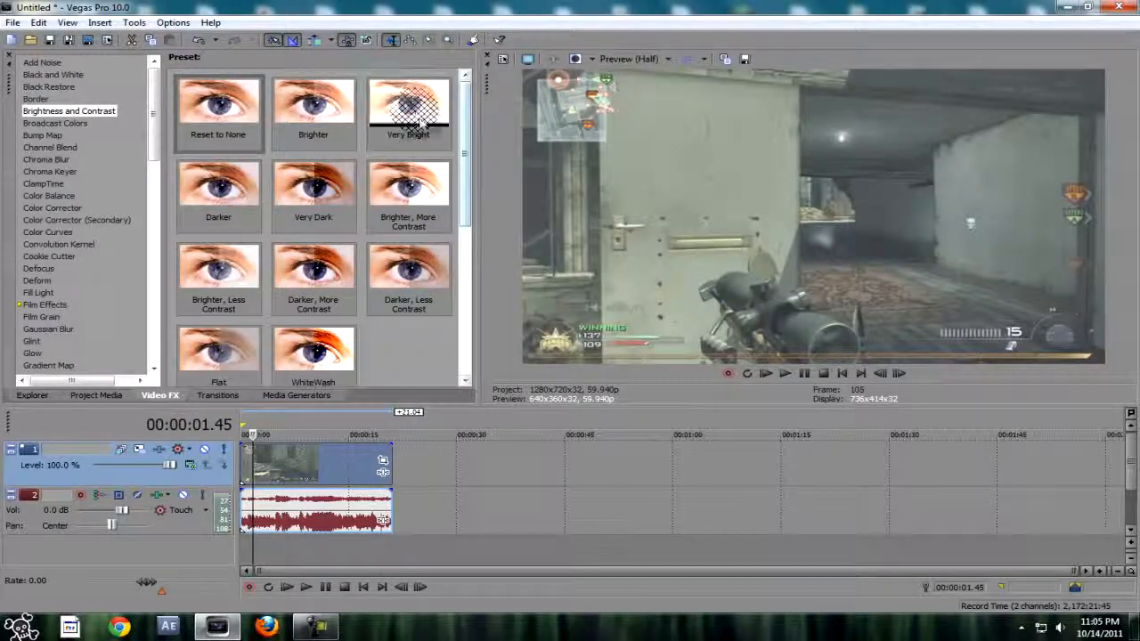
# Split the gameplay clip and its audio at 00:00:05.06
pyautogui.click(281, 477)
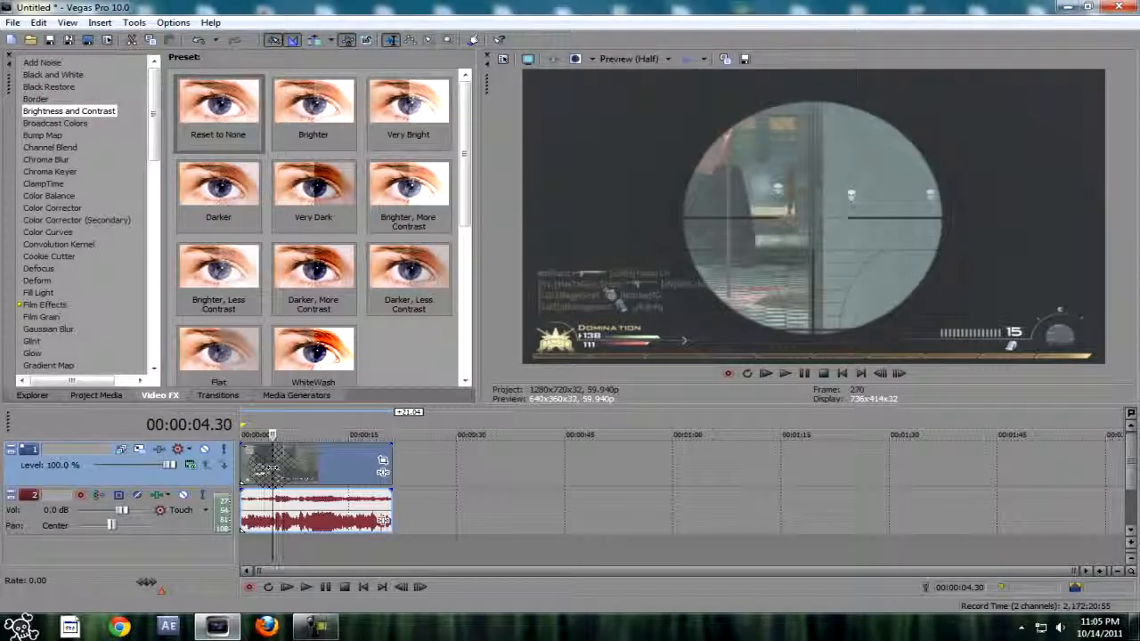
pyautogui.press('Left')
pyautogui.press('Right')
pyautogui.press('Right')
pyautogui.press('Right')
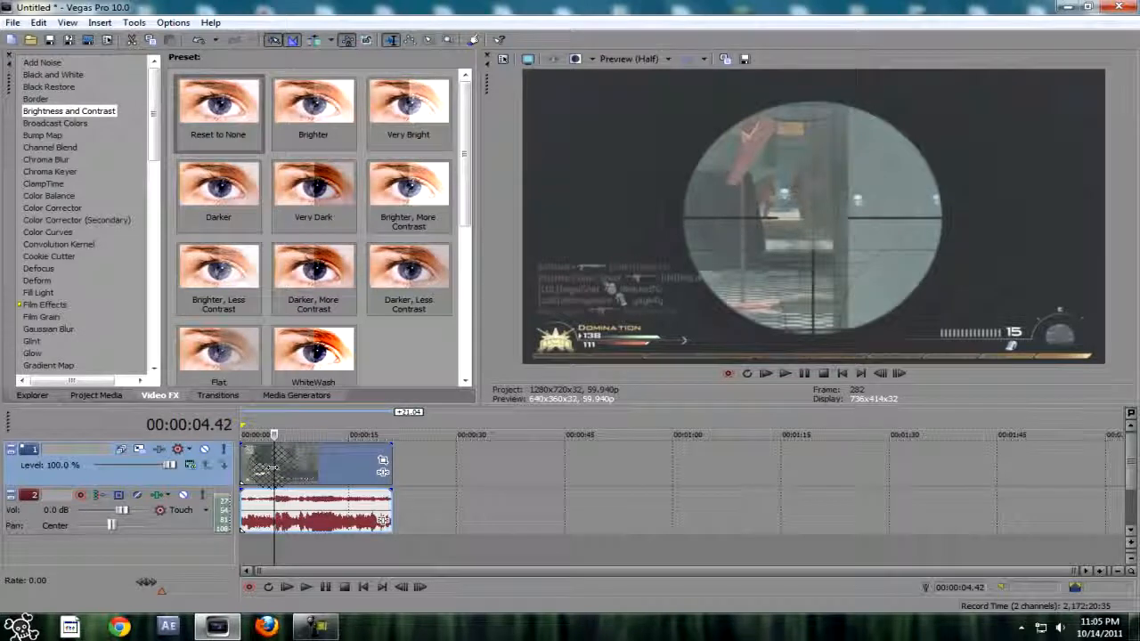
pyautogui.press('Left')
pyautogui.press('Left')
pyautogui.press('Left')
pyautogui.press('Left')
pyautogui.press('Left')
pyautogui.press('Left')
pyautogui.press('Left')
pyautogui.press('Left')
pyautogui.press('Left')
pyautogui.press('Left')
pyautogui.press('Left')
pyautogui.press('Left')
pyautogui.press('Left')
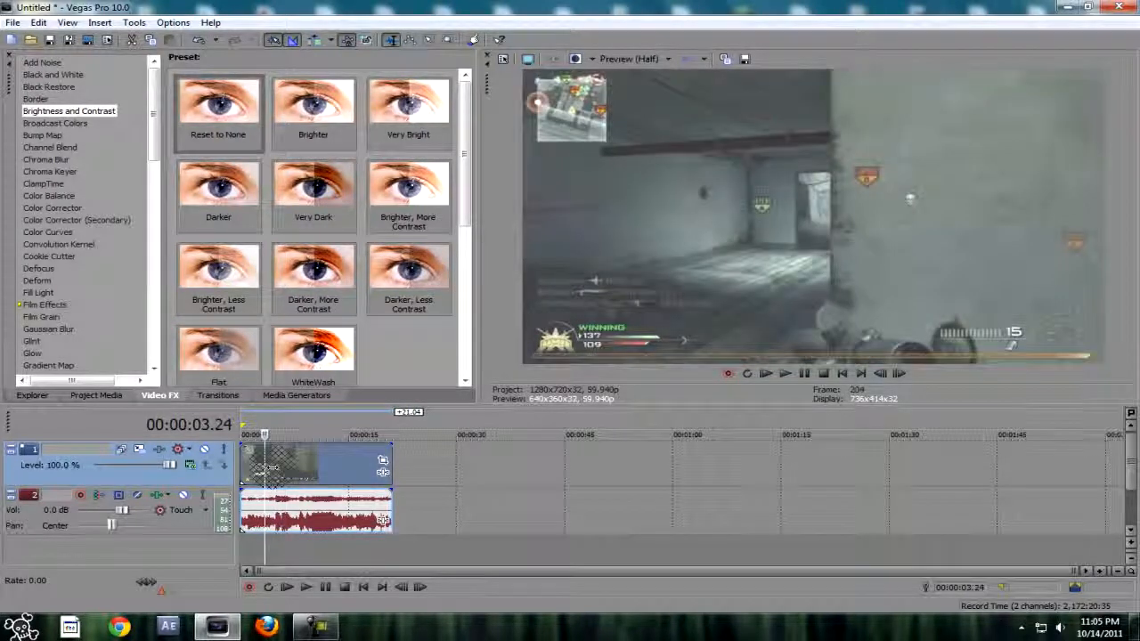
pyautogui.press('space')
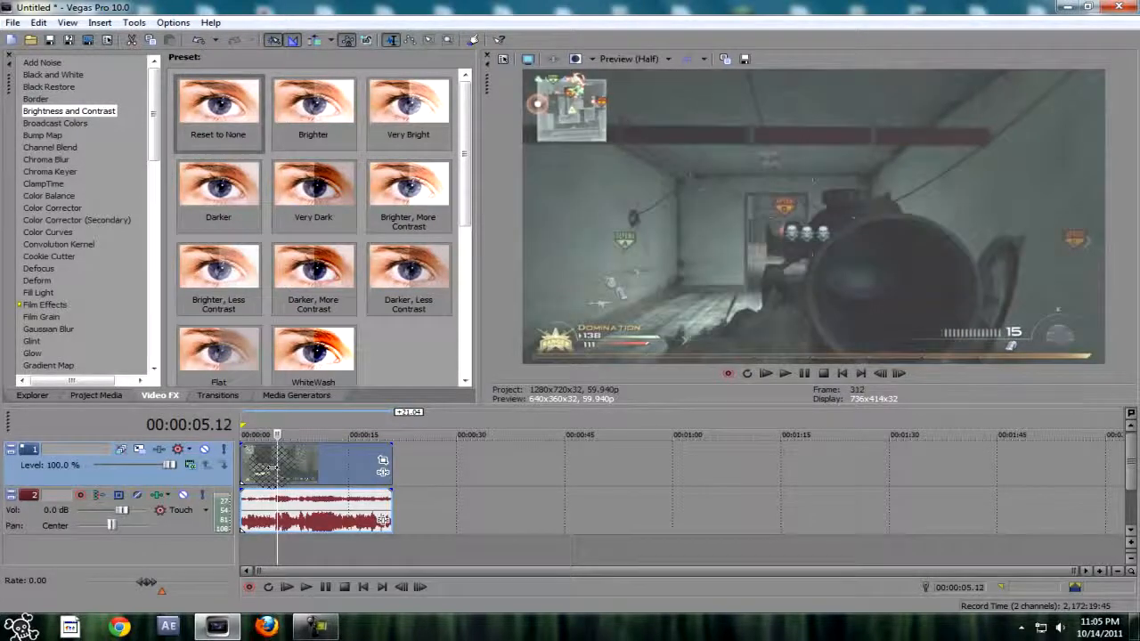
pyautogui.press('Left')
pyautogui.press('Left')
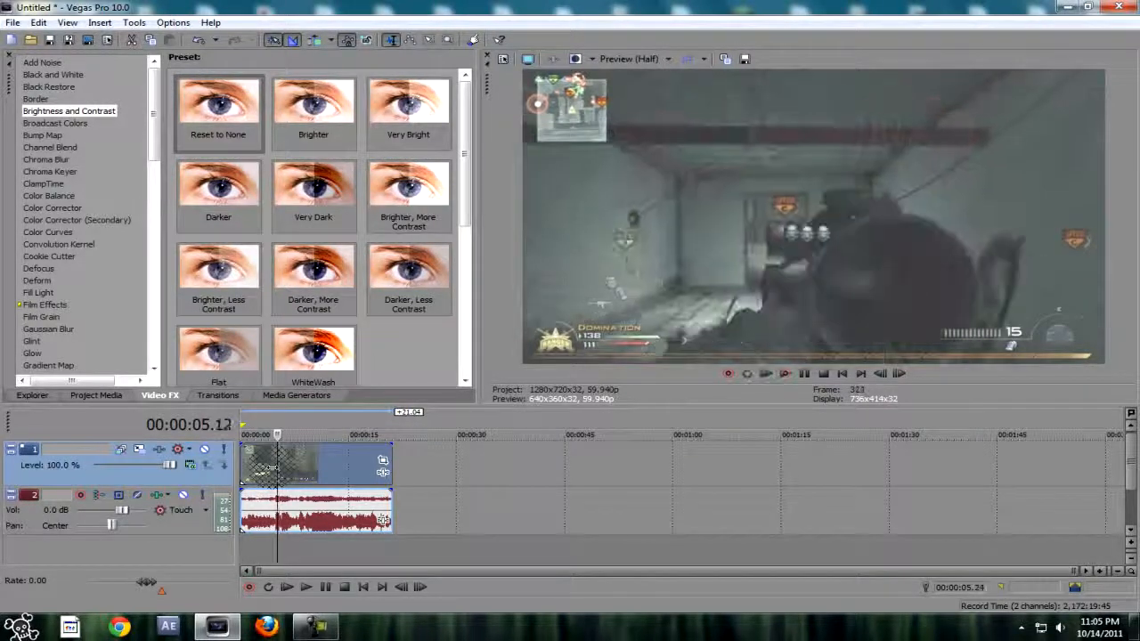
pyautogui.click(1101, 572)
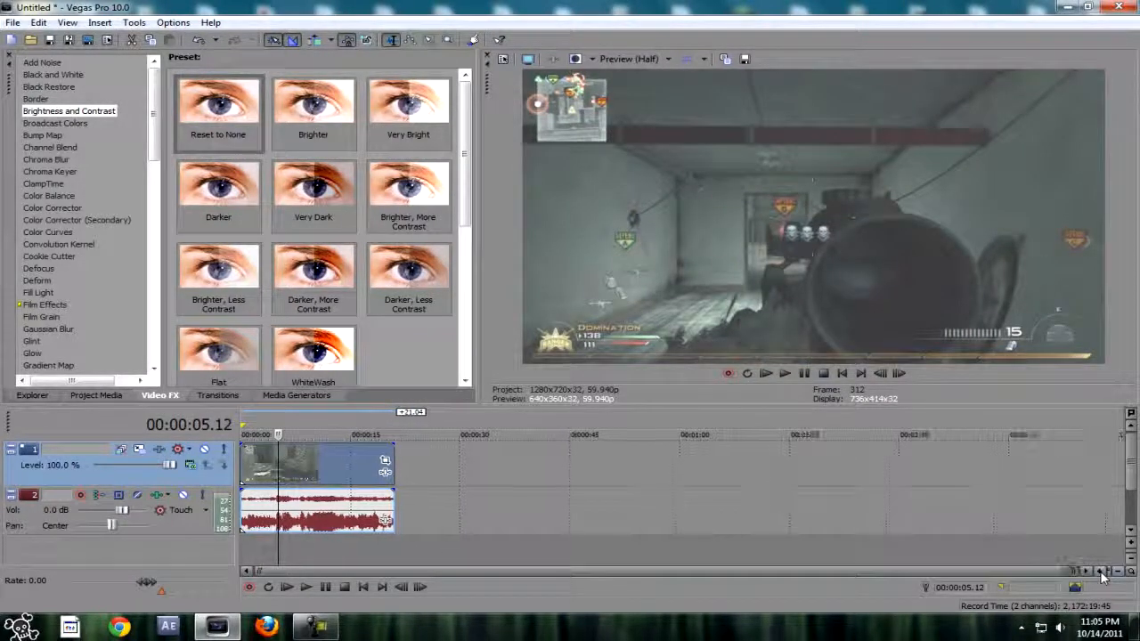
pyautogui.click(1102, 574)
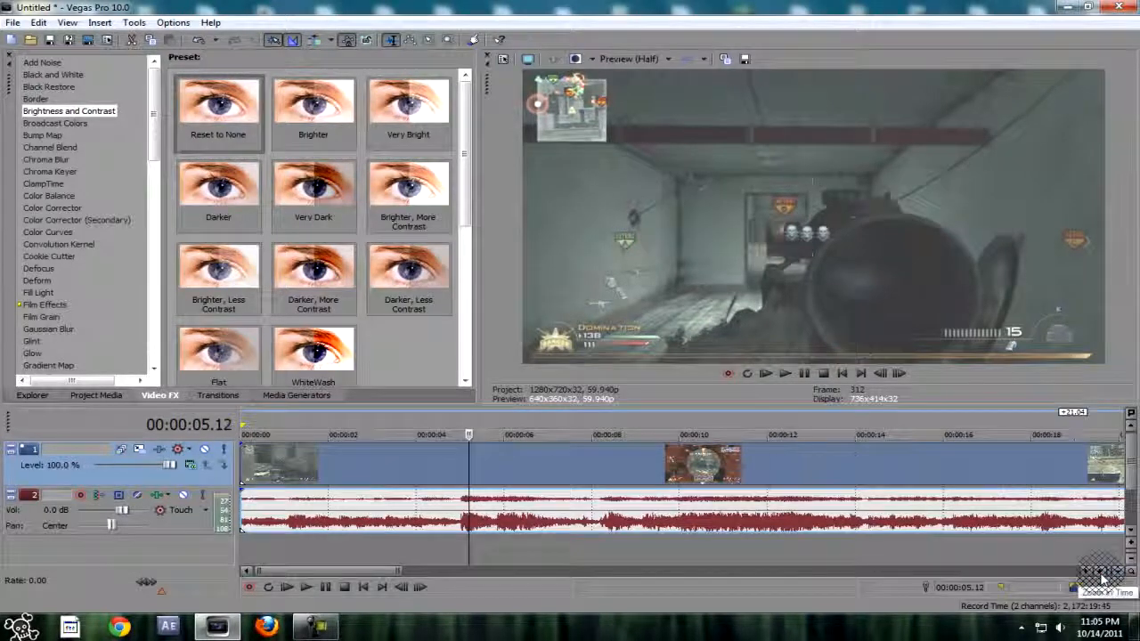
pyautogui.press('Right')
pyautogui.press('Right')
pyautogui.press('Right')
pyautogui.press('Right')
pyautogui.press('Right')
pyautogui.press('Right')
pyautogui.press('Right')
pyautogui.press('Left')
pyautogui.press('Left')
pyautogui.press('Left')
pyautogui.press('Left')
pyautogui.press('Left')
pyautogui.press('Left')
pyautogui.press('Left')
pyautogui.press('Left')
pyautogui.press('Left')
pyautogui.press('Left')
pyautogui.press('Left')
pyautogui.press('Left')
pyautogui.press('Left')
pyautogui.press('Left')
pyautogui.press('Left')
pyautogui.press('Left')
pyautogui.press('Left')
pyautogui.press('Left')
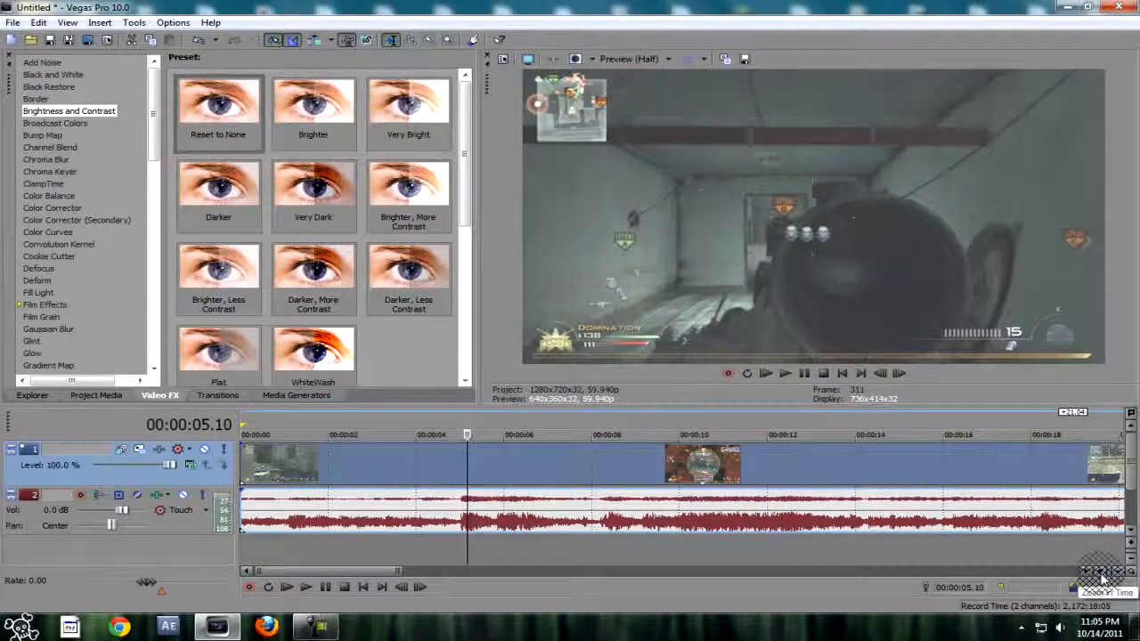
pyautogui.press('Right')
pyautogui.press('Right')
pyautogui.press('Right')
pyautogui.press('Right')
pyautogui.press('Right')
pyautogui.press('Left')
pyautogui.press('Left')
pyautogui.press('Right')
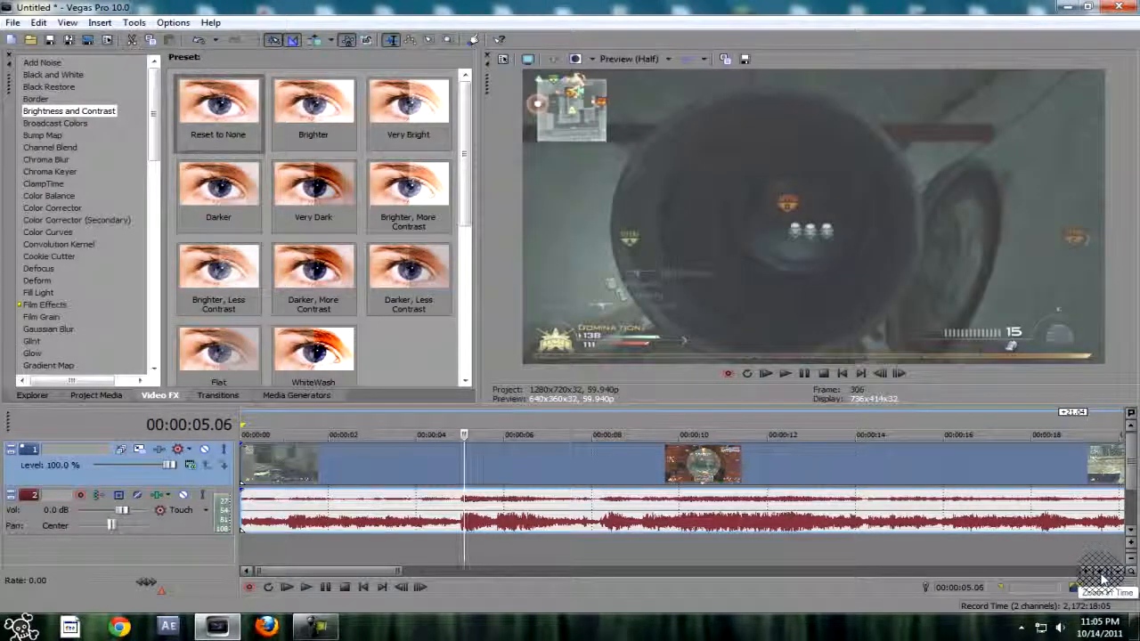
pyautogui.press('Left')
pyautogui.press('Right')
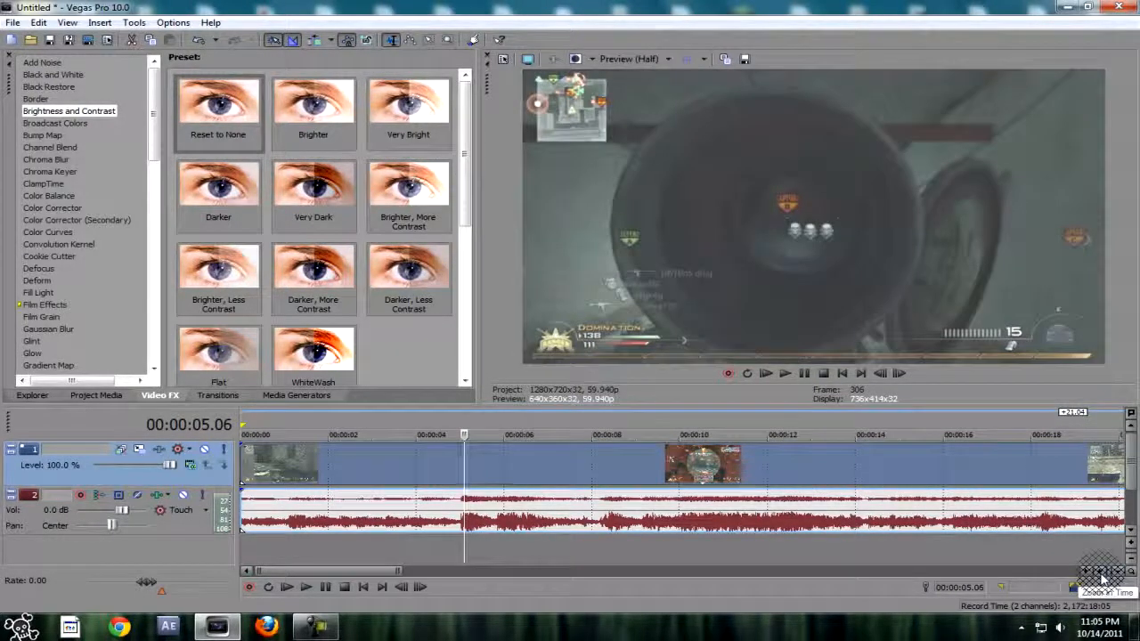
pyautogui.press('s')
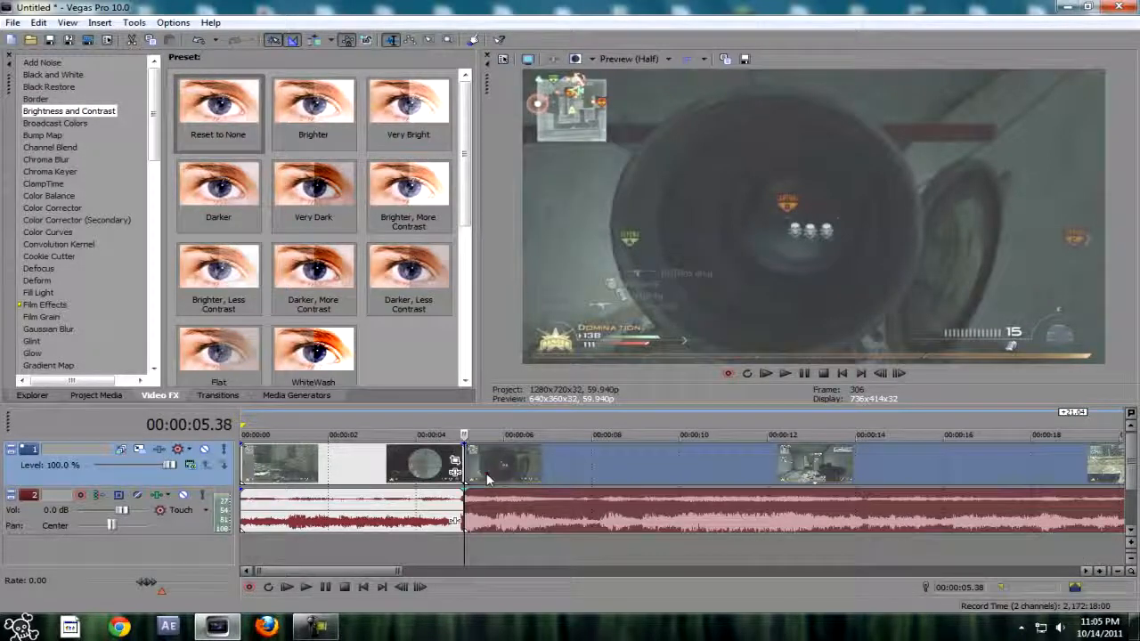
# Split the remaining clip and its audio again at 00:00:06.13
pyautogui.click(483, 479)
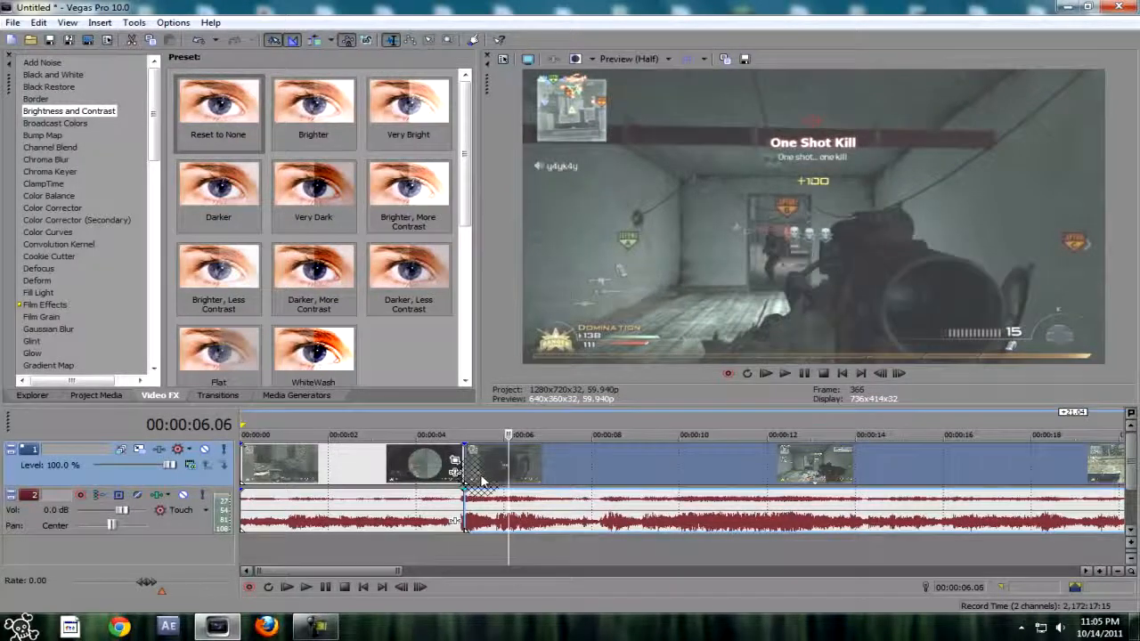
pyautogui.press('Left')
pyautogui.press('Left')
pyautogui.press('Left')
pyautogui.press('Left')
pyautogui.press('Left')
pyautogui.press('Left')
pyautogui.press('Left')
pyautogui.press('Left')
pyautogui.press('Left')
pyautogui.press('Left')
pyautogui.press('Left')
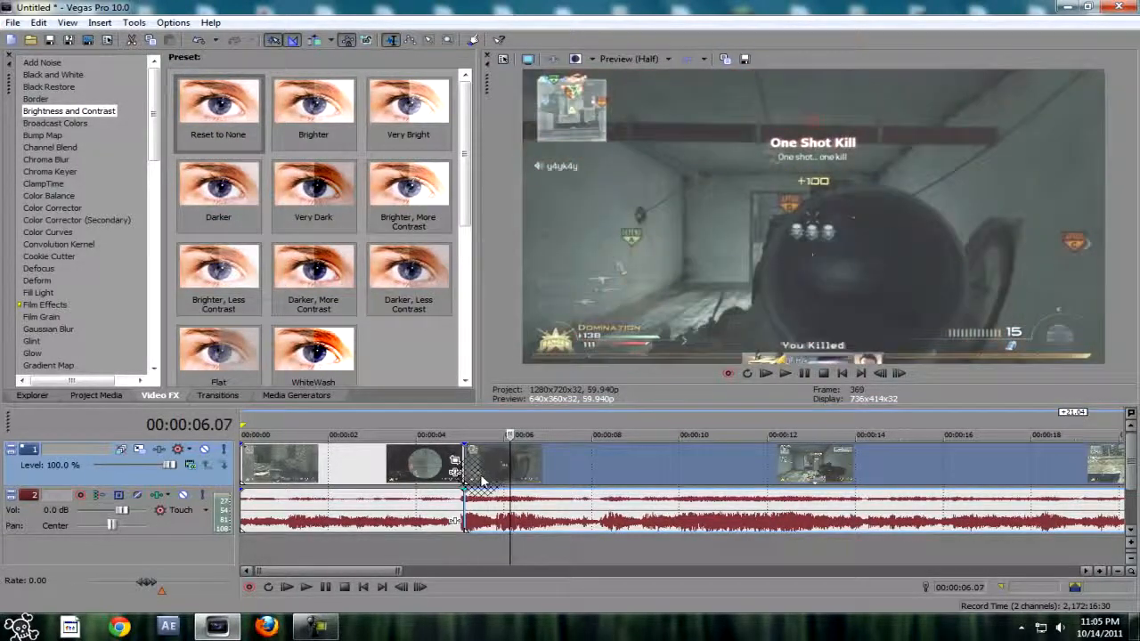
pyautogui.press('Right')
pyautogui.press('Right')
pyautogui.press('Right')
pyautogui.press('Right')
pyautogui.press('Right')
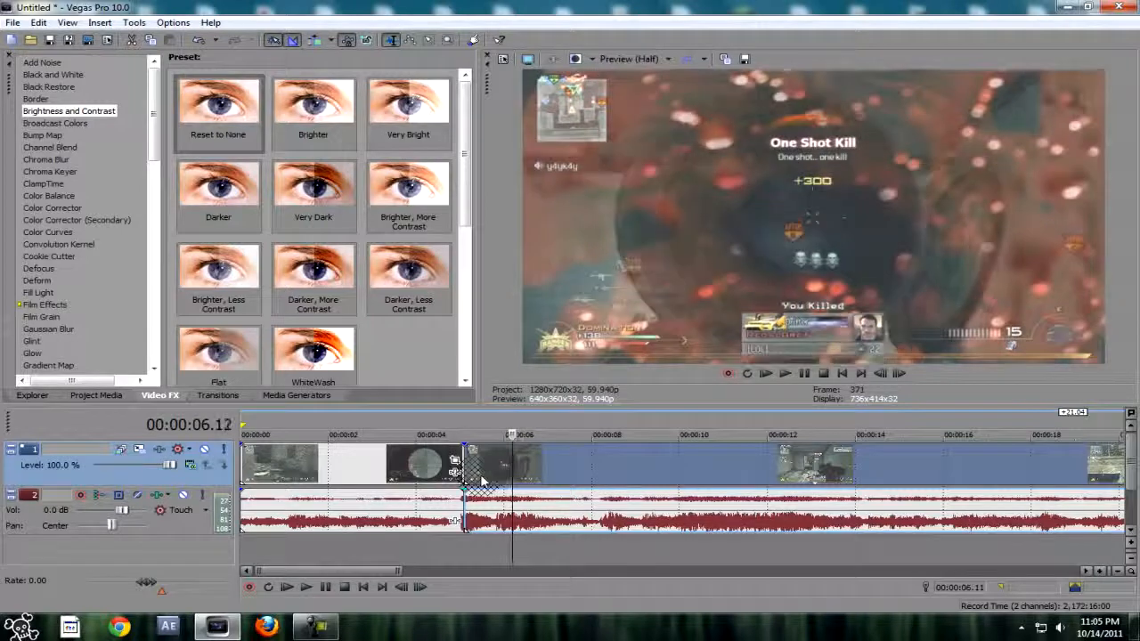
pyautogui.press('Right')
pyautogui.press('s')
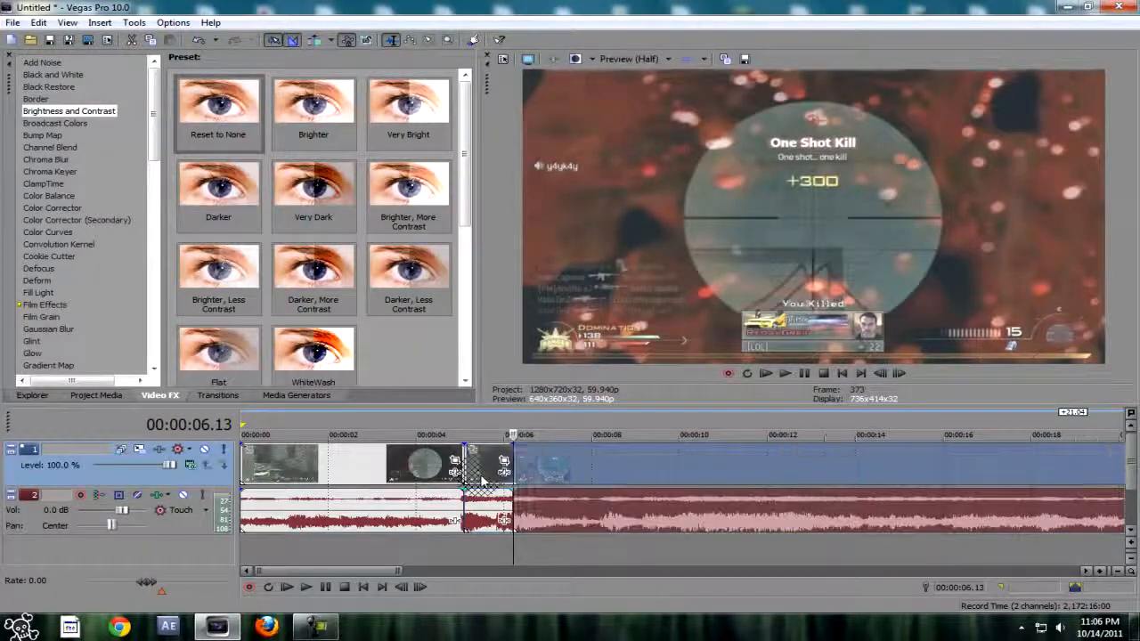
# Move the last clip section about one second later, leaving a gap after the short middle section
pyautogui.moveTo(562, 475); pyautogui.dragTo(599, 474)
pyautogui.moveTo(489, 479)
pyautogui.mouseDown()
pyautogui.moveTo(499, 480)
pyautogui.moveTo(486, 476)
pyautogui.mouseUp()
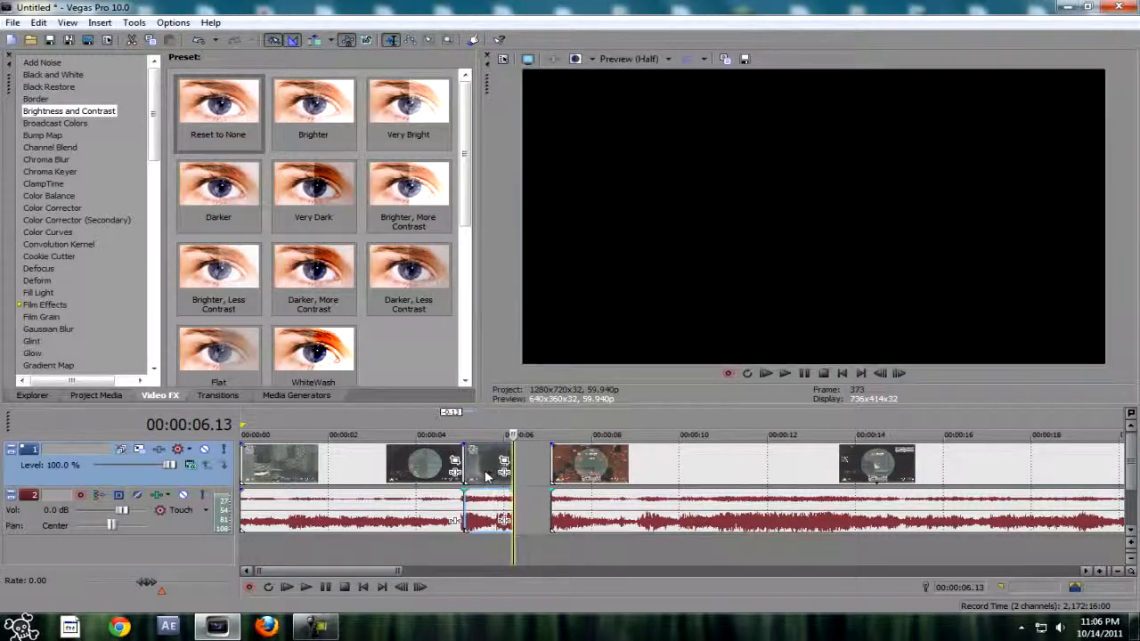
pyautogui.click(409, 477)
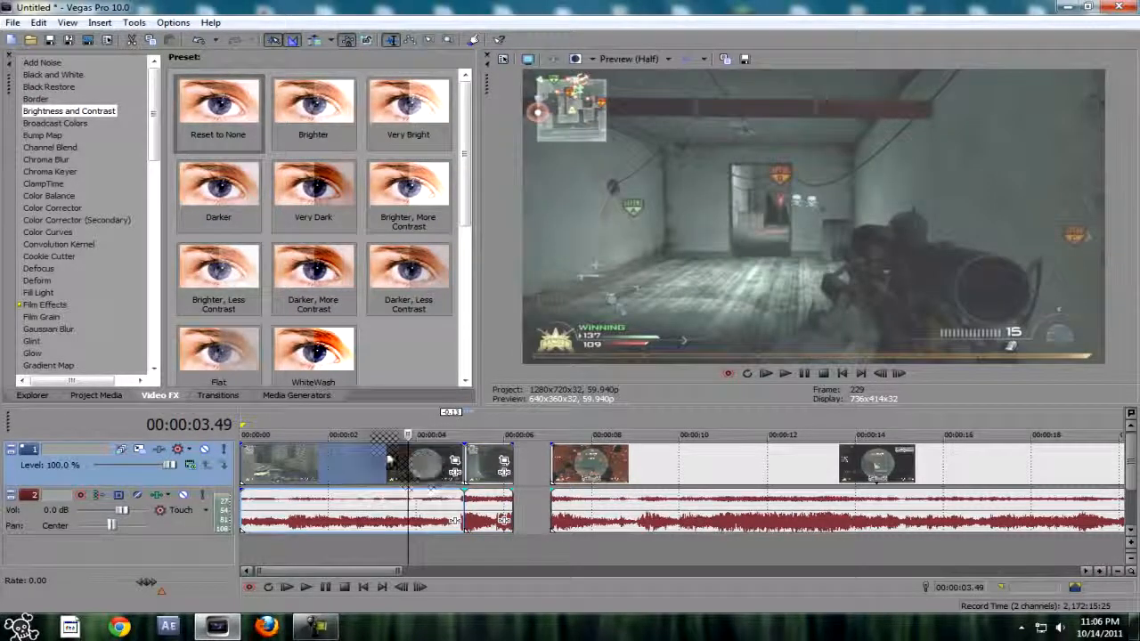
# Select the short middle clip section and copy it
pyautogui.click(465, 465)
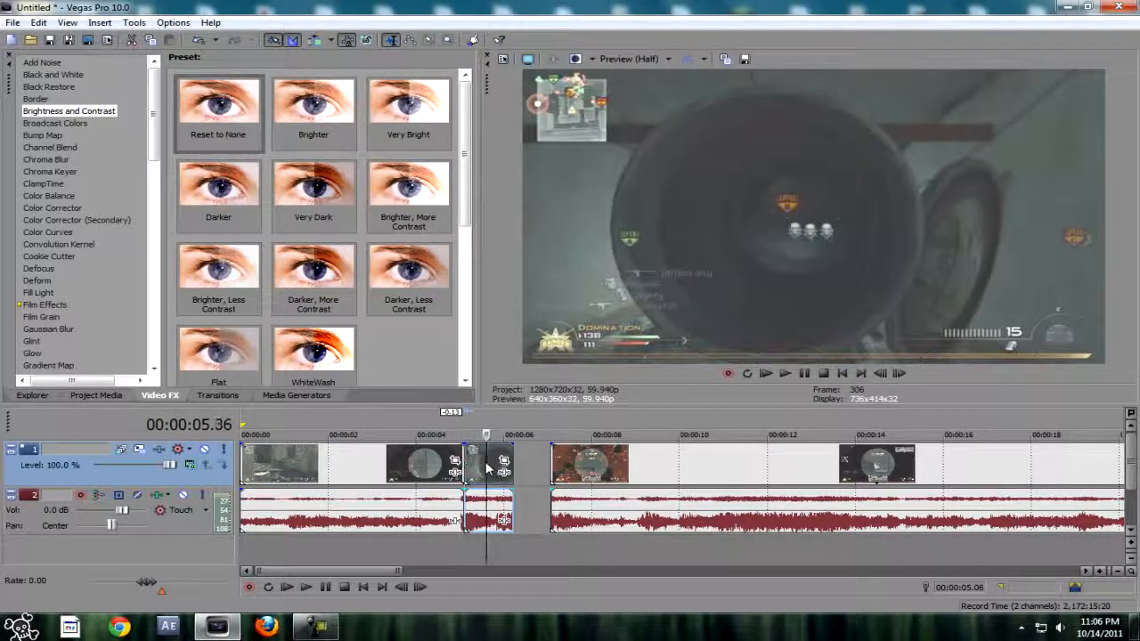
pyautogui.click(489, 463)
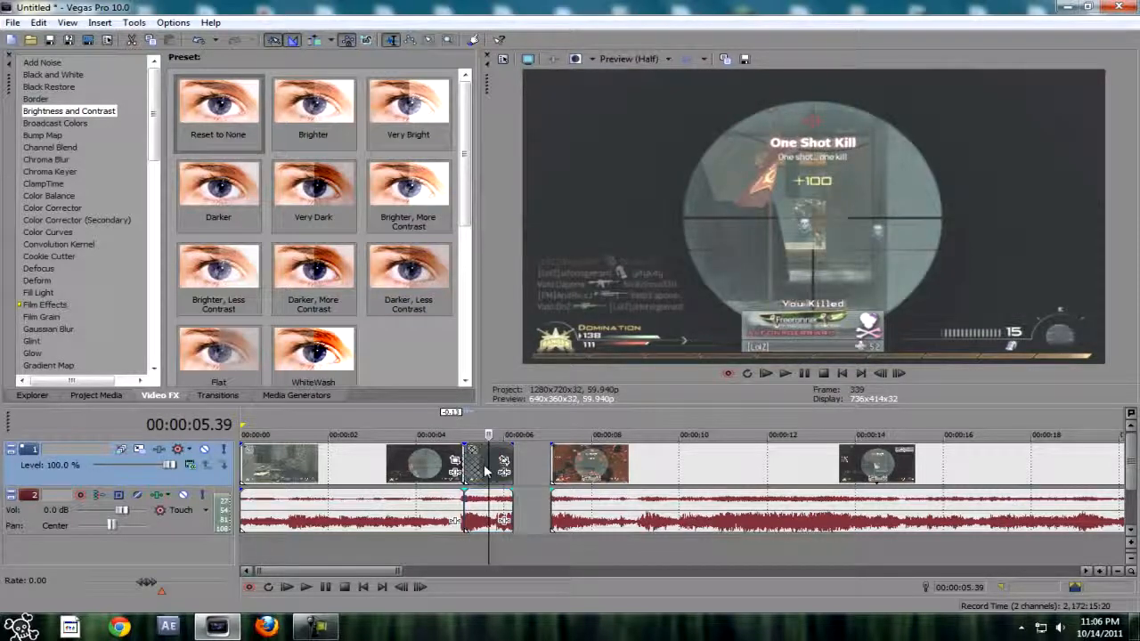
pyautogui.hotkey('ctrl', 'c')
pyautogui.rightClick(478, 474)
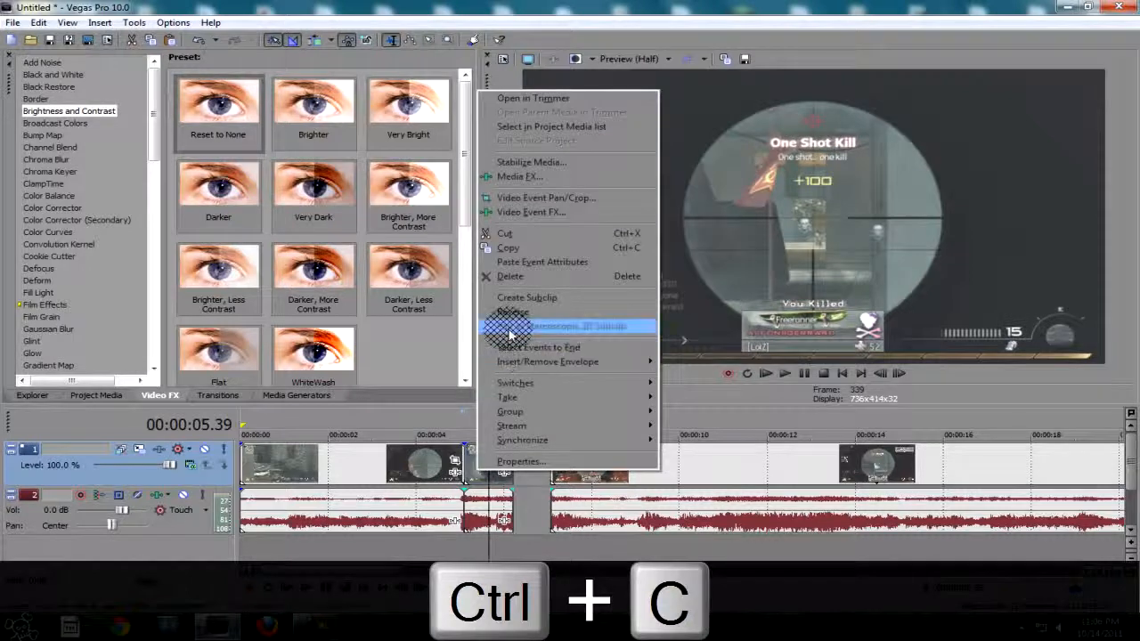
pyautogui.click(508, 247)
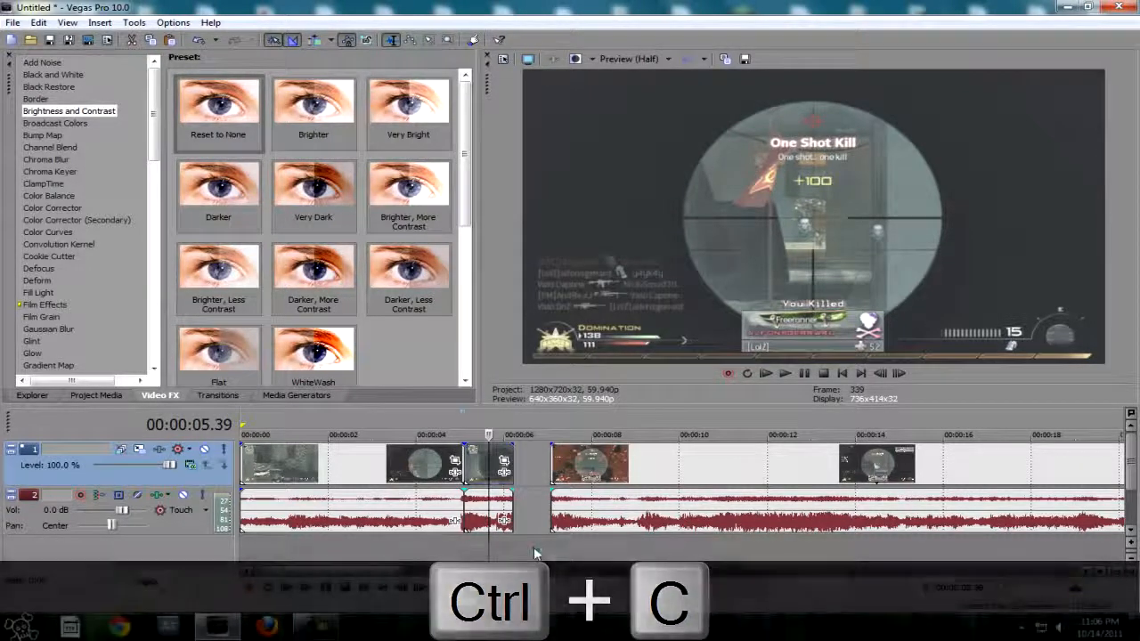
# Insert three empty video tracks above the gameplay clip's track
pyautogui.rightClick(534, 549)
pyautogui.click(588, 516)
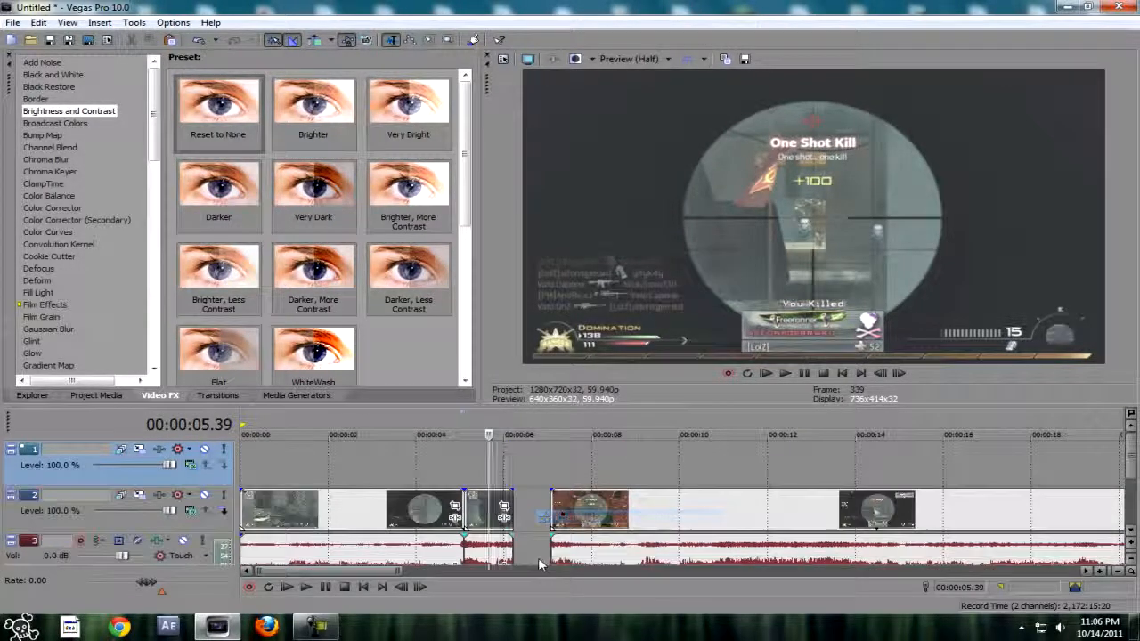
pyautogui.rightClick(530, 510)
pyautogui.rightClick(520, 466)
pyautogui.click(571, 336)
pyautogui.rightClick(522, 499)
pyautogui.click(561, 362)
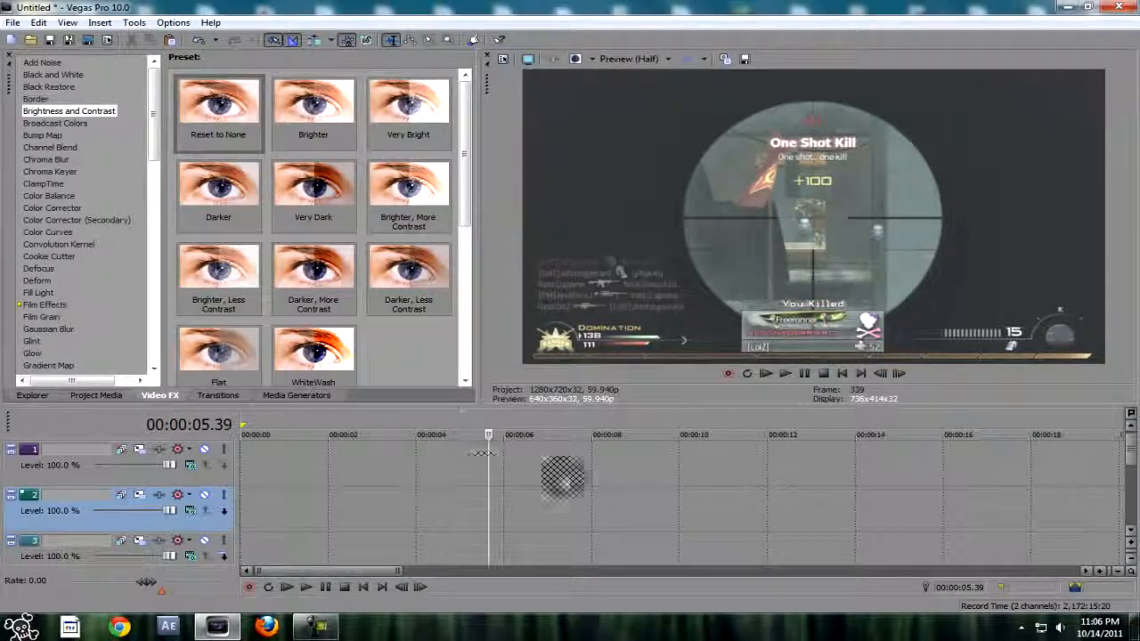
# Move the short middle video section from track 4 up to track 3, keeping its start time
pyautogui.moveTo(1135, 458); pyautogui.dragTo(1135, 483)
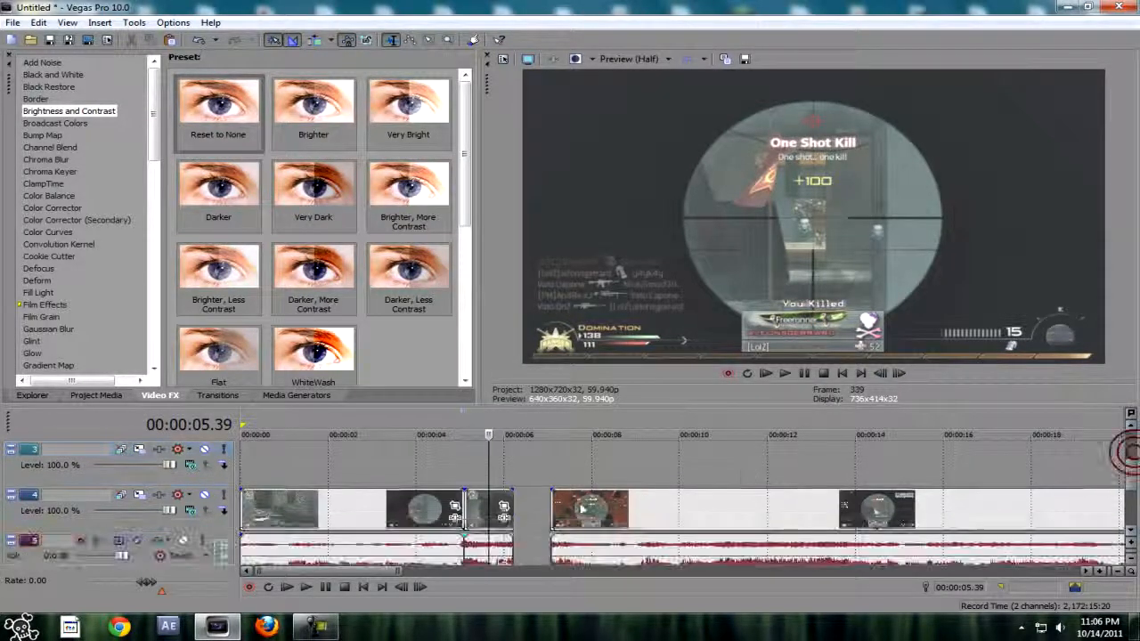
pyautogui.click(473, 508)
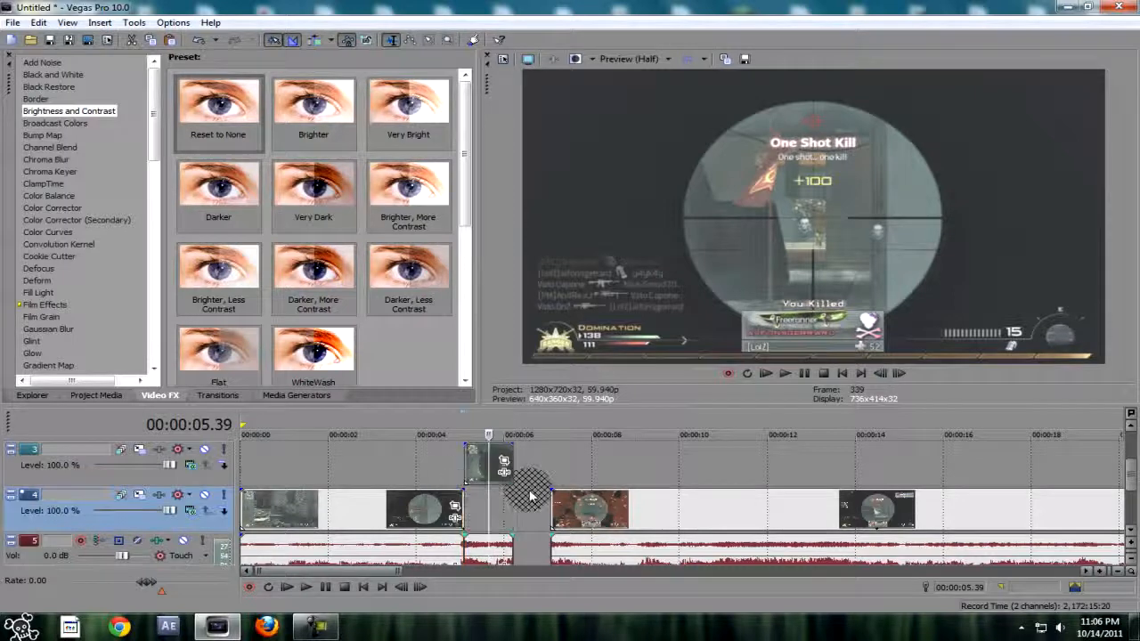
pyautogui.moveTo(1131, 475); pyautogui.dragTo(1131, 451)
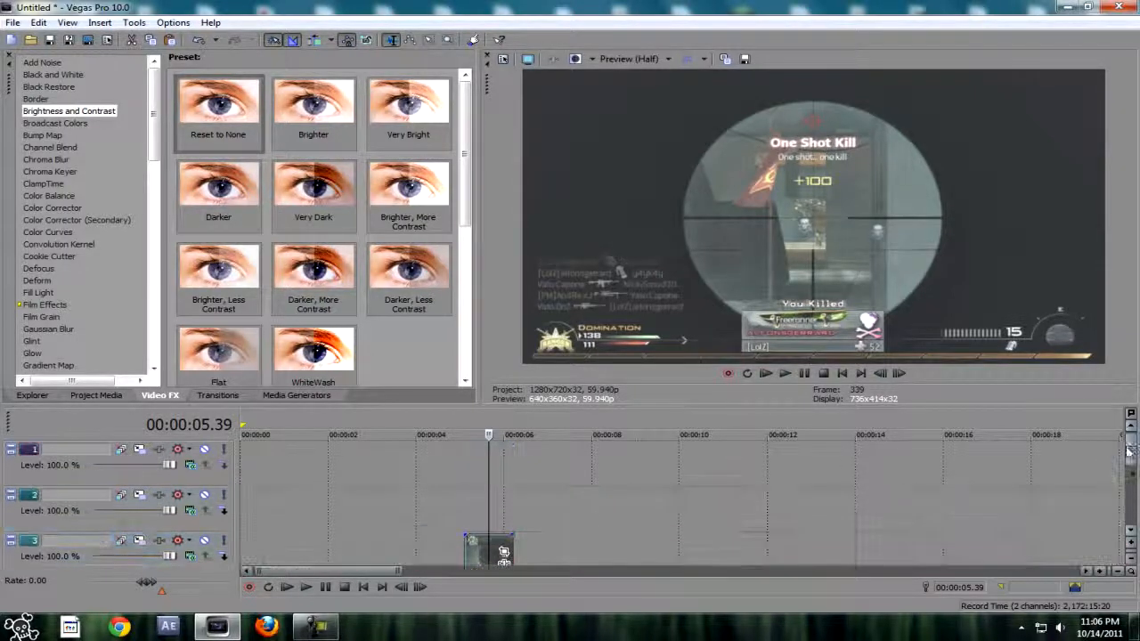
# Paste the copied section onto tracks 1 and 2, aligned with the section on track 3
pyautogui.click(452, 472)
pyautogui.hotkey('ctrl', 'v')
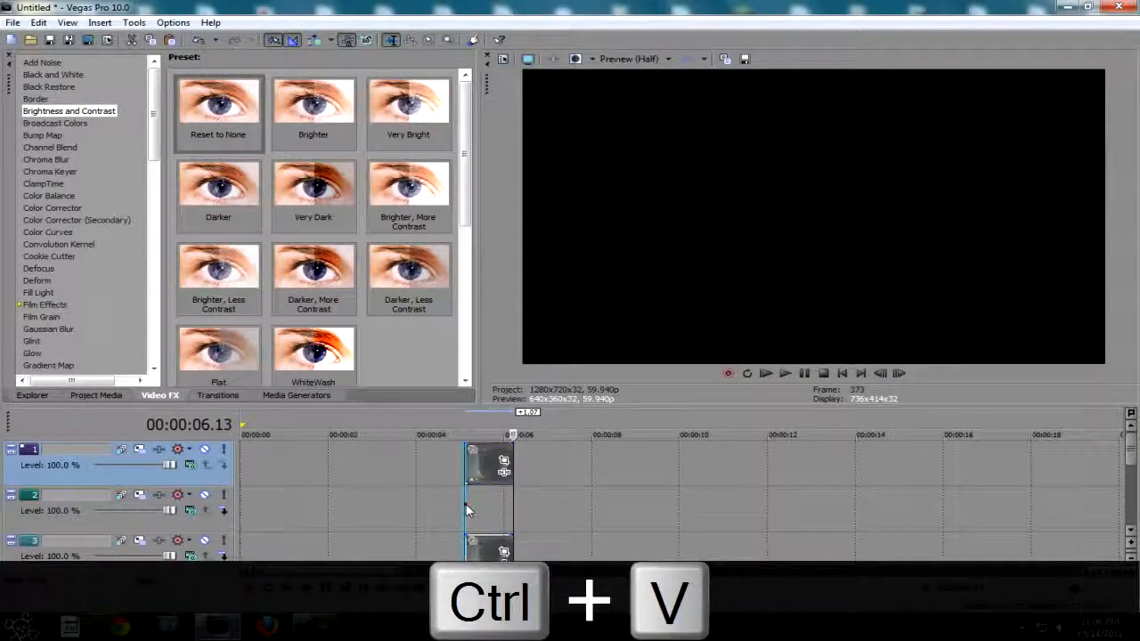
pyautogui.click(469, 509)
pyautogui.hotkey('ctrl', 'v')
pyautogui.click(477, 478)
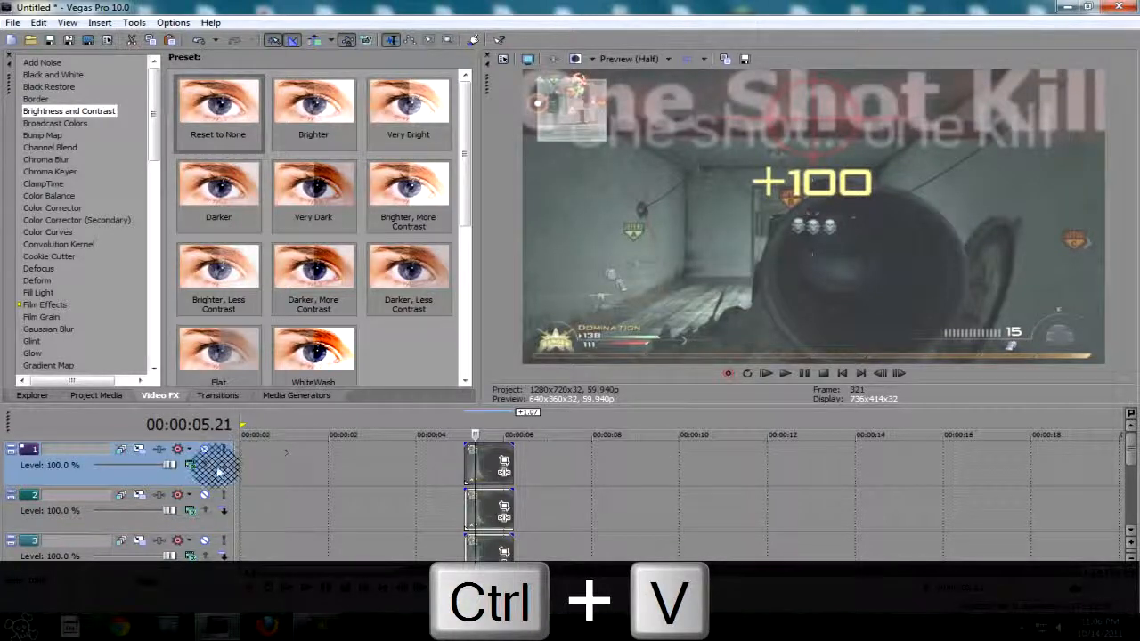
# Change the compositing mode of the three upper tracks, using Overlay for tracks 1 and 2
pyautogui.click(189, 554)
pyautogui.click(236, 437)
pyautogui.click(188, 509)
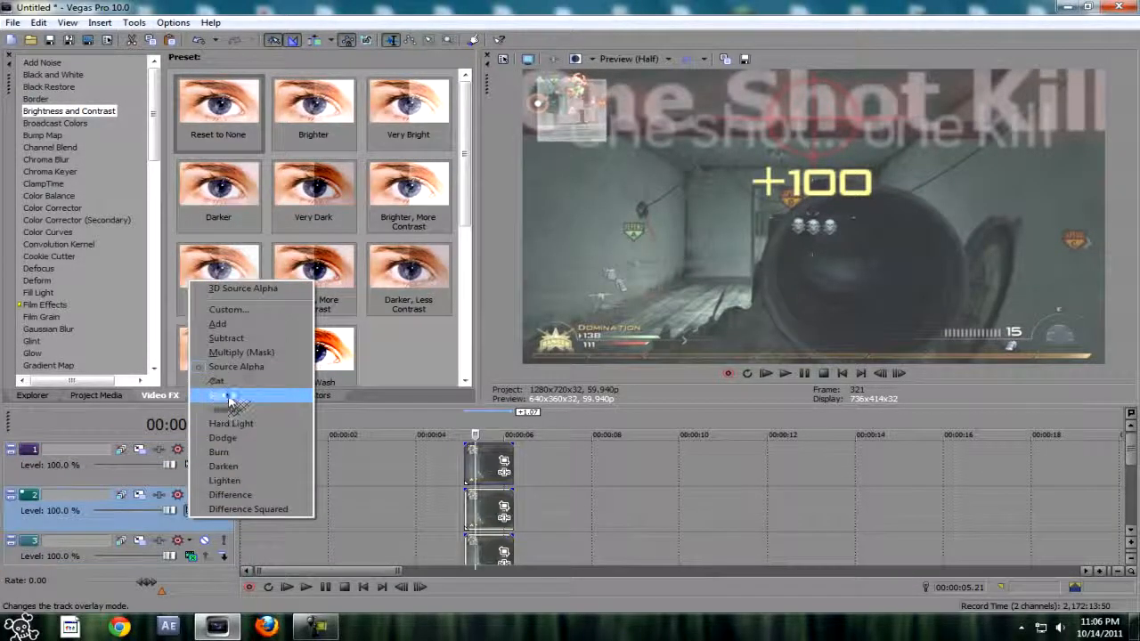
pyautogui.click(228, 408)
pyautogui.click(183, 465)
pyautogui.click(226, 365)
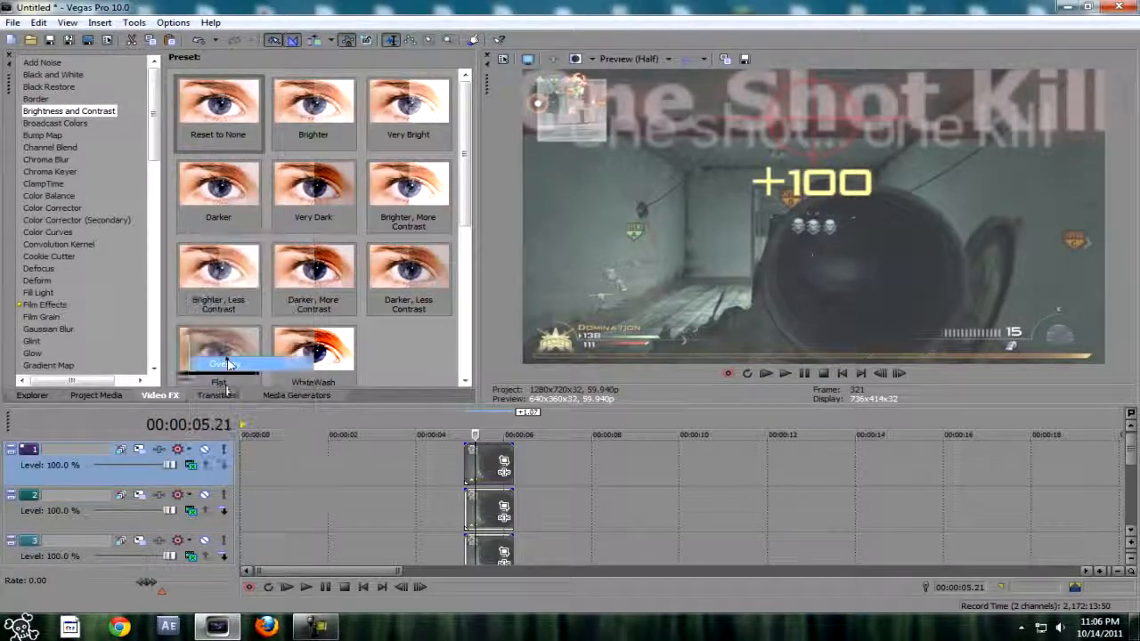
# Set track 1's compositing mode to Screen and apply the Red Only preset of Channel Blend to its clip
pyautogui.click(190, 465)
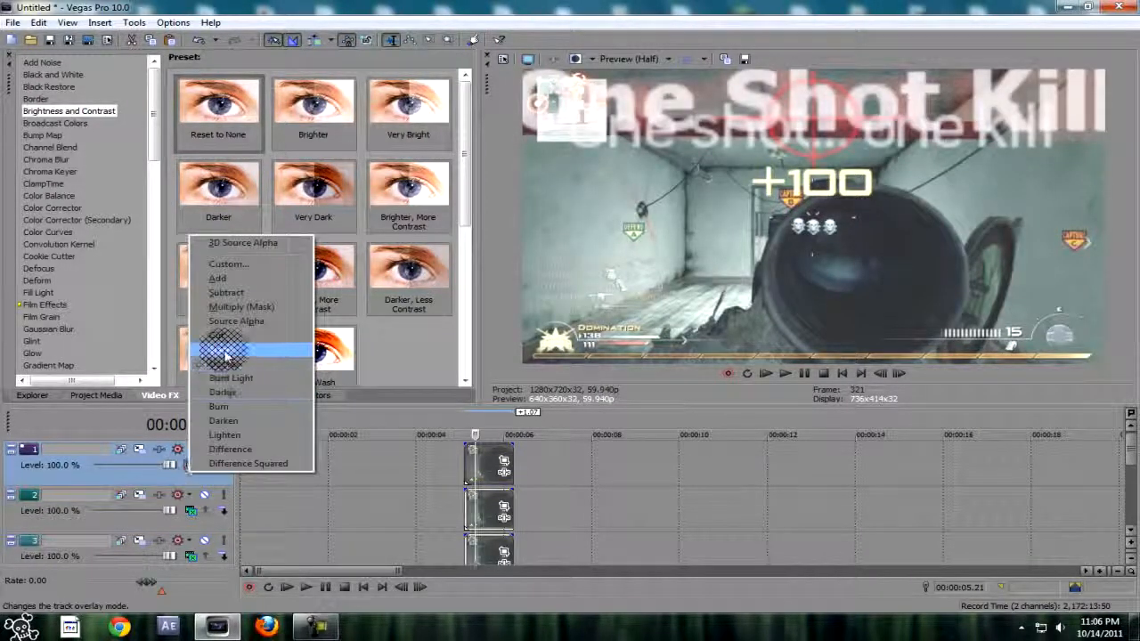
pyautogui.click(245, 349)
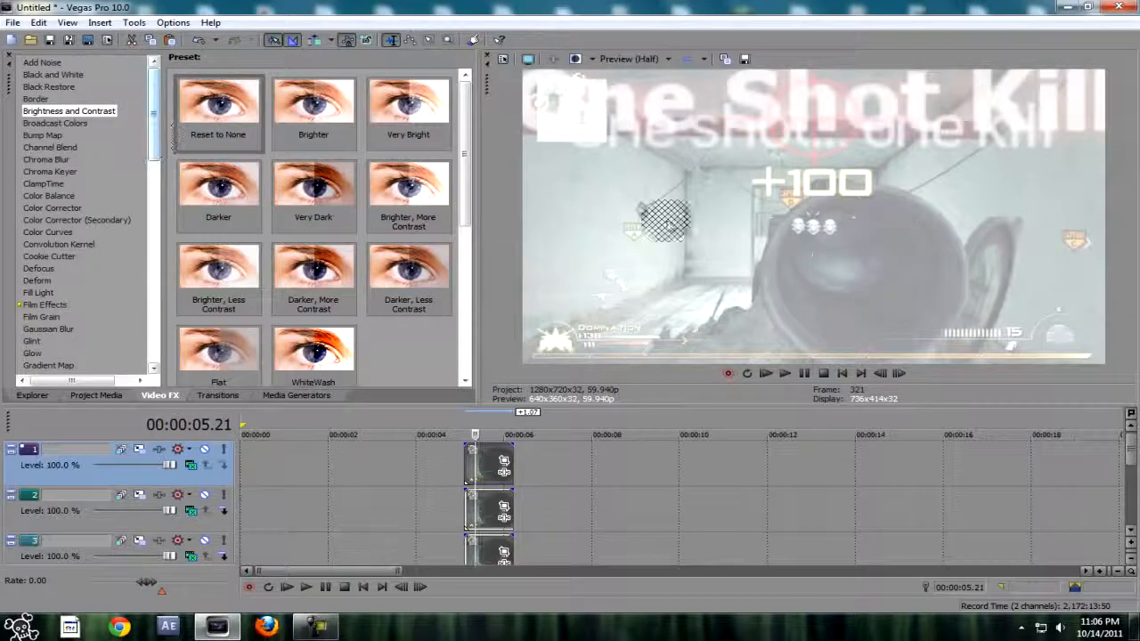
pyautogui.click(84, 123)
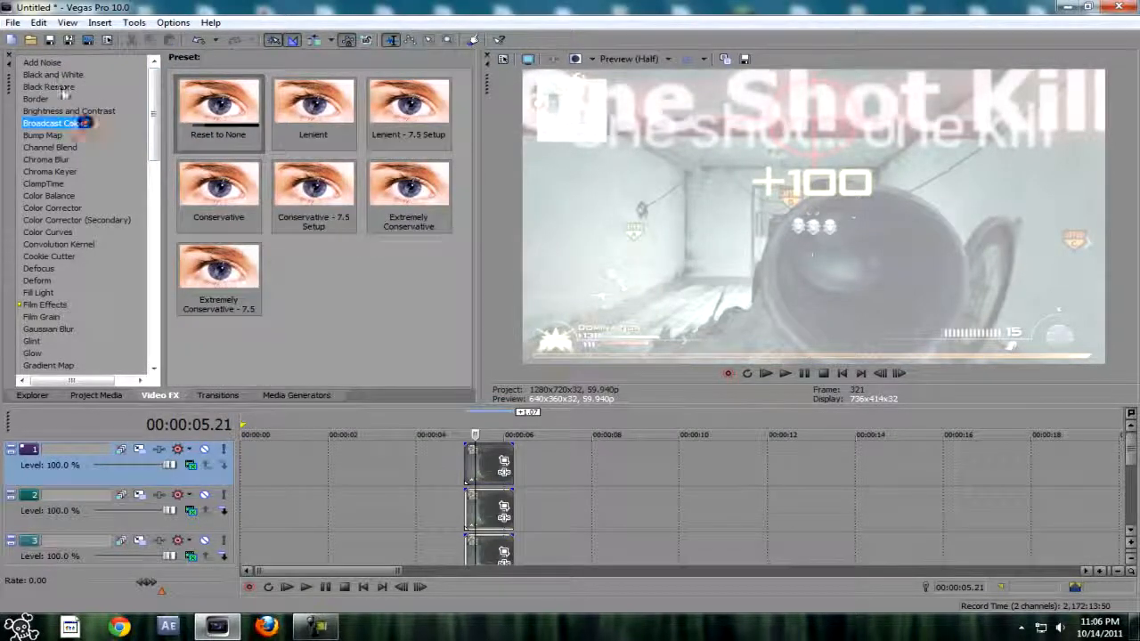
pyautogui.click(64, 149)
pyautogui.moveTo(313, 195); pyautogui.dragTo(504, 477)
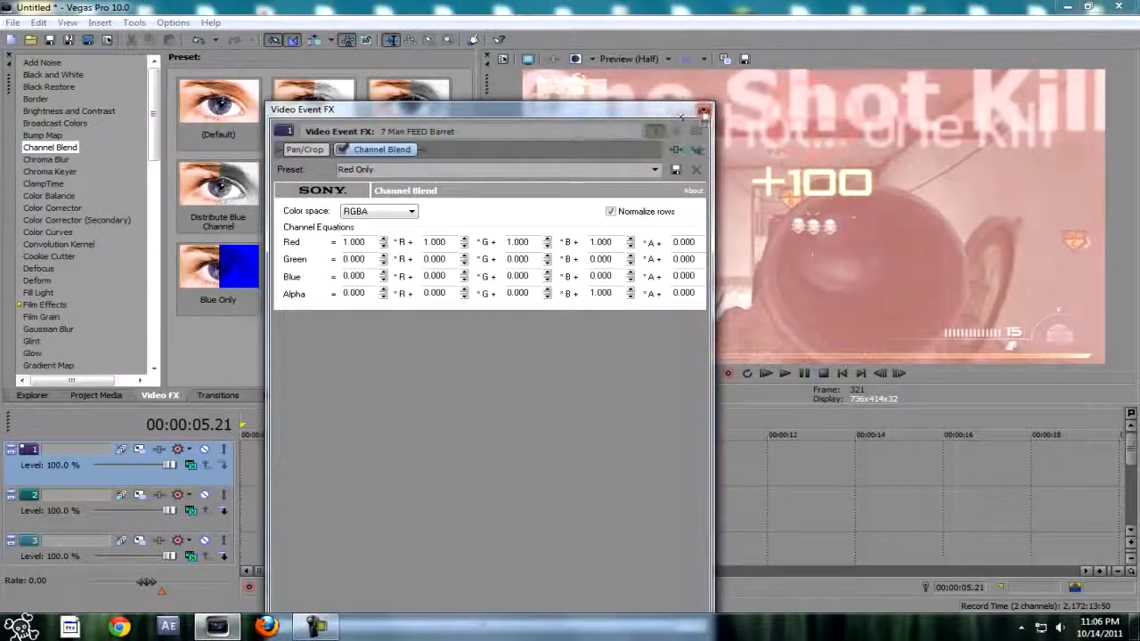
pyautogui.click(704, 114)
# Apply the Channel Blend preset Green Only to the clip on track 2 and Blue Only to the one on track 3
pyautogui.moveTo(496, 521); pyautogui.dragTo(499, 520)
pyautogui.click(711, 112)
pyautogui.moveTo(190, 290); pyautogui.dragTo(360, 406)
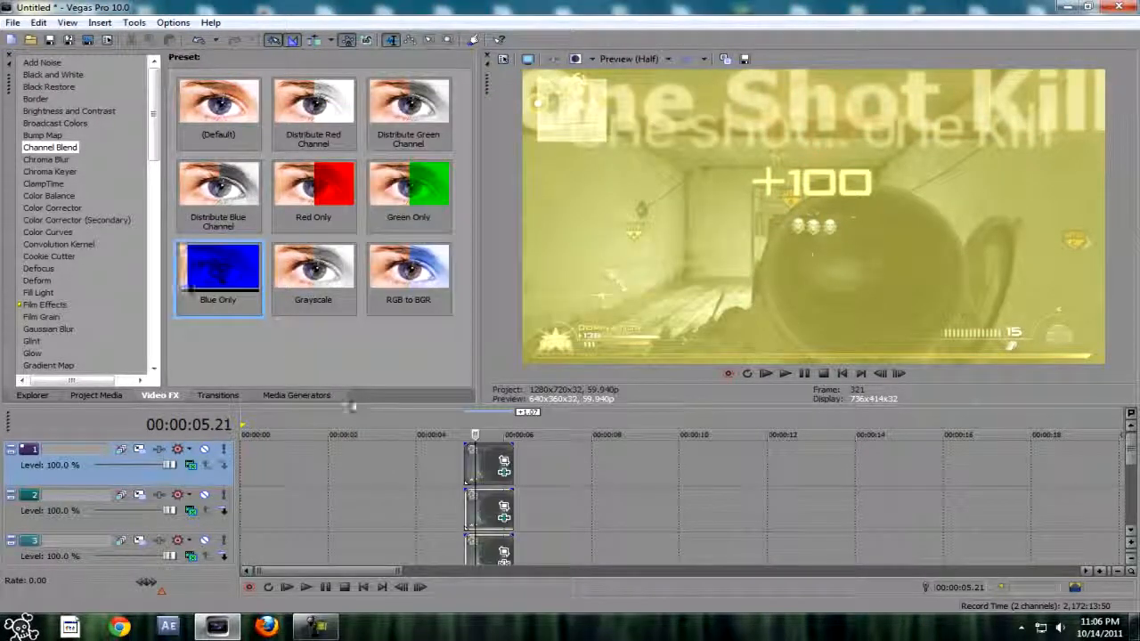
pyautogui.moveTo(477, 570); pyautogui.dragTo(476, 547)
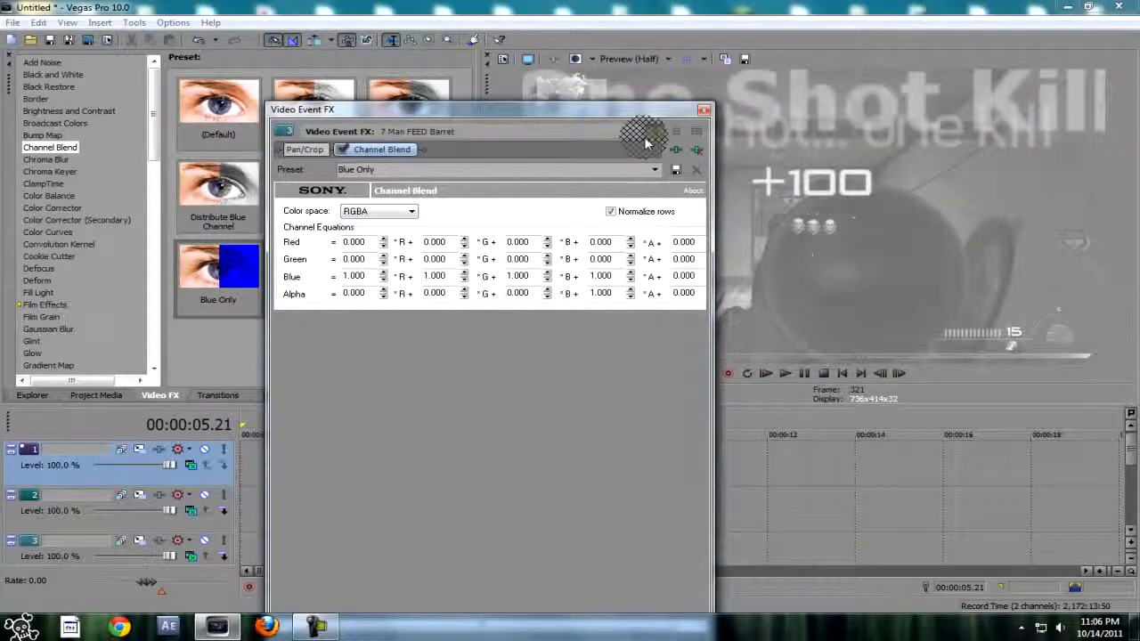
pyautogui.click(705, 110)
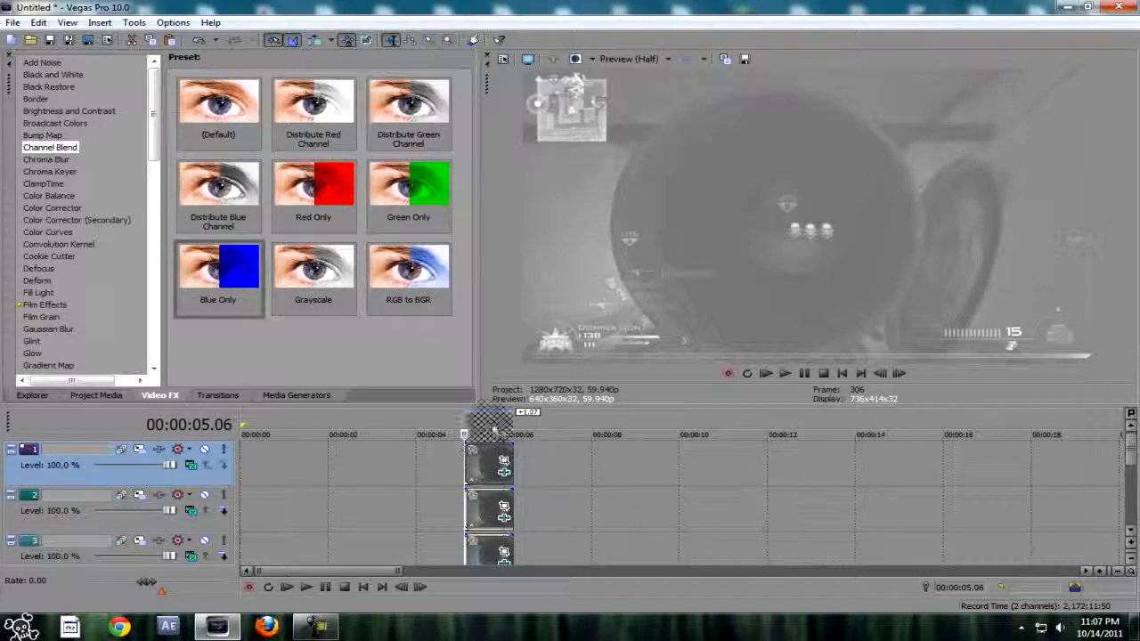
# Shrink the pan/crop frame of the clip on track 1 to about 1,212.7 by 682.1, keeping it centered
pyautogui.moveTo(1129, 460)
pyautogui.mouseDown()
pyautogui.moveTo(1130, 513)
pyautogui.moveTo(1128, 455)
pyautogui.moveTo(1115, 454)
pyautogui.mouseUp()
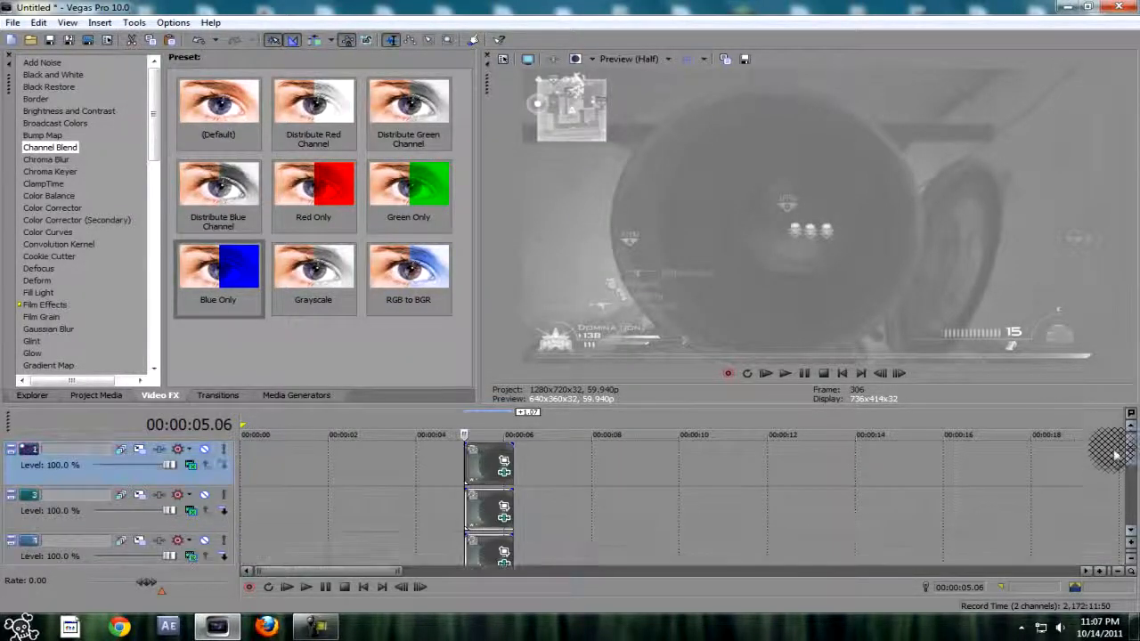
pyautogui.click(504, 462)
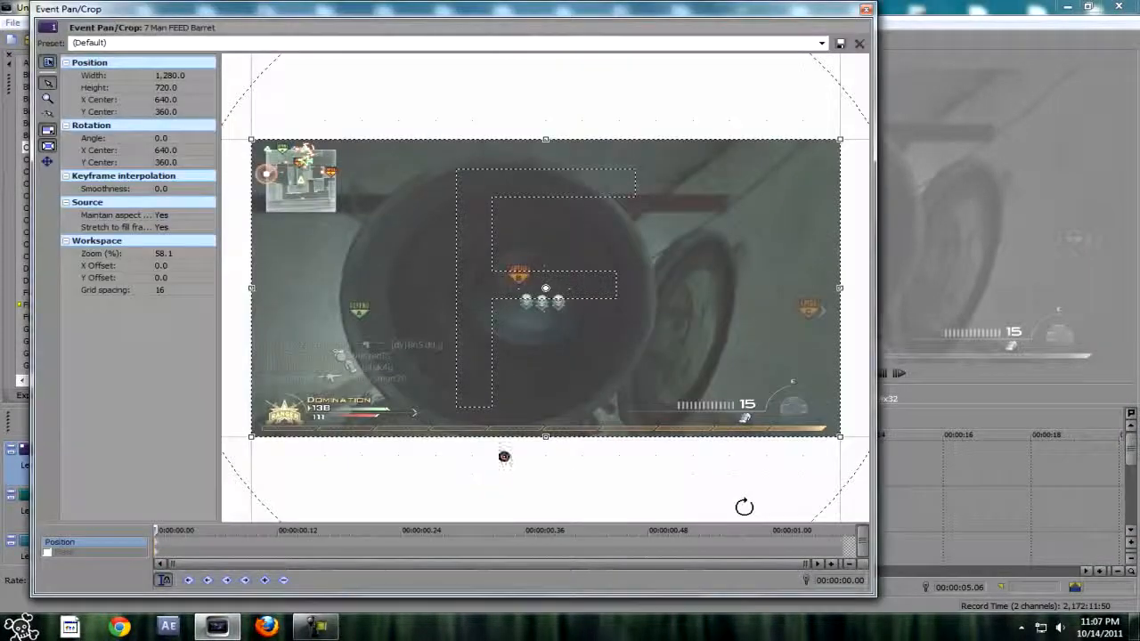
pyautogui.moveTo(840, 435); pyautogui.dragTo(828, 429)
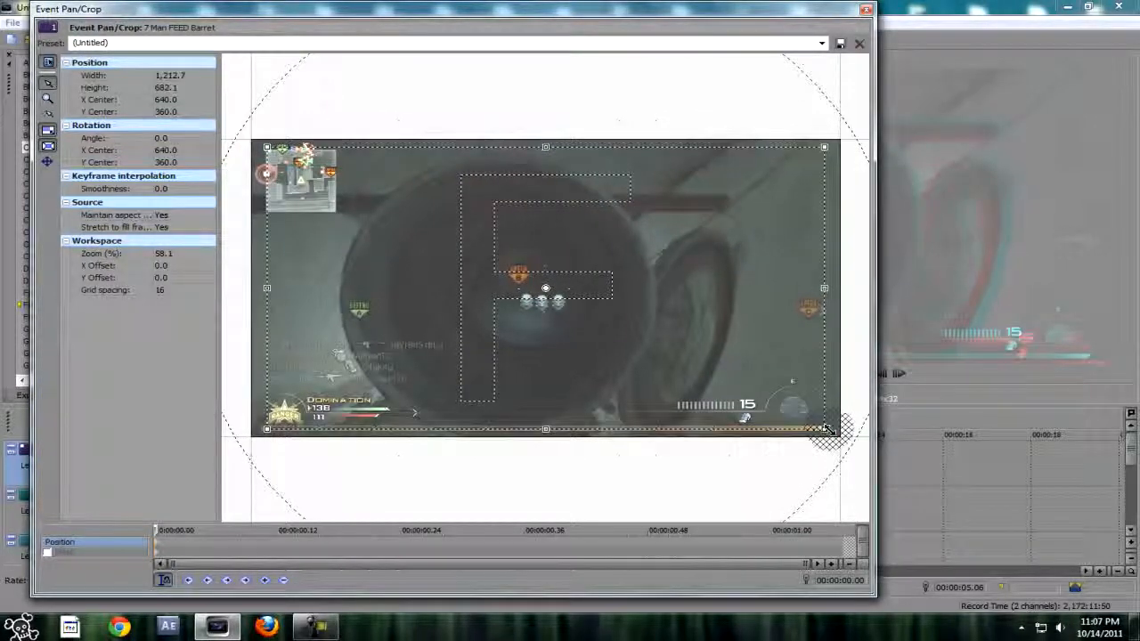
pyautogui.click(866, 9)
pyautogui.click(504, 506)
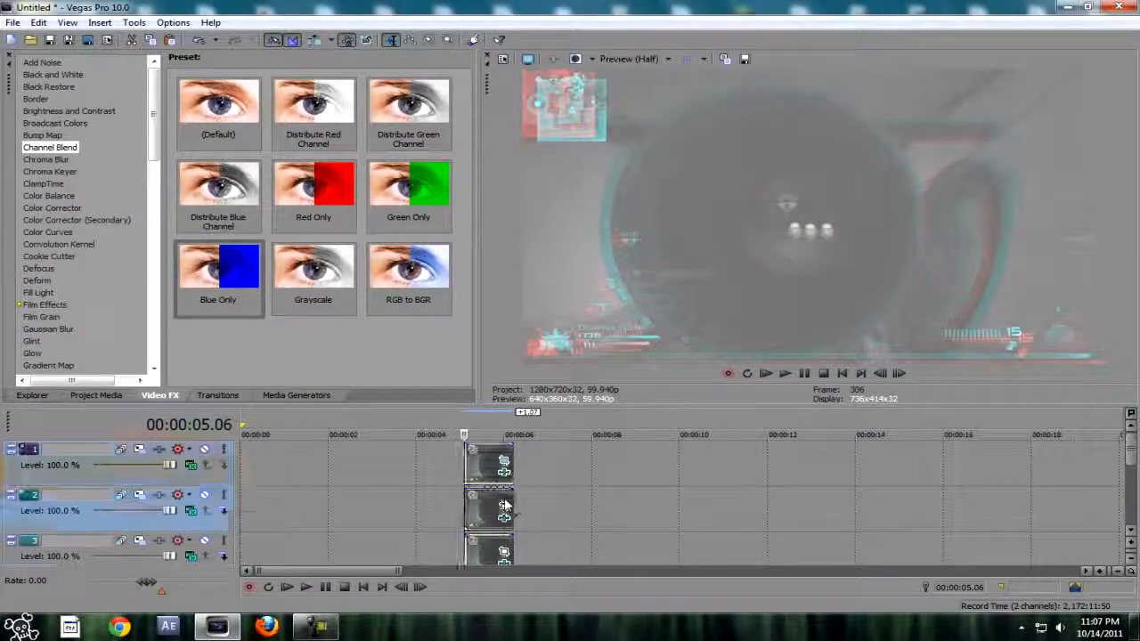
pyautogui.click(470, 506)
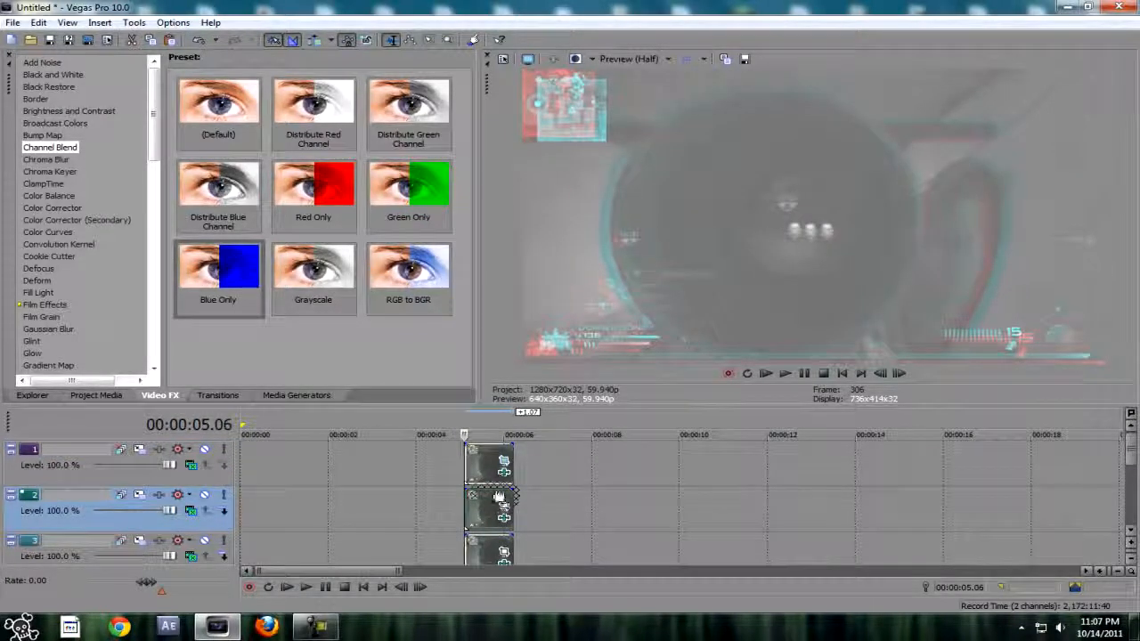
pyautogui.click(504, 463)
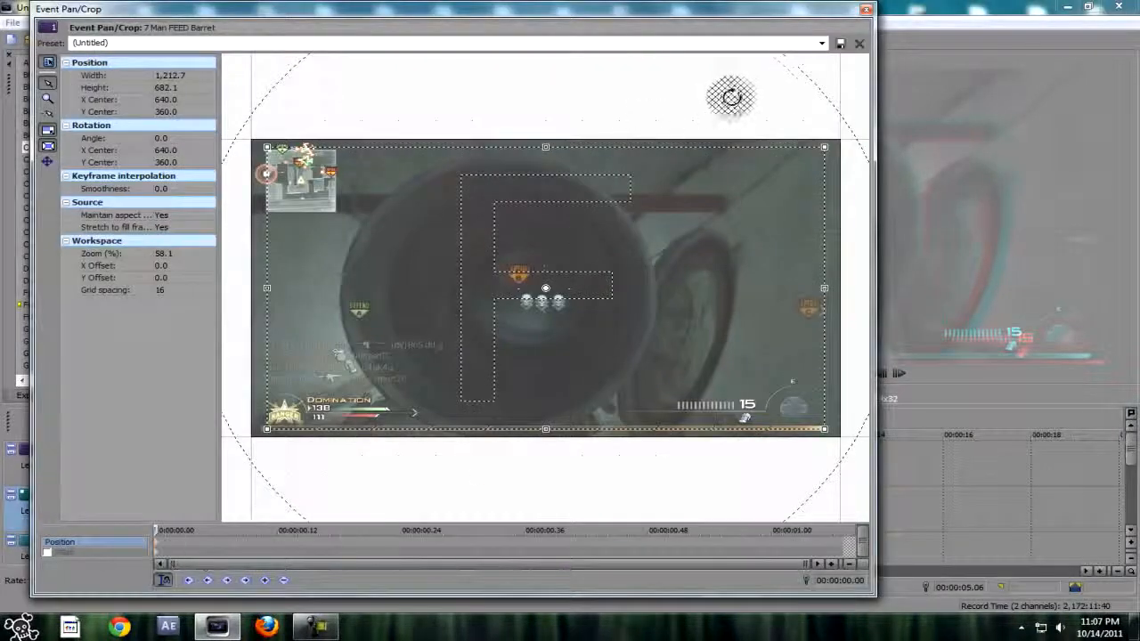
pyautogui.click(864, 10)
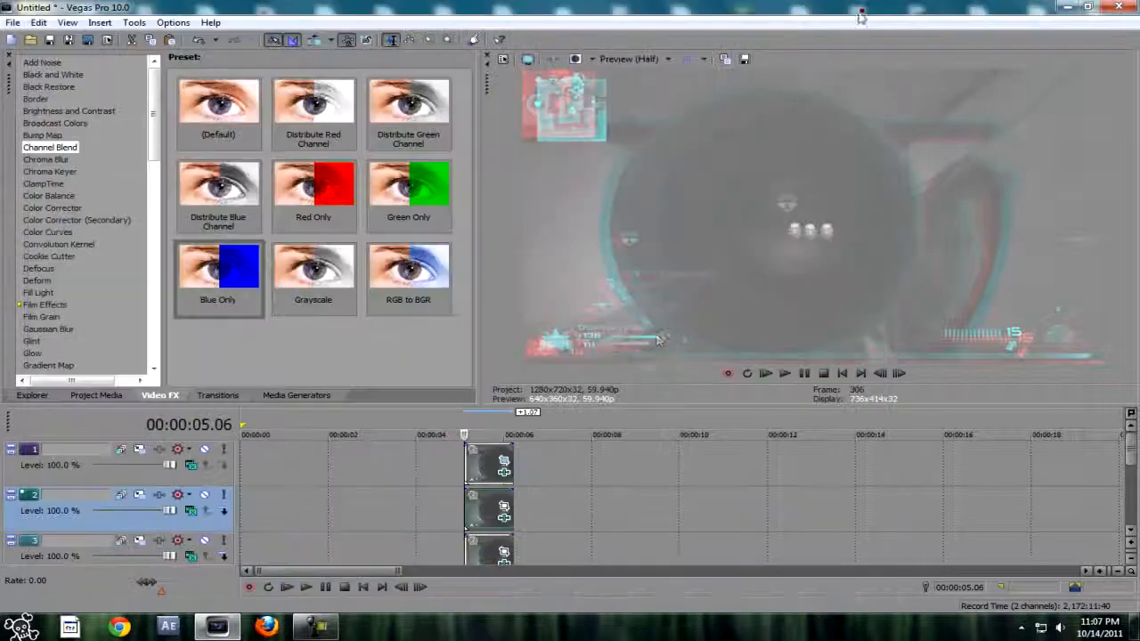
# Shrink the pan/crop frames of the track 2 and track 3 clips slightly, making track 3's about 1,255.5 by 706.2
pyautogui.click(504, 506)
pyautogui.moveTo(840, 436); pyautogui.dragTo(831, 431)
pyautogui.click(864, 9)
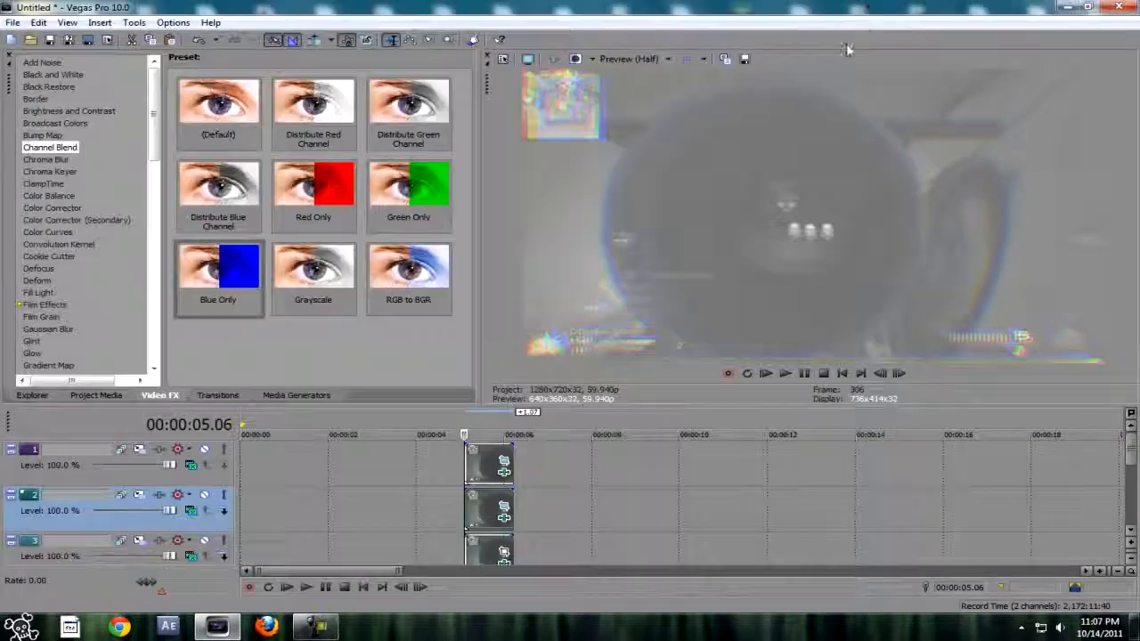
pyautogui.click(504, 551)
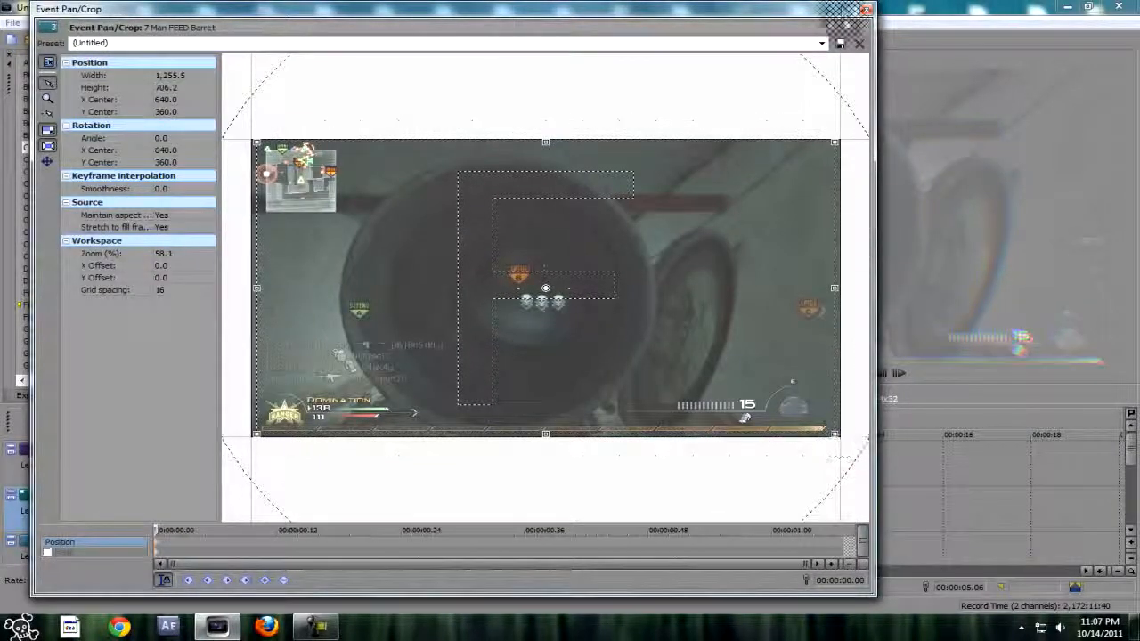
pyautogui.click(866, 10)
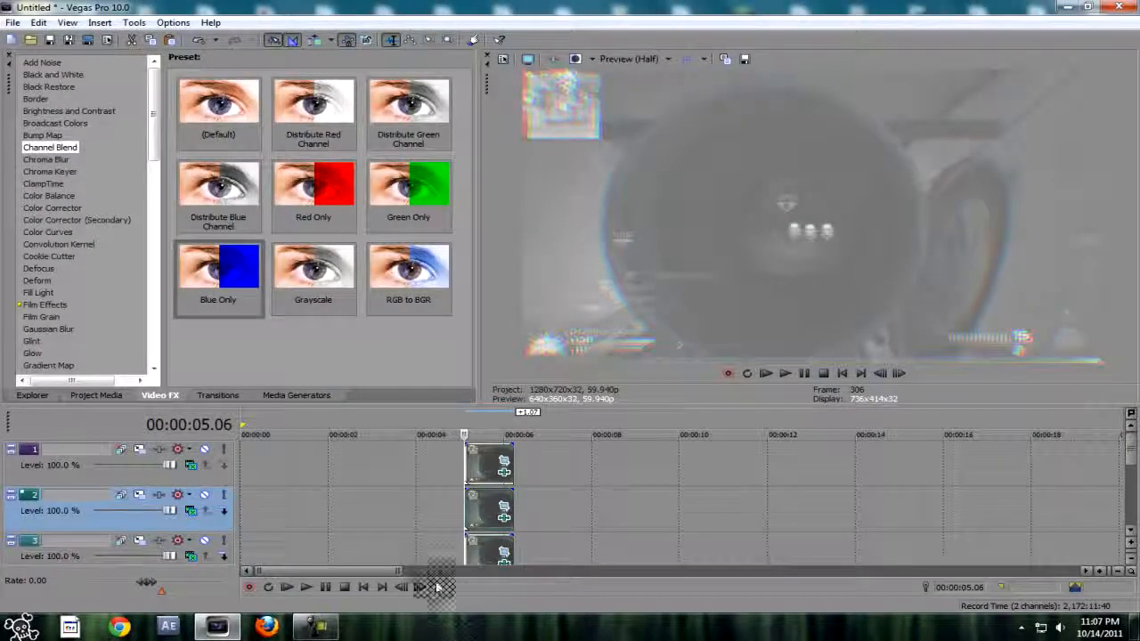
pyautogui.moveTo(1132, 461)
pyautogui.mouseDown()
pyautogui.moveTo(1132, 481)
pyautogui.moveTo(1131, 468)
pyautogui.mouseUp()
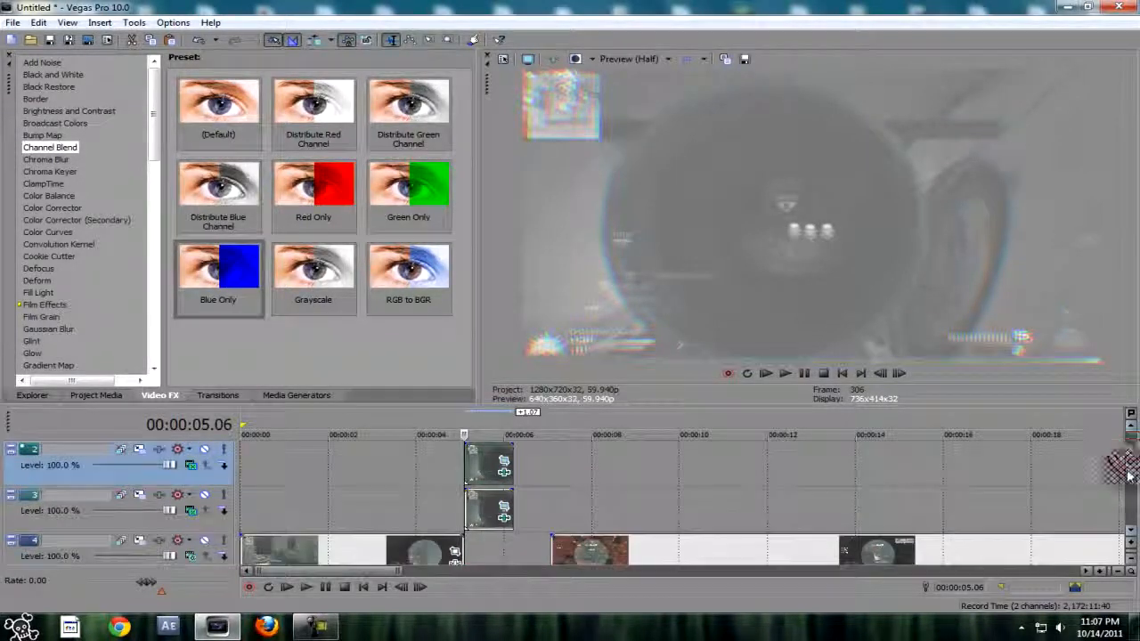
pyautogui.click(466, 498)
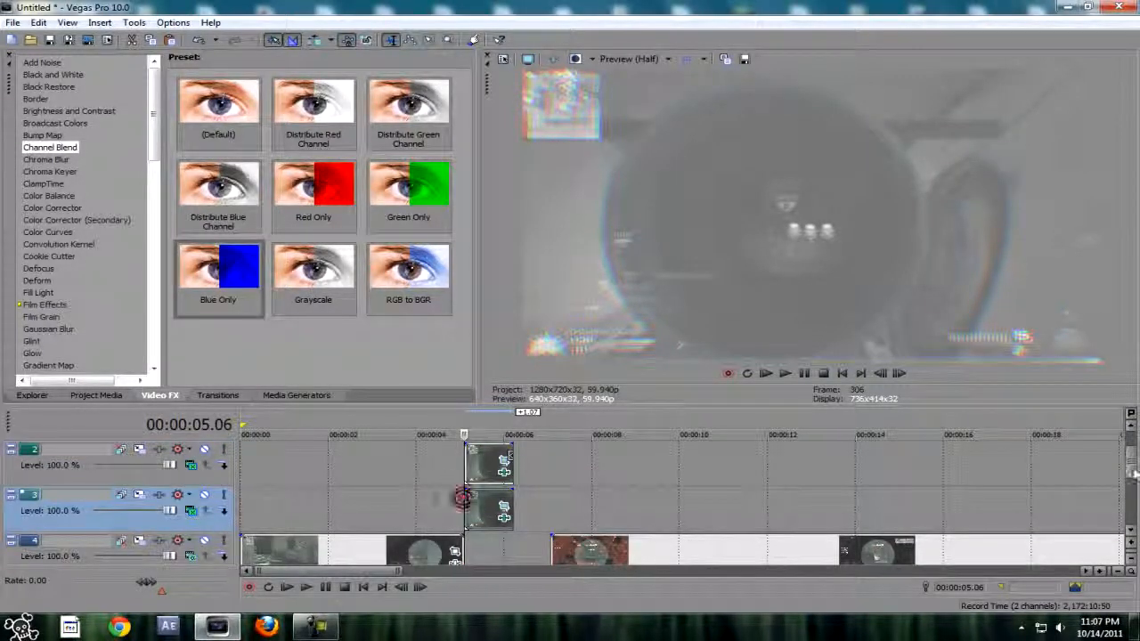
pyautogui.moveTo(1131, 472); pyautogui.dragTo(1131, 456)
pyautogui.click(463, 463)
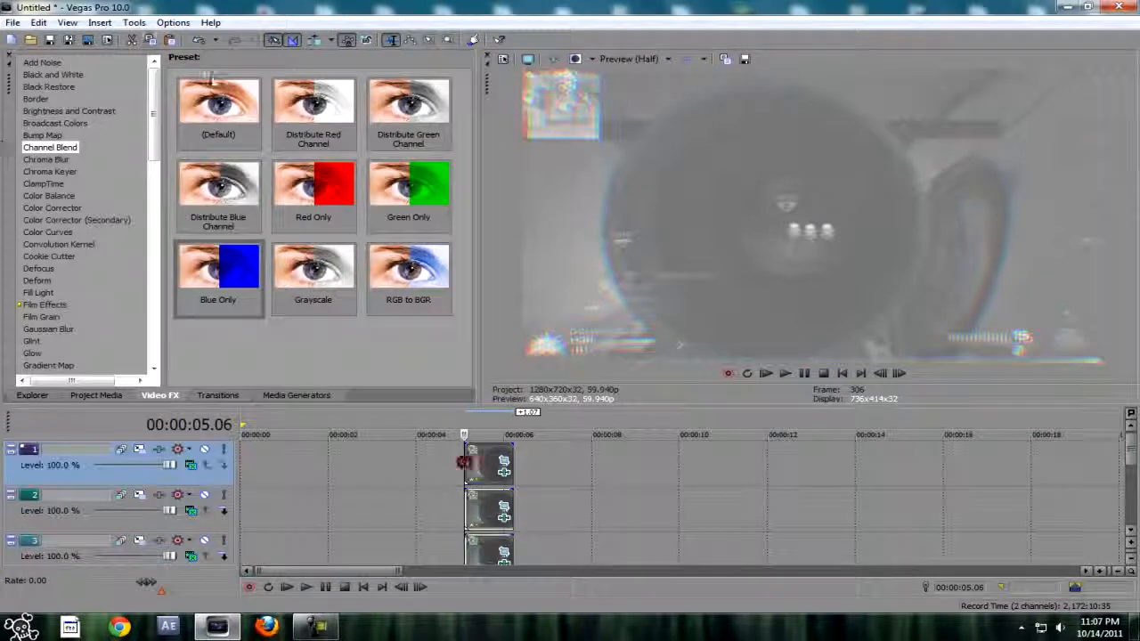
# Apply the Color Curves preset RGBSPLIT1 to the clips on tracks 1 and 2
pyautogui.moveTo(153, 136); pyautogui.dragTo(153, 182)
pyautogui.click(47, 75)
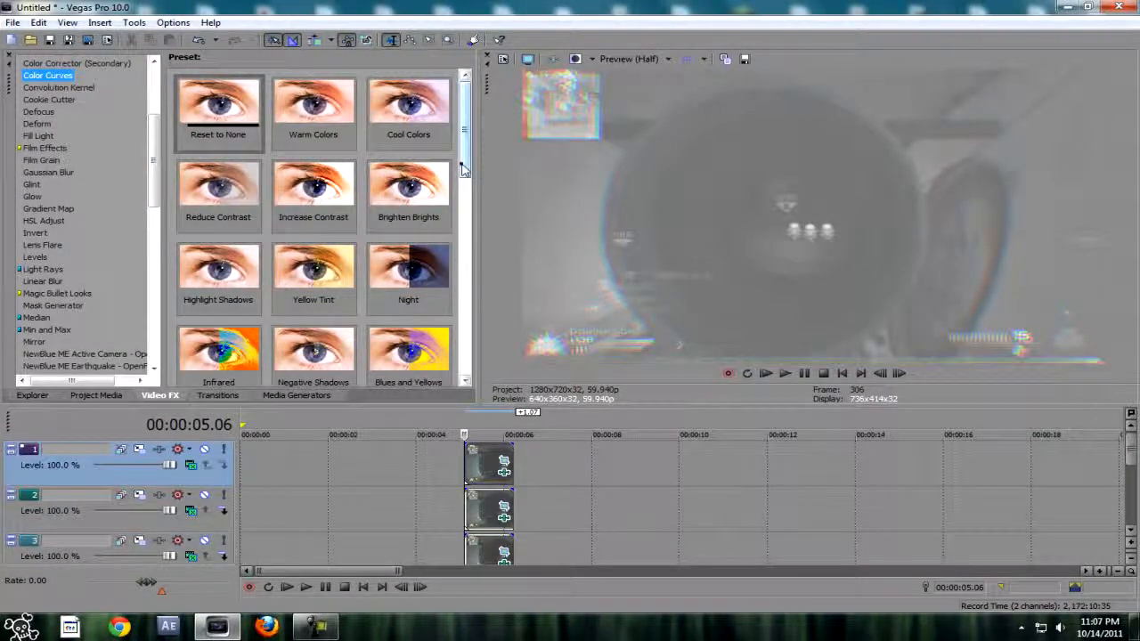
pyautogui.click(463, 169)
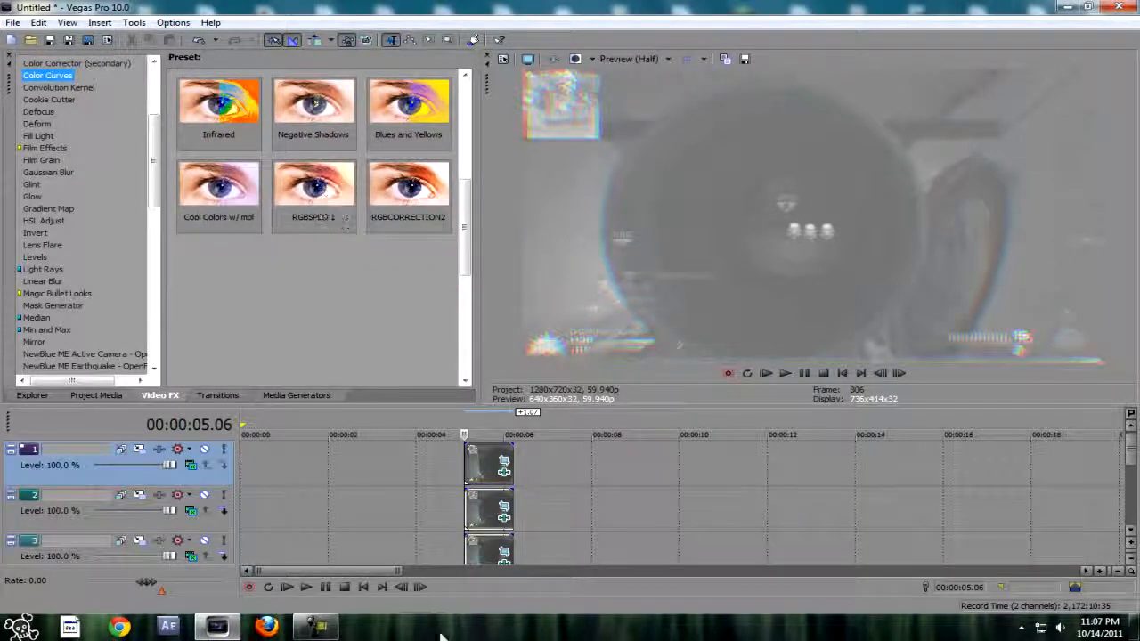
pyautogui.moveTo(316, 196); pyautogui.dragTo(498, 477)
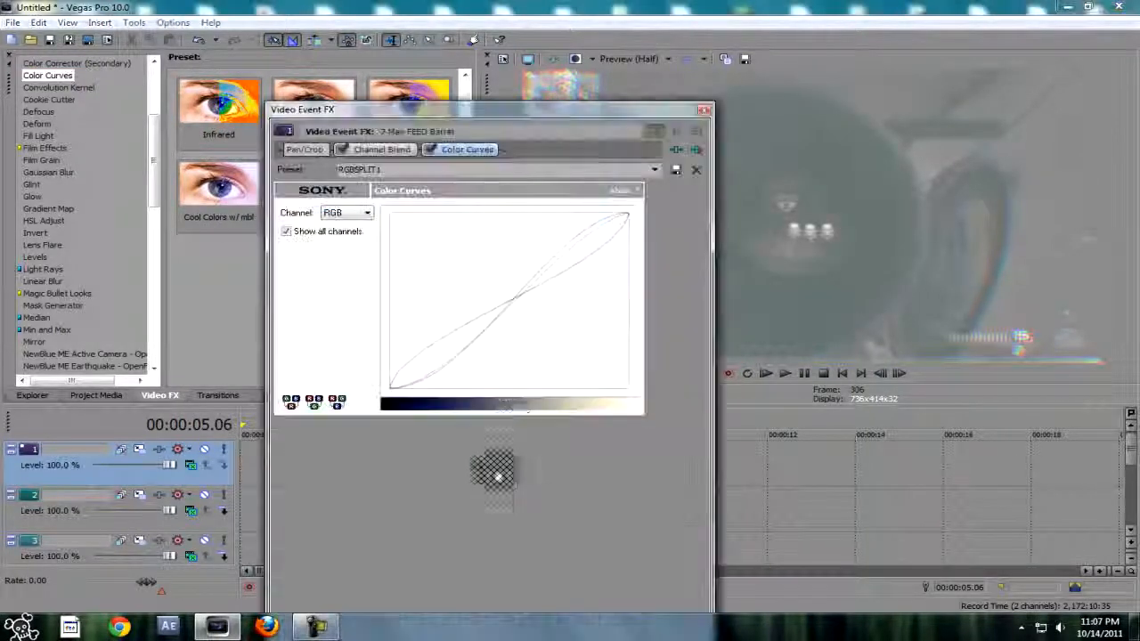
pyautogui.click(704, 109)
pyautogui.moveTo(327, 239); pyautogui.dragTo(489, 508)
pyautogui.click(705, 110)
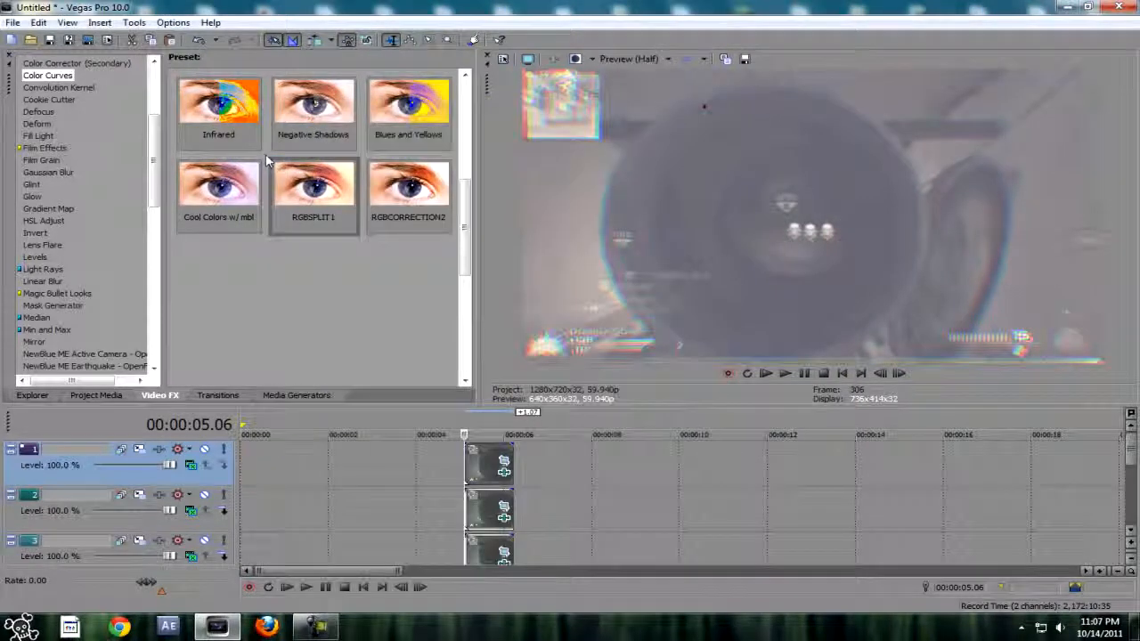
# Apply the RGBSPLIT1 Color Curves preset to the clip on track 3 and review its red, green and blue curves
pyautogui.moveTo(491, 559); pyautogui.dragTo(490, 559)
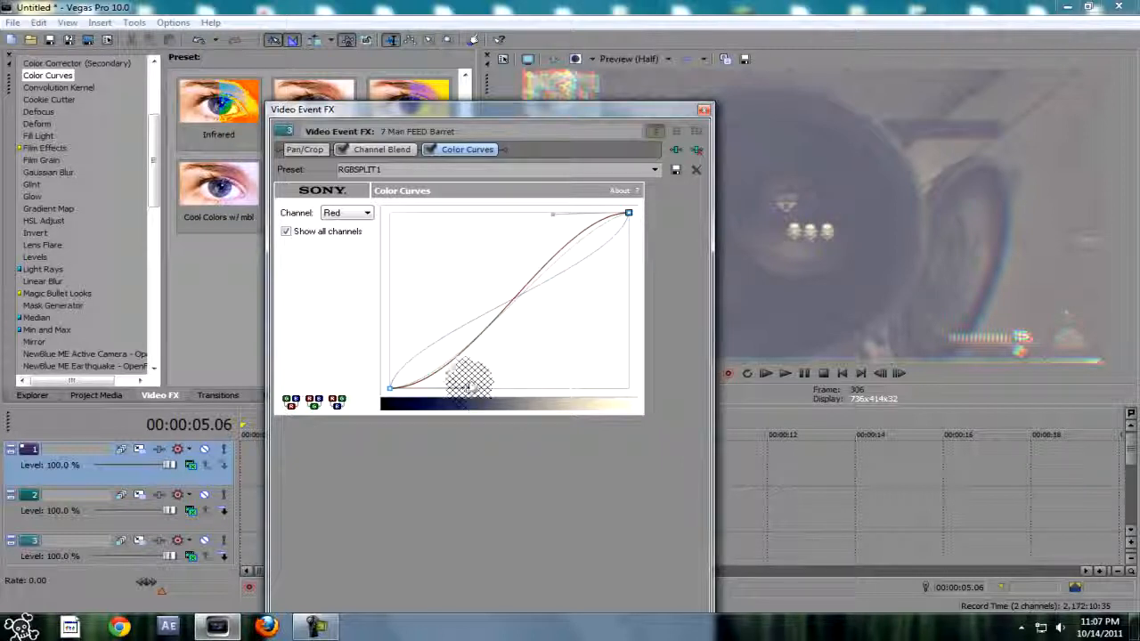
pyautogui.press('Down')
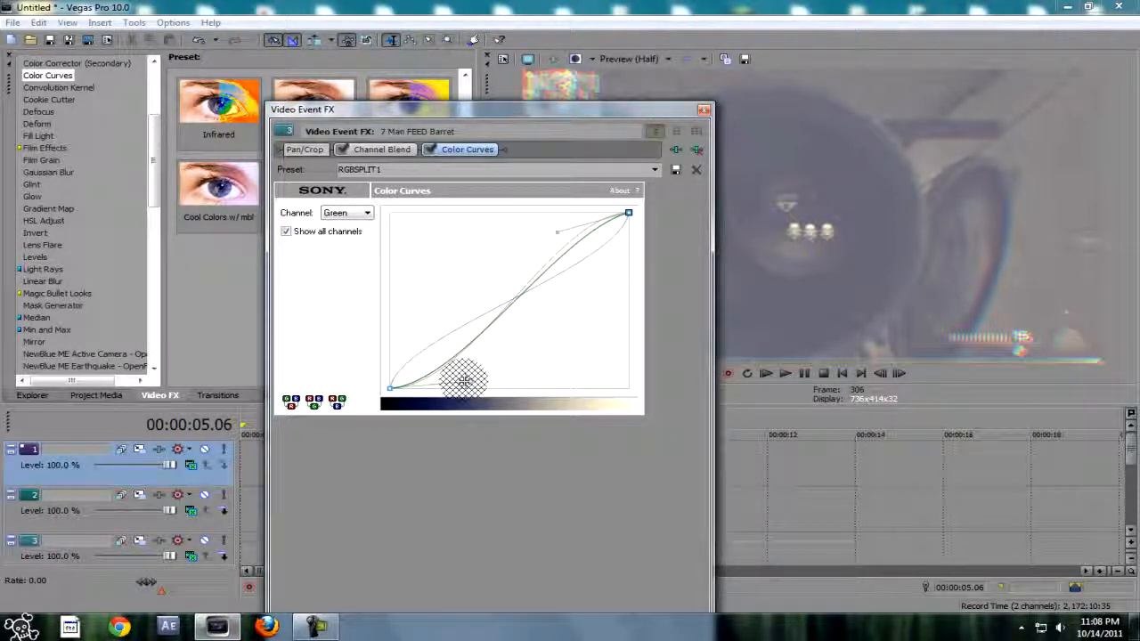
pyautogui.click(532, 287)
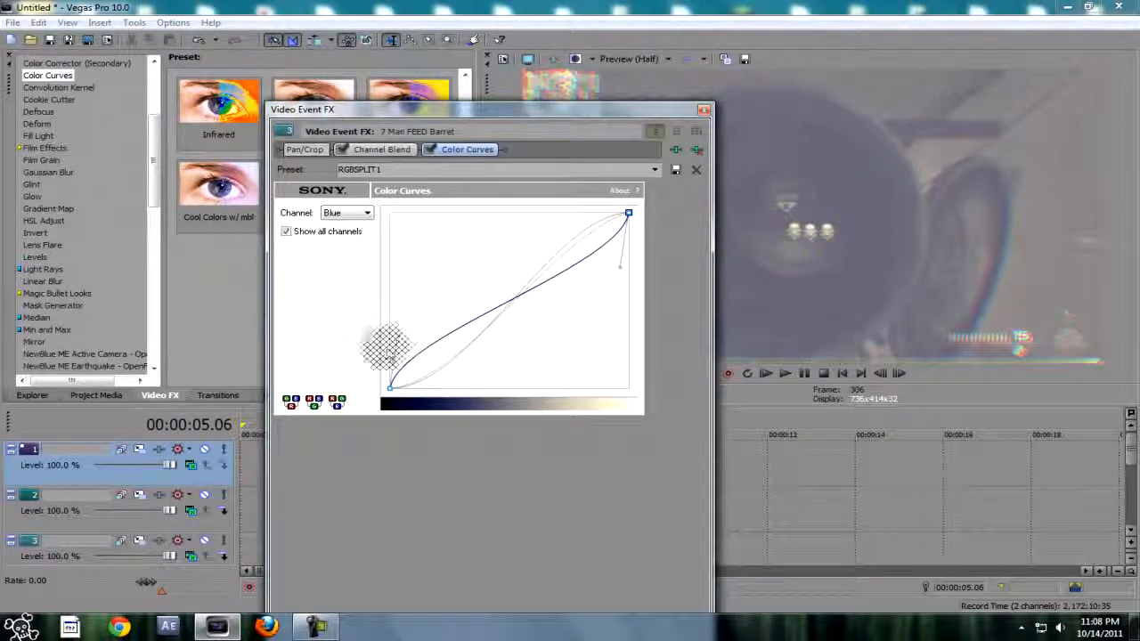
pyautogui.click(704, 109)
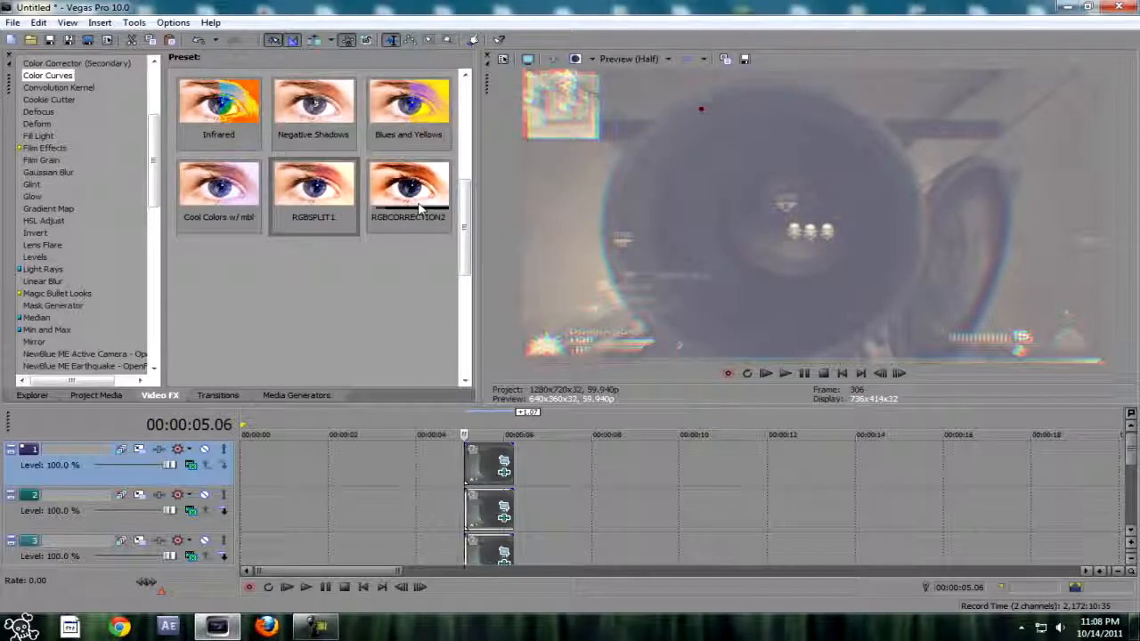
# Add a second Color Curves effect with the RGBCORRECTION2 preset to the clips on tracks 1, 2 and 3
pyautogui.moveTo(475, 454); pyautogui.dragTo(477, 455)
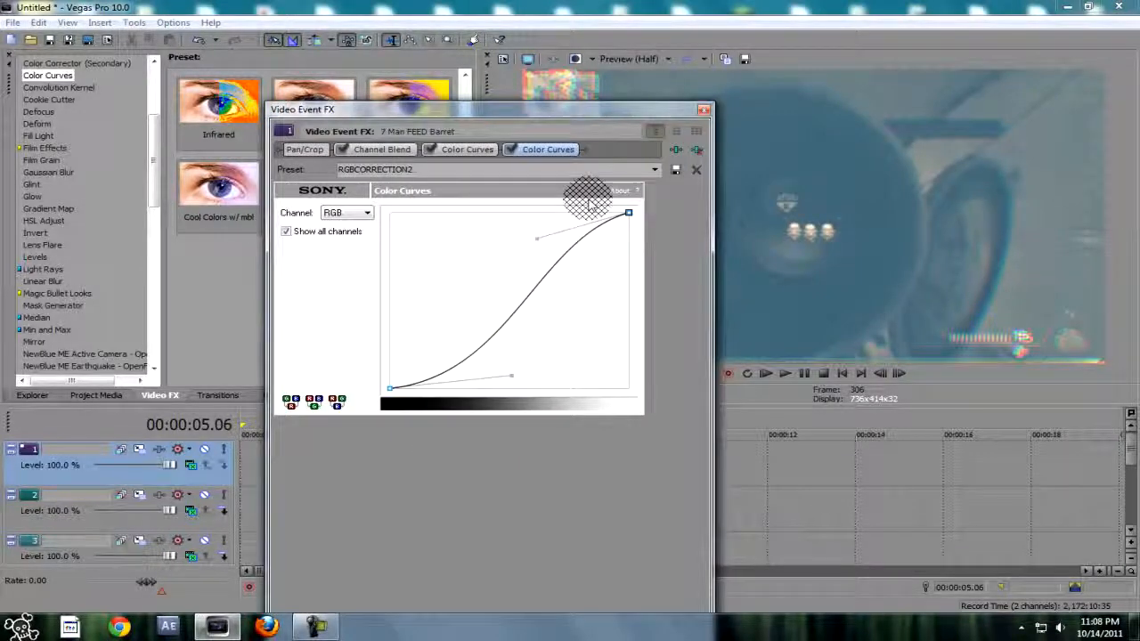
pyautogui.click(704, 109)
pyautogui.moveTo(481, 513); pyautogui.dragTo(481, 512)
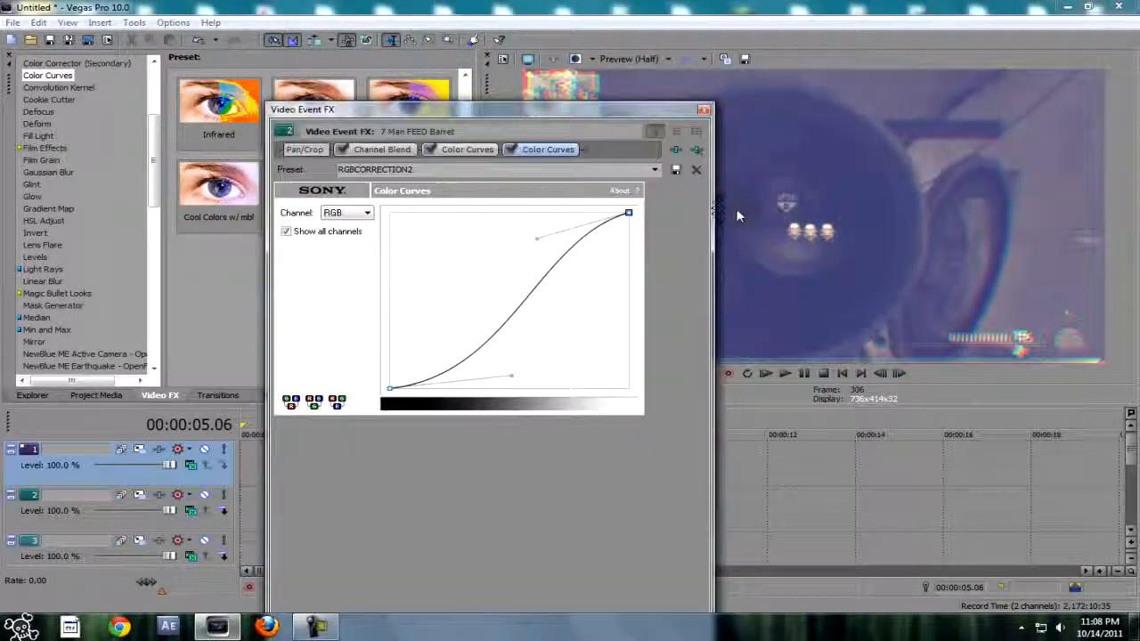
pyautogui.click(703, 108)
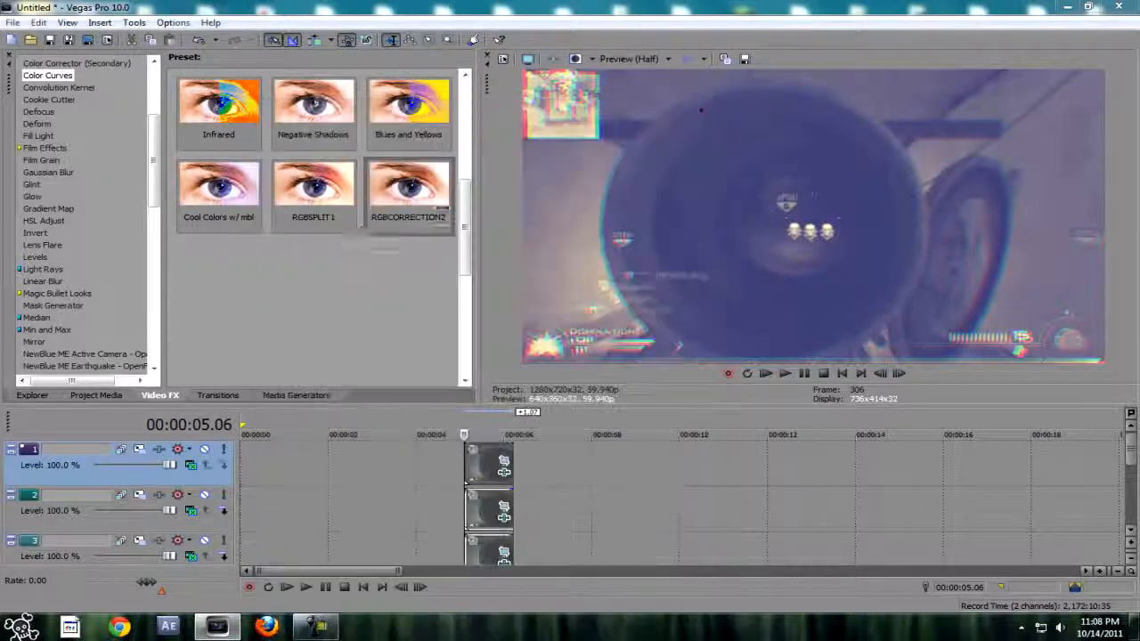
pyautogui.moveTo(501, 552); pyautogui.dragTo(500, 552)
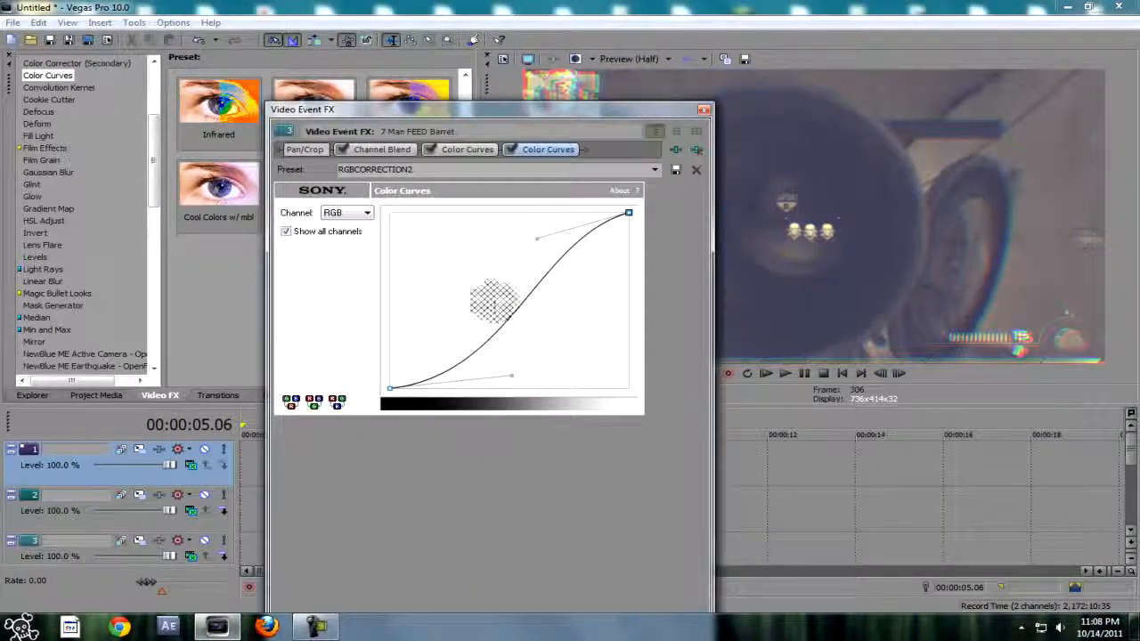
pyautogui.click(343, 213)
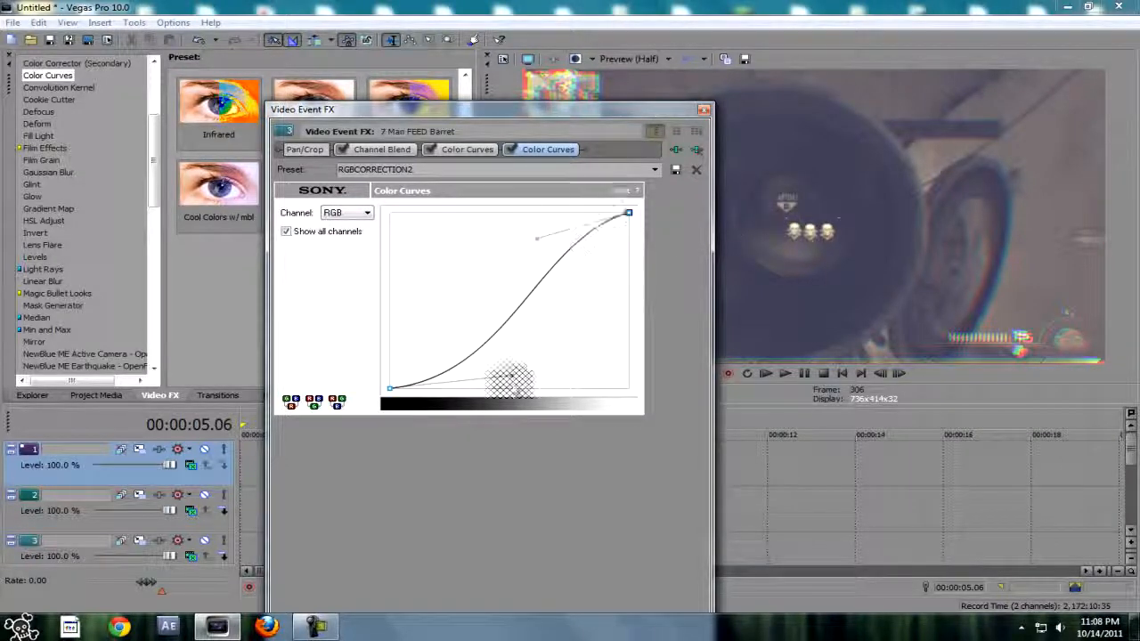
pyautogui.click(705, 109)
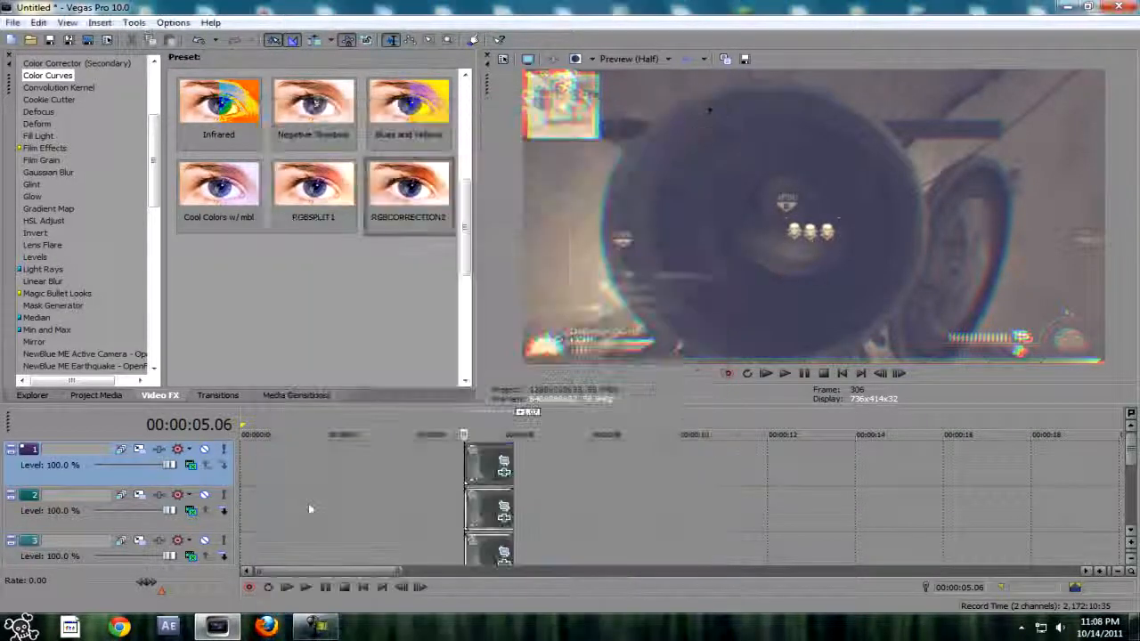
# Advance frame by frame from the start of the layered section to preview the color split effect
pyautogui.press('Right')
pyautogui.press('Right')
pyautogui.press('Right')
pyautogui.press('Right')
pyautogui.press('Right')
pyautogui.press('Right')
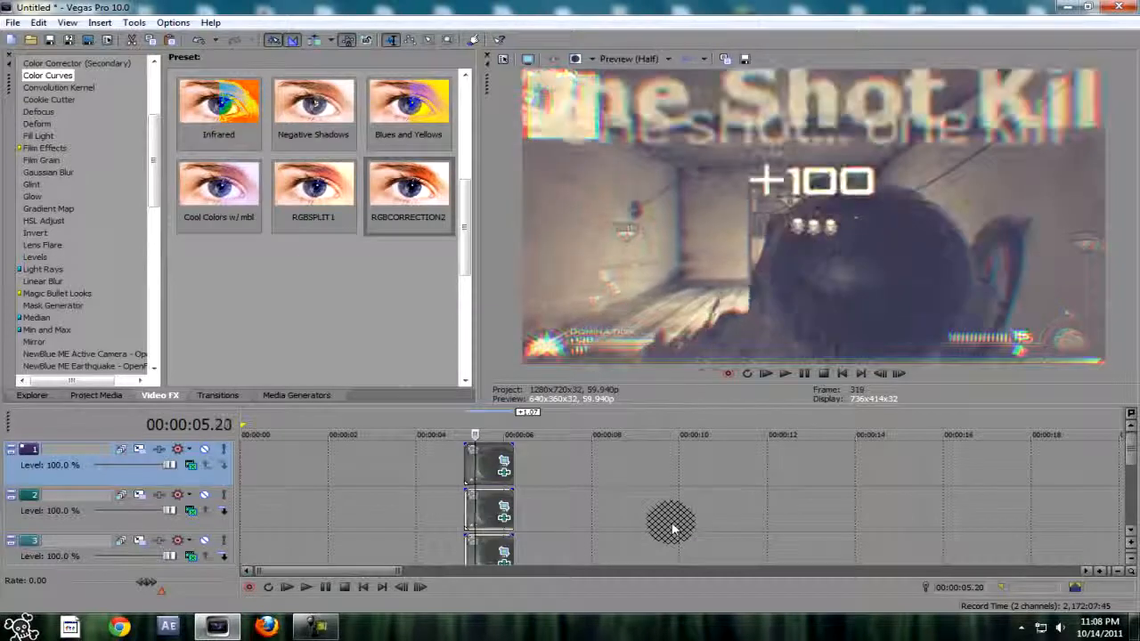
# Step frame by frame through the early part of the layered section to inspect the color split
pyautogui.press('Left')
pyautogui.press('Left')
pyautogui.press('Left')
pyautogui.press('Left')
pyautogui.press('Right')
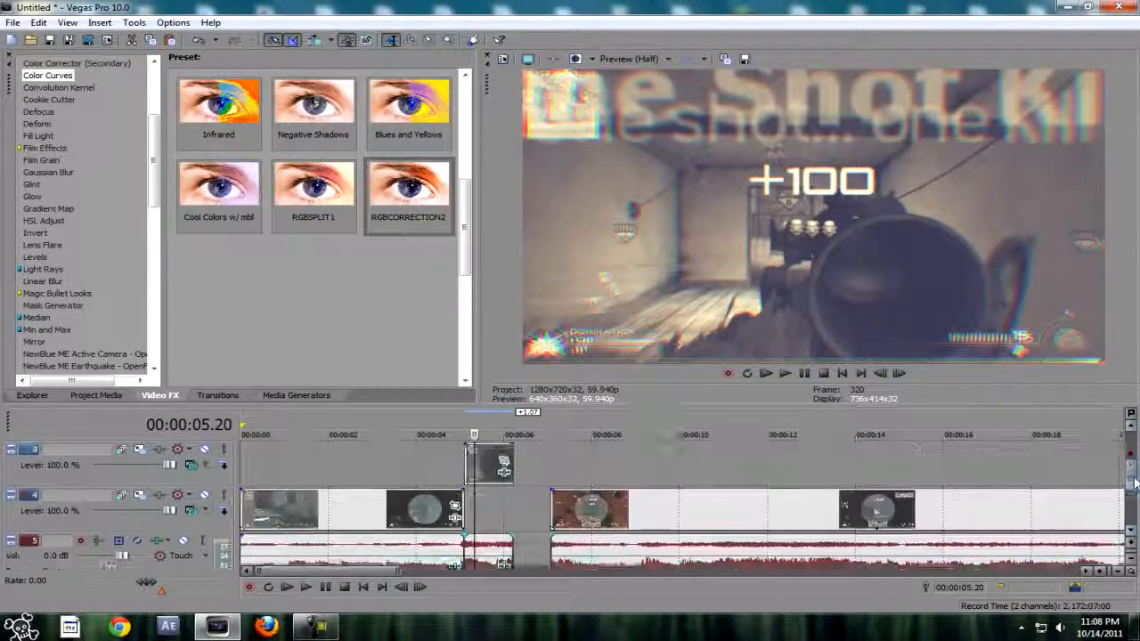
# Move the long gameplay clip on track 4 back against the end of the layered section, and play the timeline from just before the effect
pyautogui.moveTo(1136, 465); pyautogui.dragTo(1135, 499)
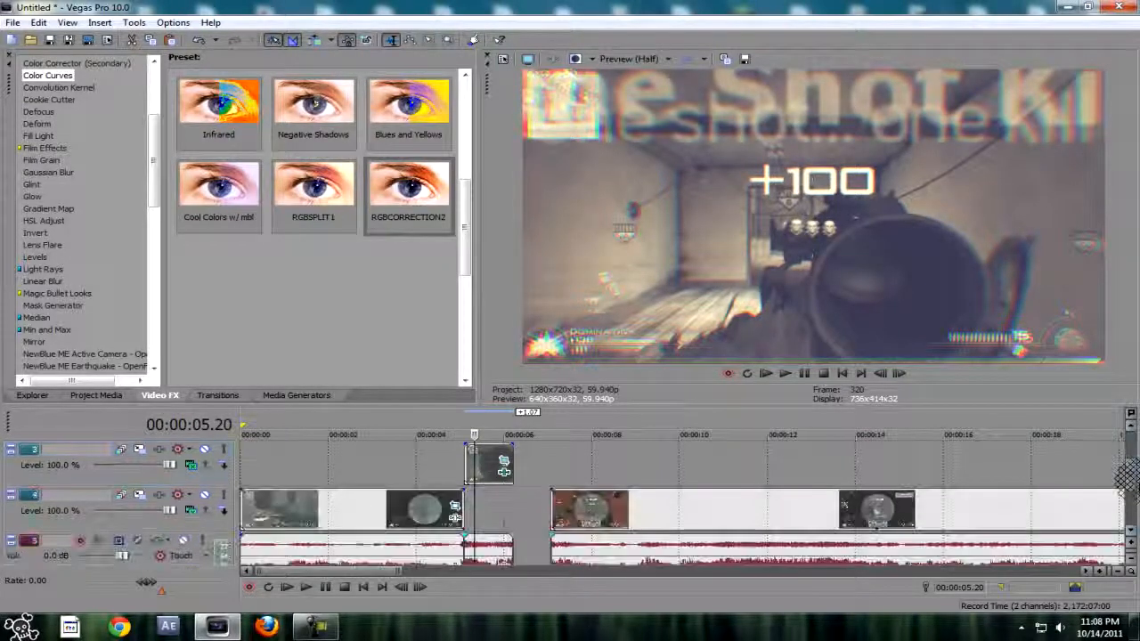
pyautogui.moveTo(614, 510); pyautogui.dragTo(575, 510)
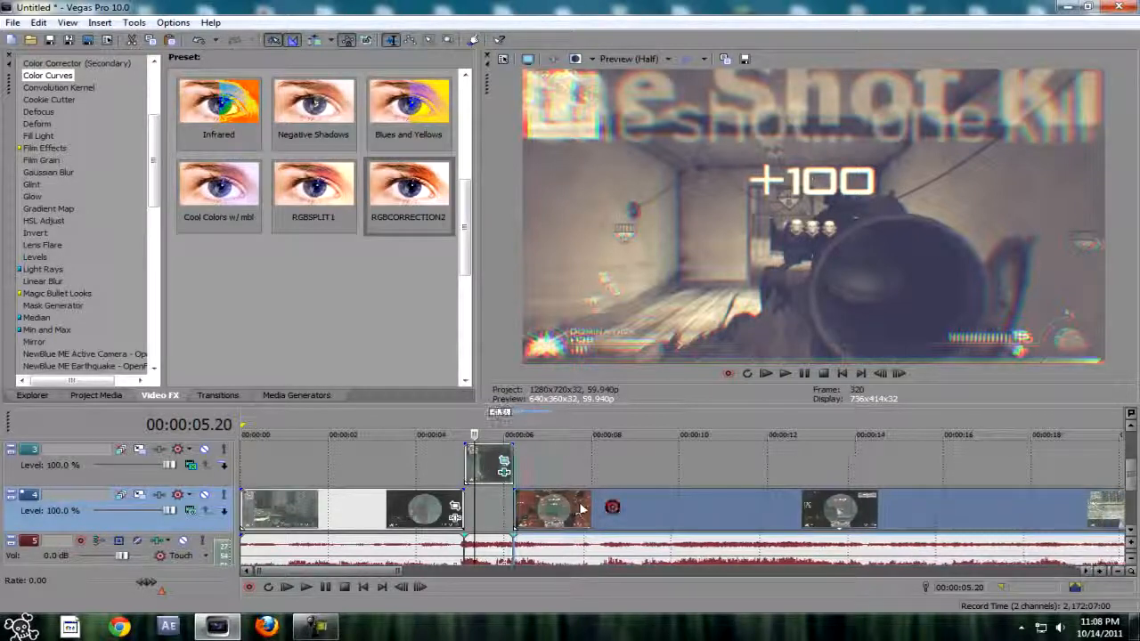
pyautogui.click(441, 484)
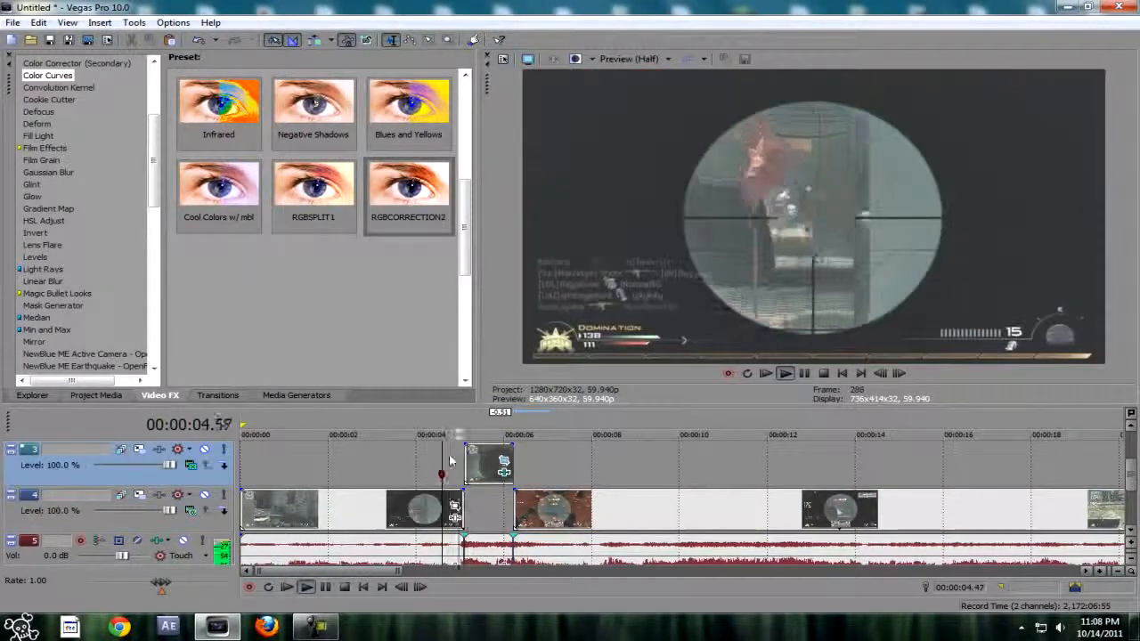
pyautogui.press('space')
pyautogui.press('space')
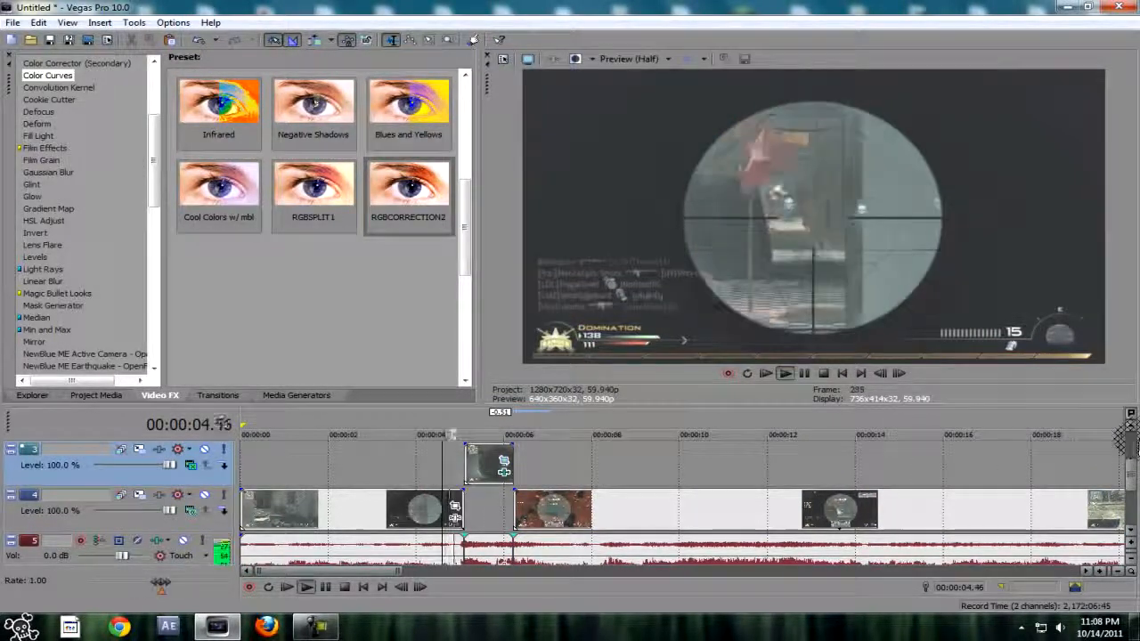
pyautogui.press('space')
pyautogui.press('space')
pyautogui.press('space')
# Insert a new audio track and move it above the gameplay audio track
pyautogui.moveTo(1132, 475); pyautogui.dragTo(1136, 512)
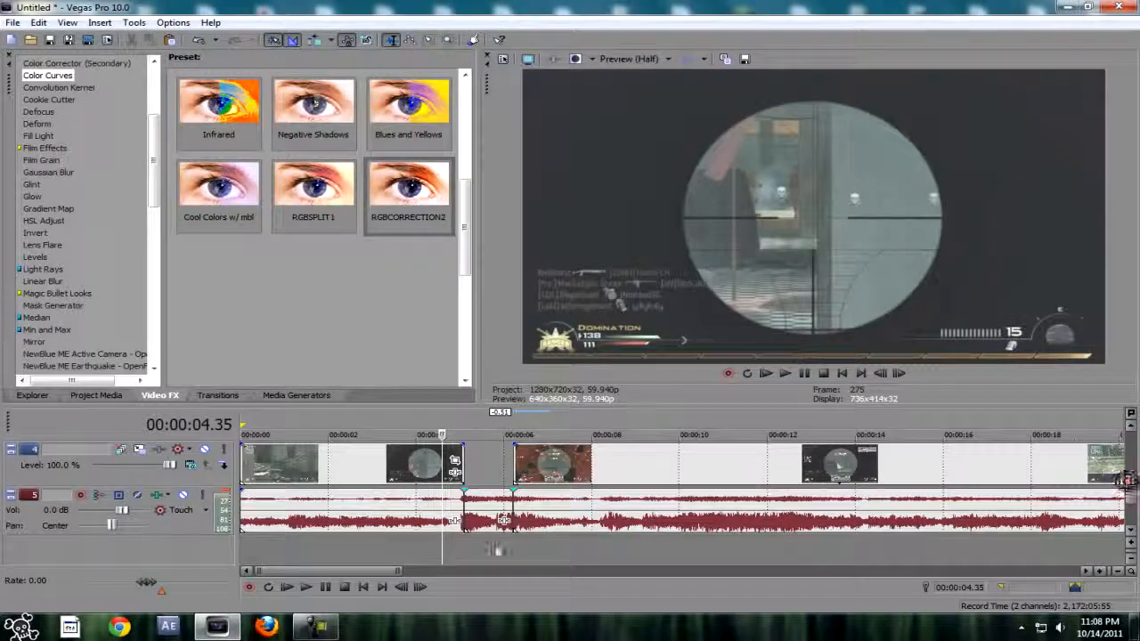
pyautogui.rightClick(495, 547)
pyautogui.click(553, 501)
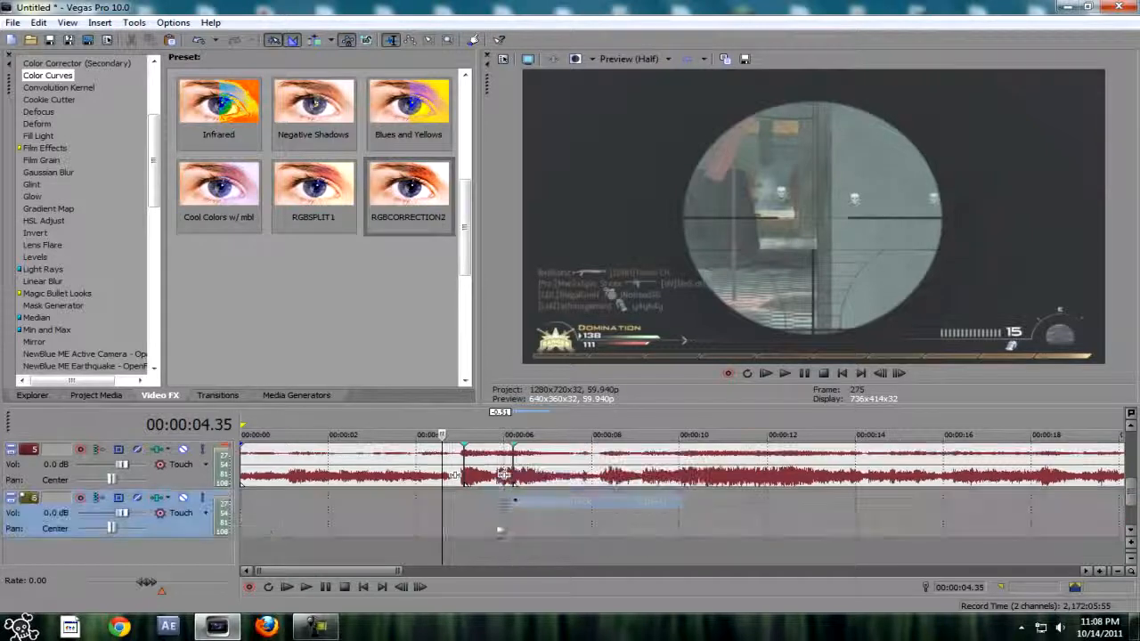
pyautogui.moveTo(182, 504); pyautogui.dragTo(182, 451)
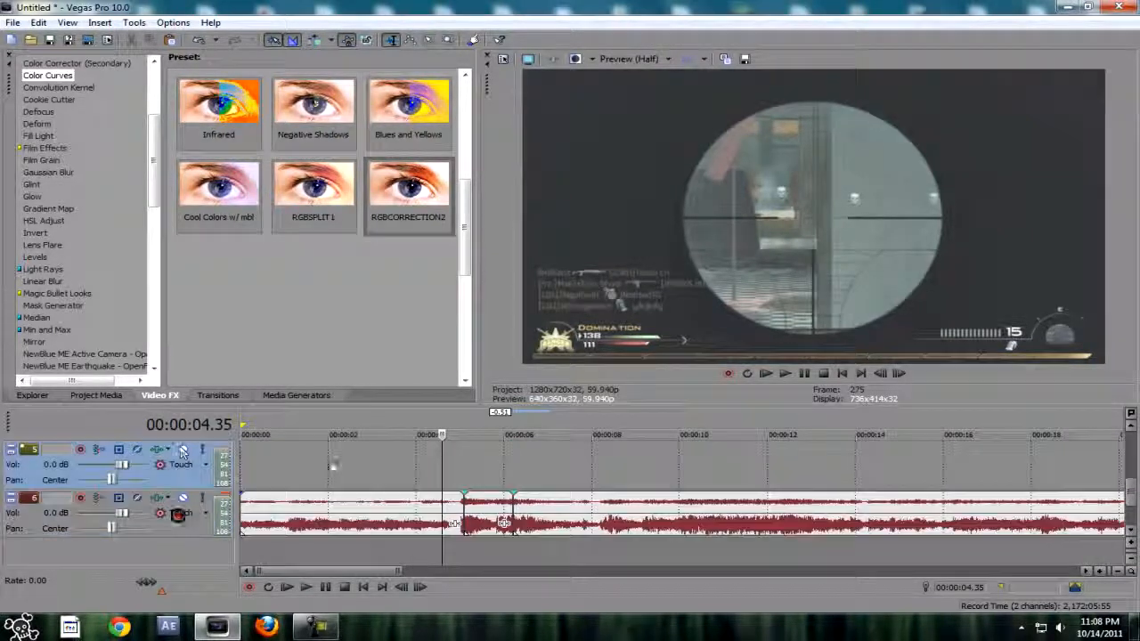
pyautogui.click(1133, 495)
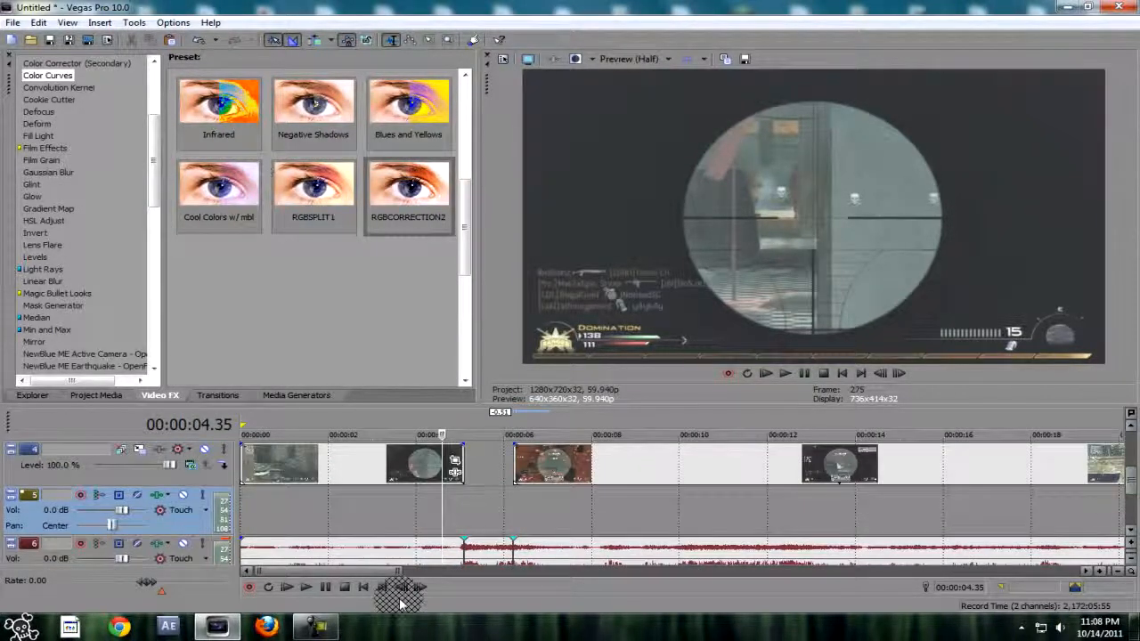
# Add a short sound effect to the new audio track, starting just before the layered section, and play it back briefly
pyautogui.click(453, 502)
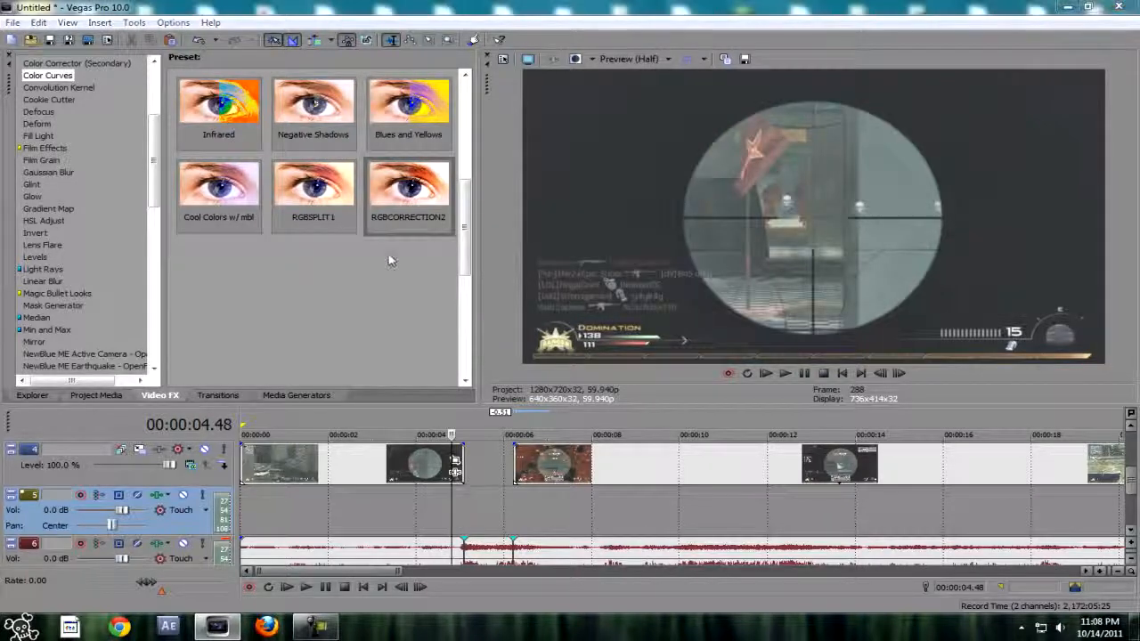
pyautogui.hotkey('ctrl', 'o')
pyautogui.moveTo(784, 135); pyautogui.dragTo(777, 247)
pyautogui.doubleClick(437, 247)
pyautogui.doubleClick(492, 217)
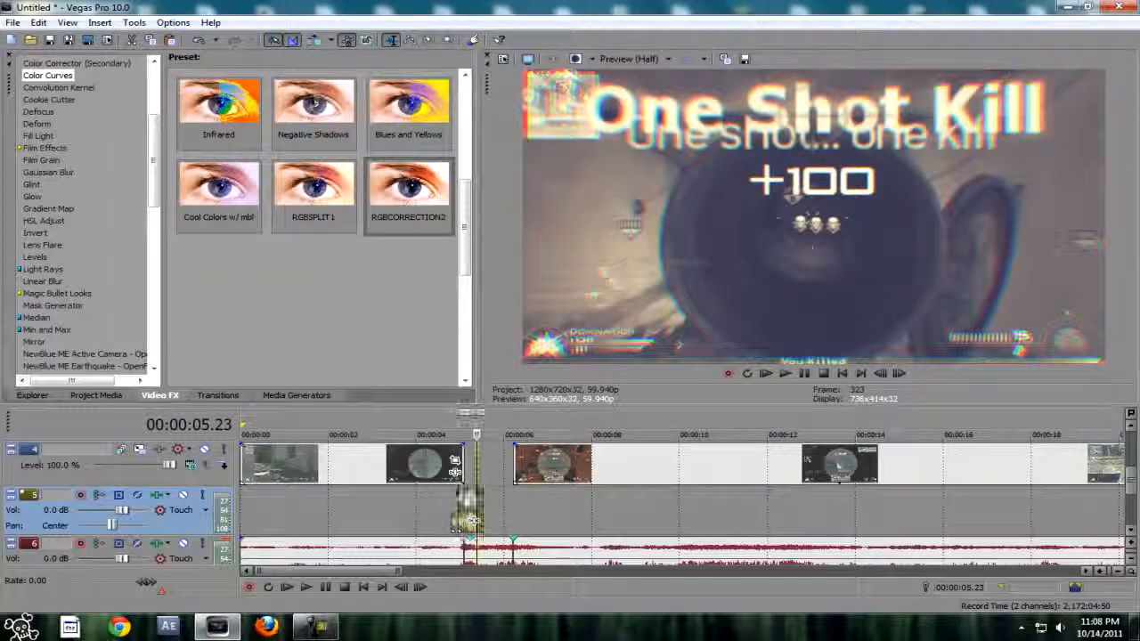
pyautogui.click(458, 492)
pyautogui.press('space')
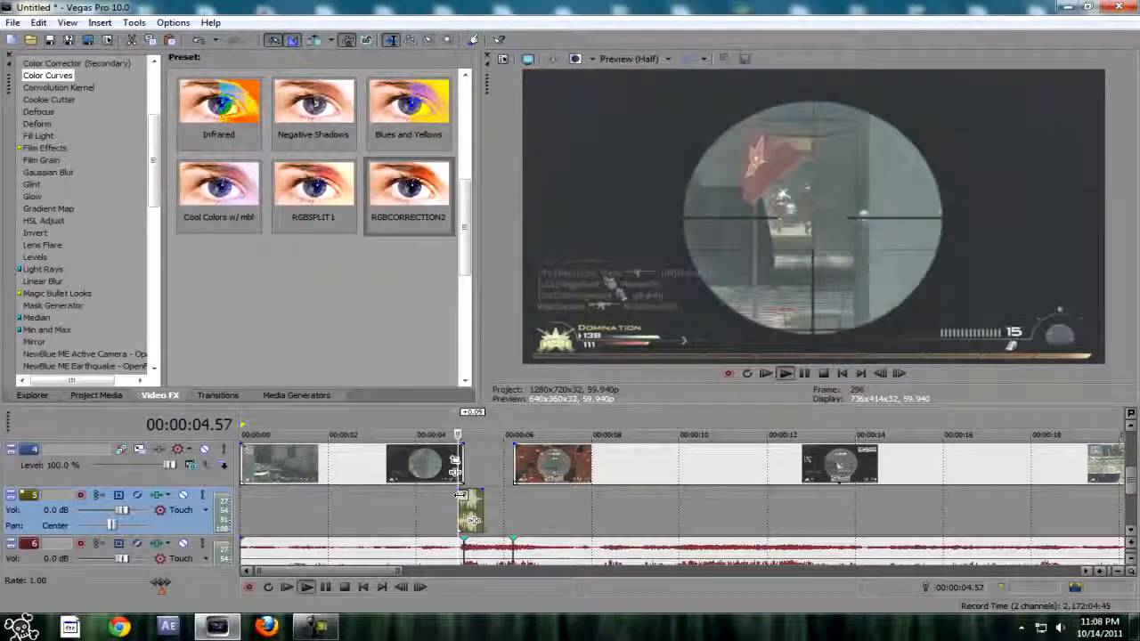
pyautogui.press('space')
# Copy the sound effect, paste it around the end of the layered section on track 5, and reverse the pasted copy
pyautogui.click(473, 515)
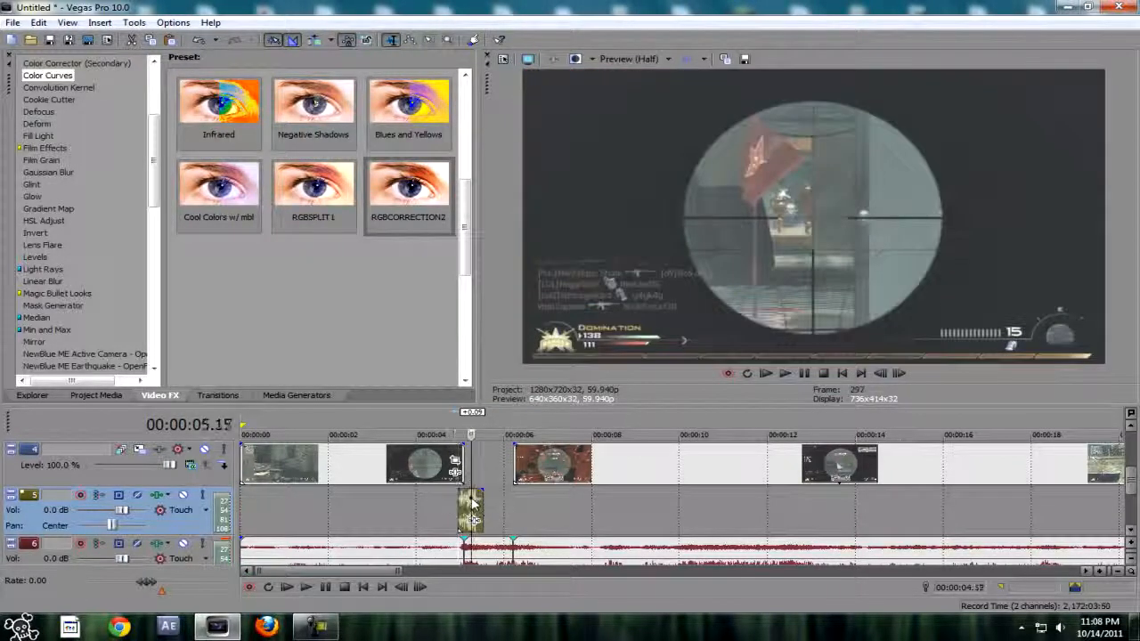
pyautogui.hotkey('ctrl', 'c')
pyautogui.click(500, 508)
pyautogui.hotkey('ctrl', 'v')
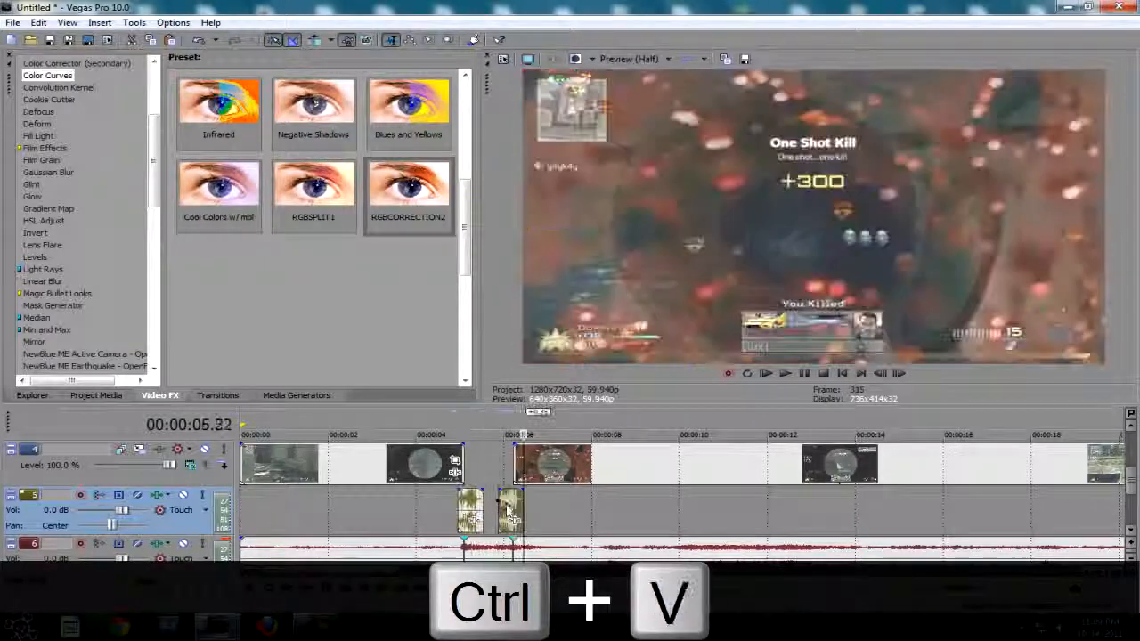
pyautogui.rightClick(510, 506)
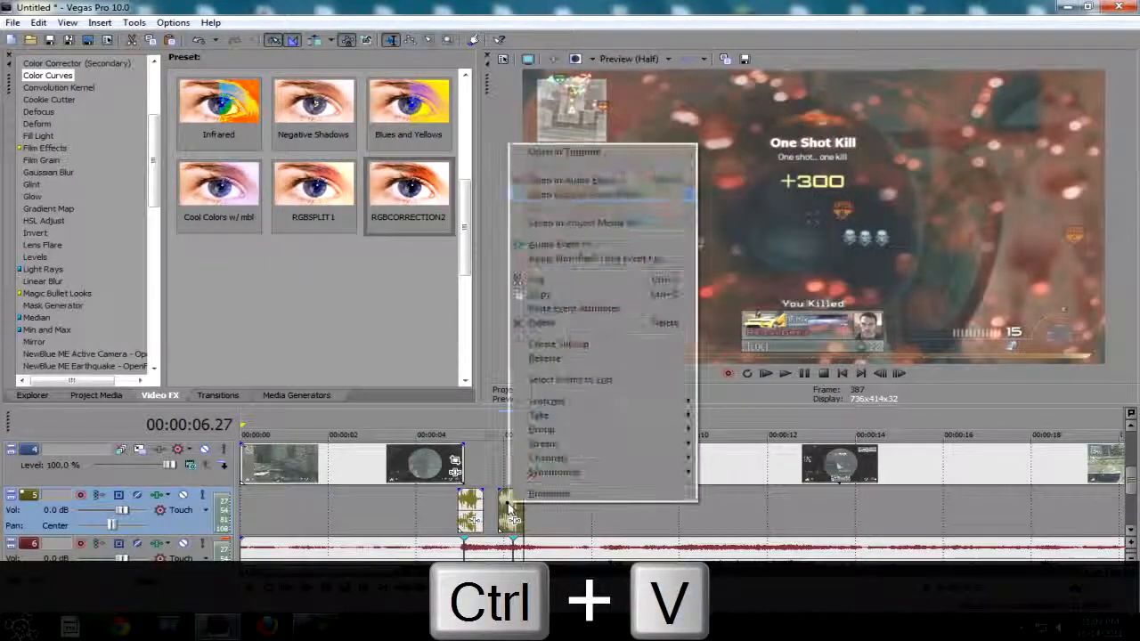
pyautogui.click(588, 358)
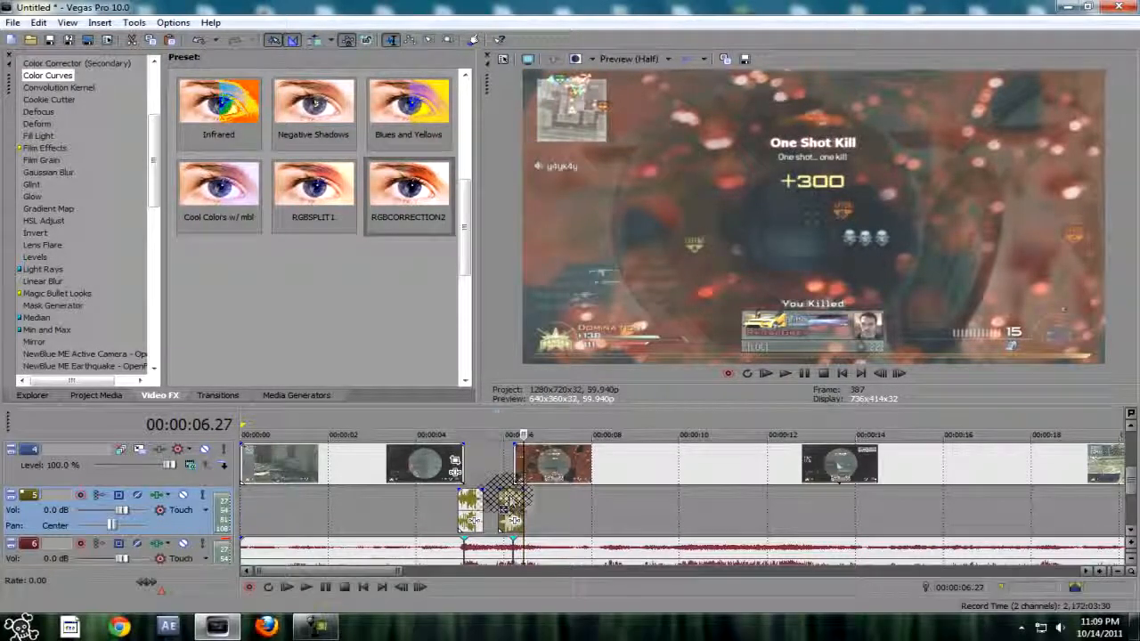
# Shift the reversed sound effect slightly later and play the section to check both sounds against the effect
pyautogui.press('space')
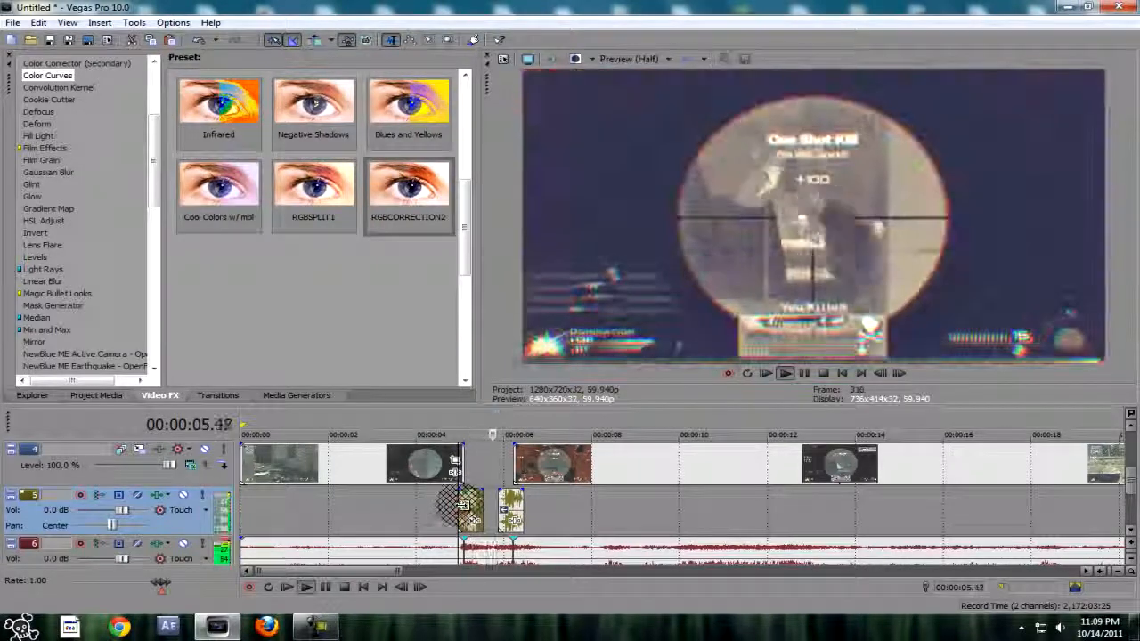
pyautogui.press('space')
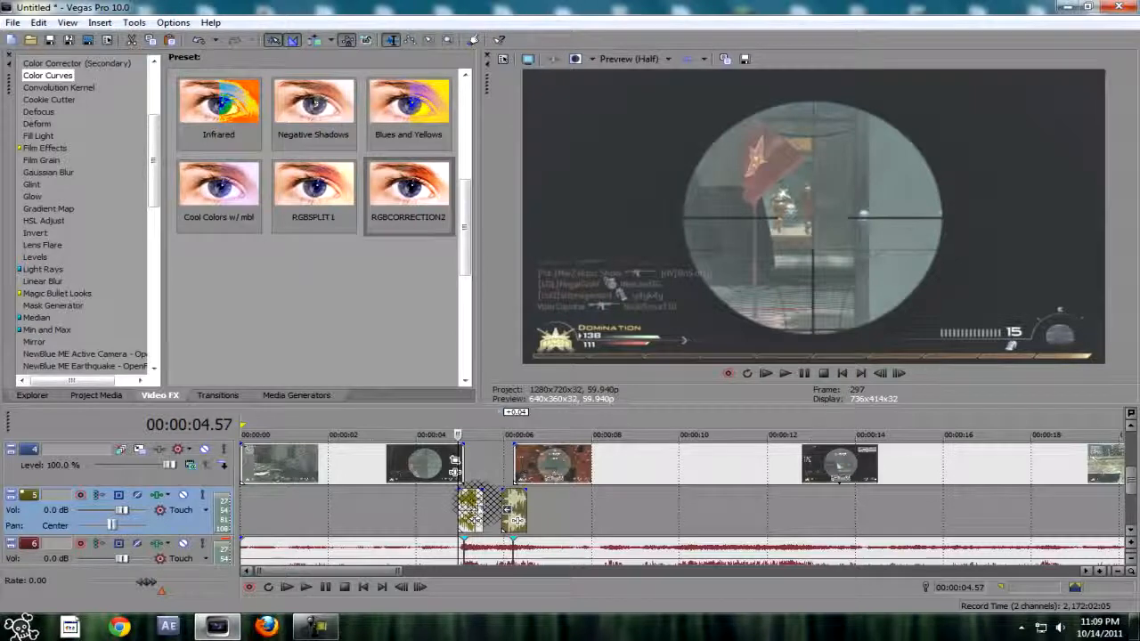
pyautogui.press('space')
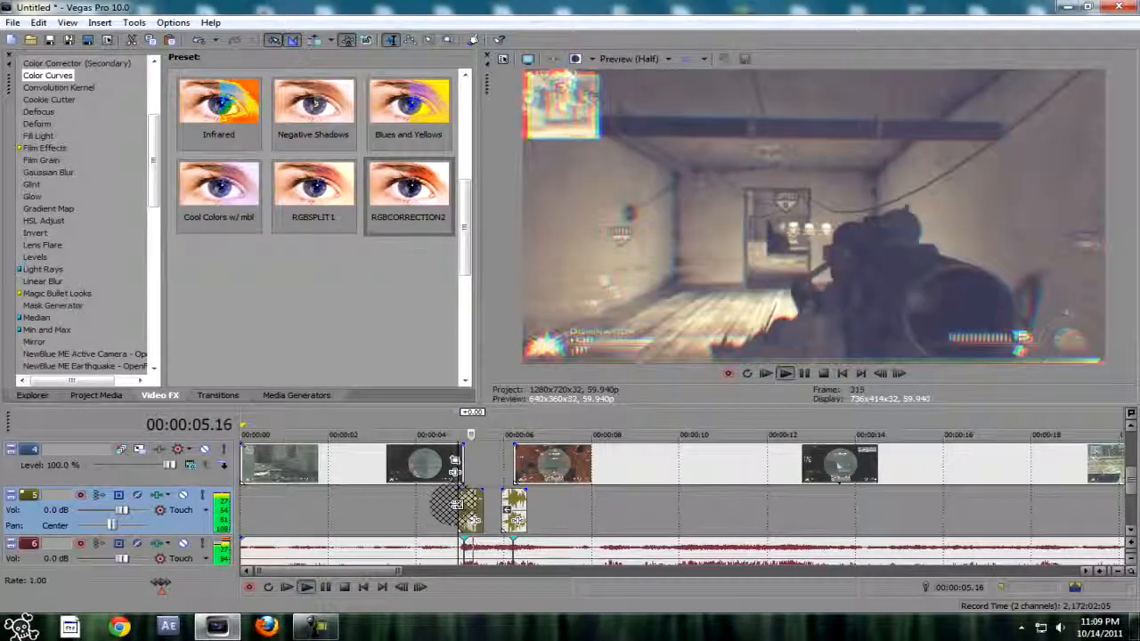
pyautogui.press('space')
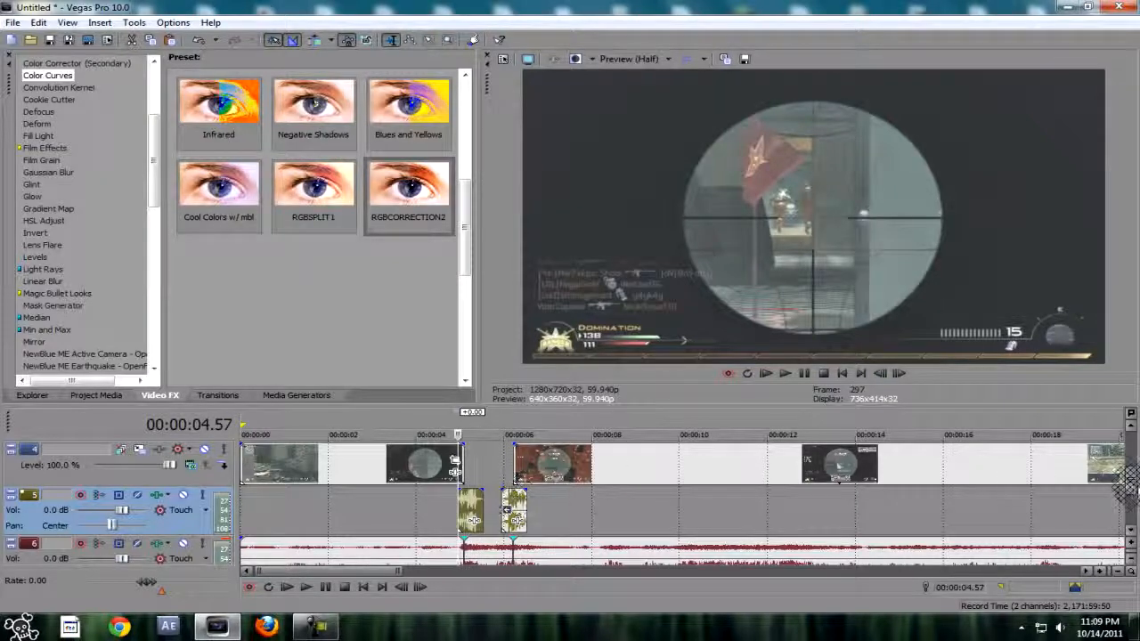
pyautogui.scroll(3, 1128, 481)
pyautogui.press('space')
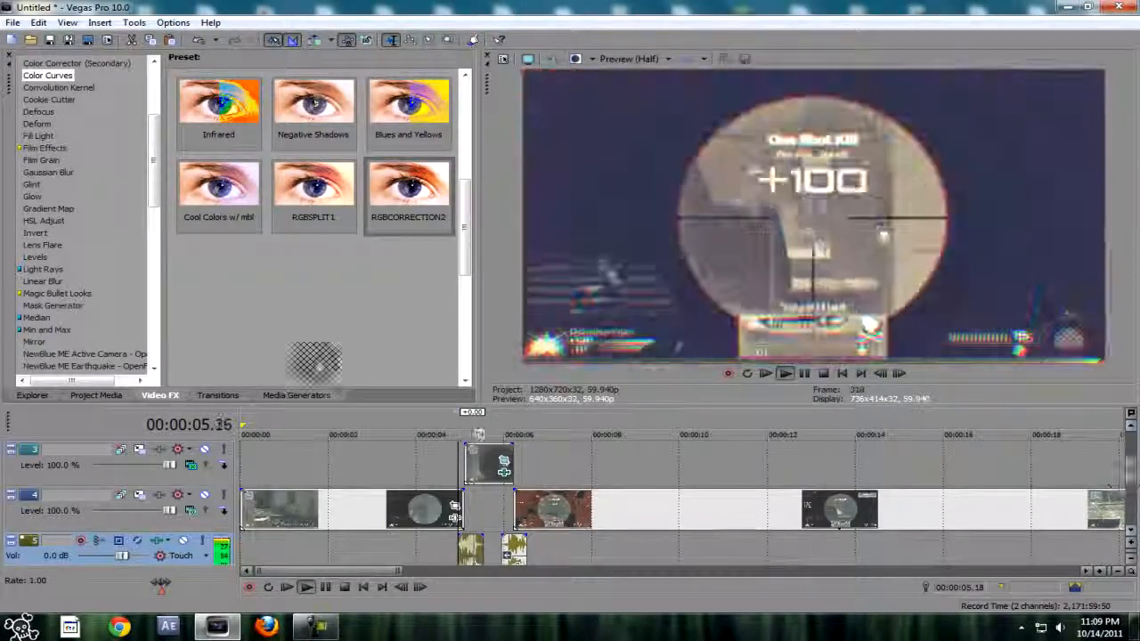
pyautogui.press('space')
# Apply the NewBlue ME Earthquake preset RGB1 to the layered clip on track 1
pyautogui.scroll(3, 1133, 472)
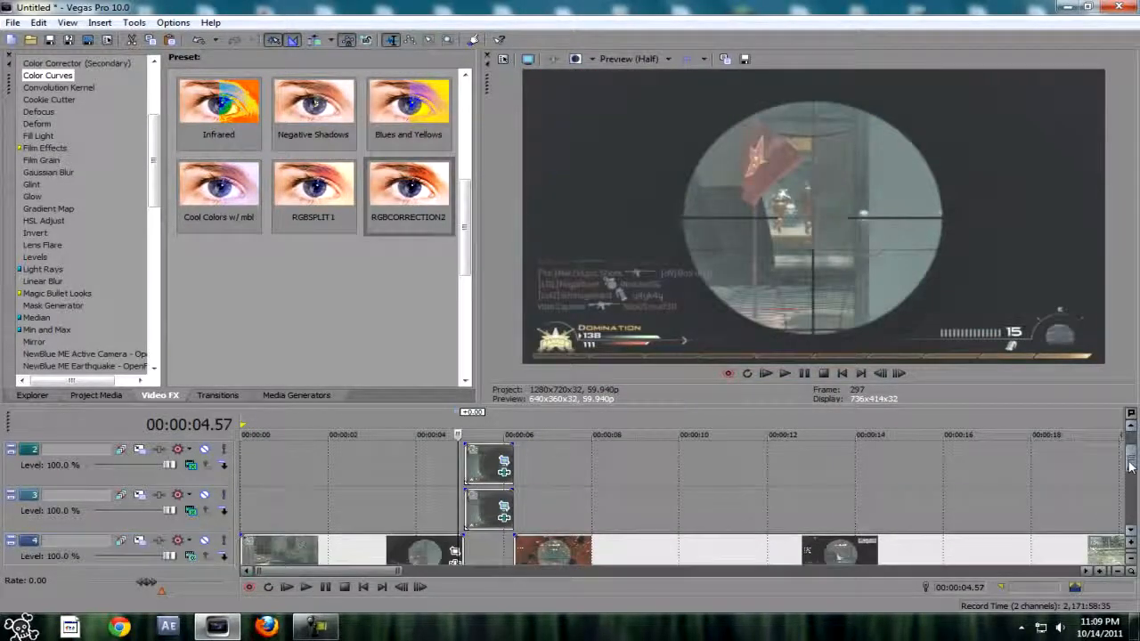
pyautogui.scroll(-5, 153, 141)
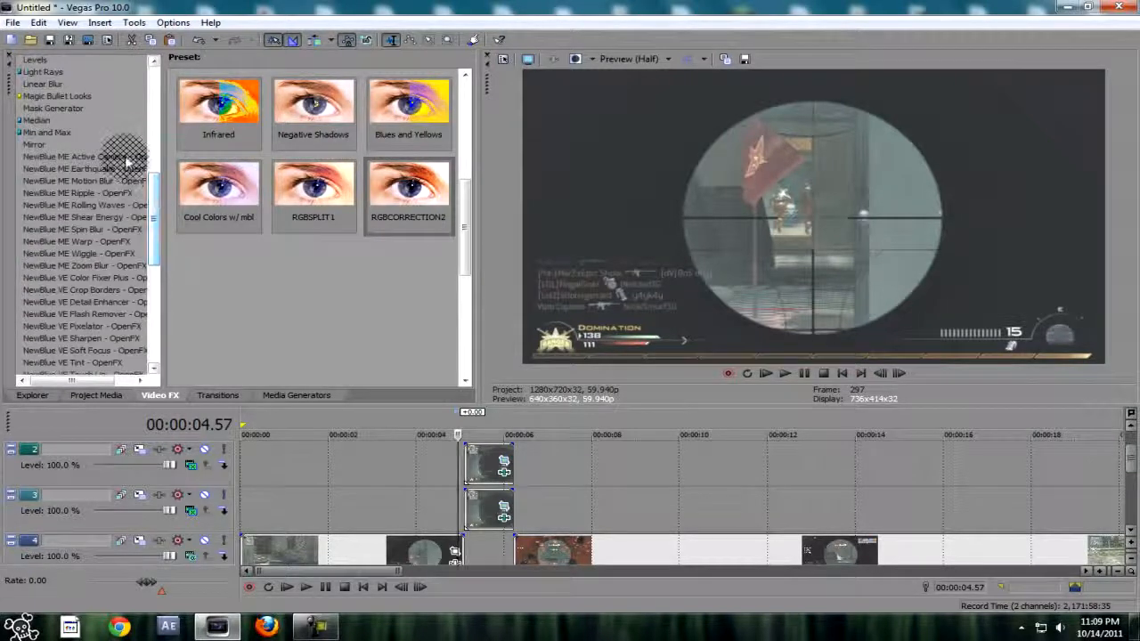
pyautogui.click(85, 157)
pyautogui.moveTo(468, 152); pyautogui.dragTo(464, 216)
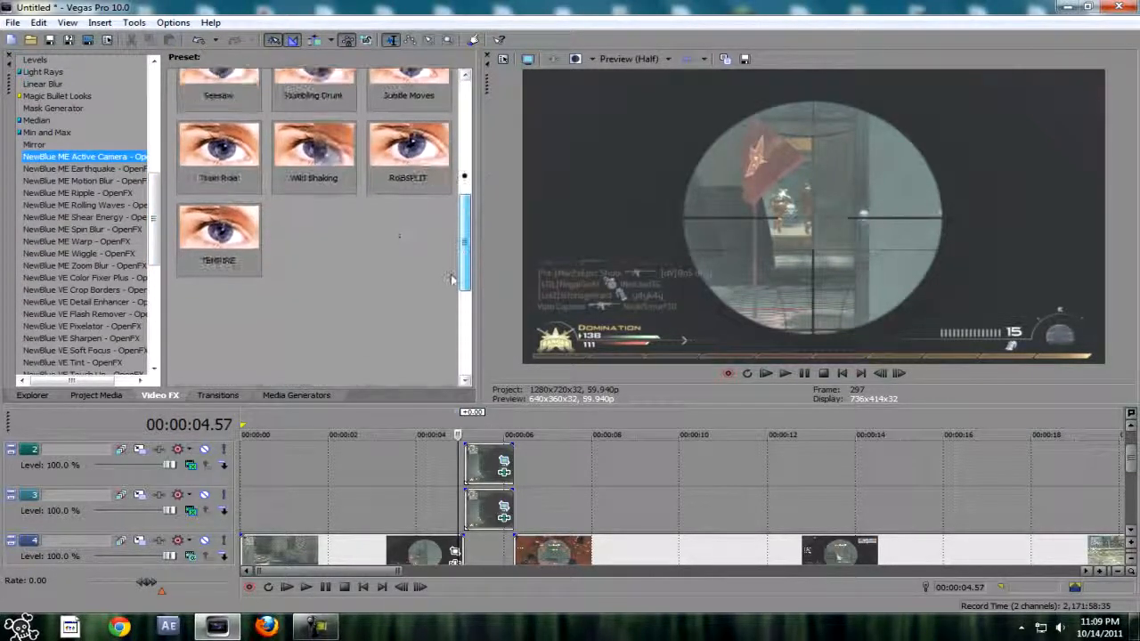
pyautogui.click(76, 170)
pyautogui.moveTo(314, 191); pyautogui.dragTo(526, 454)
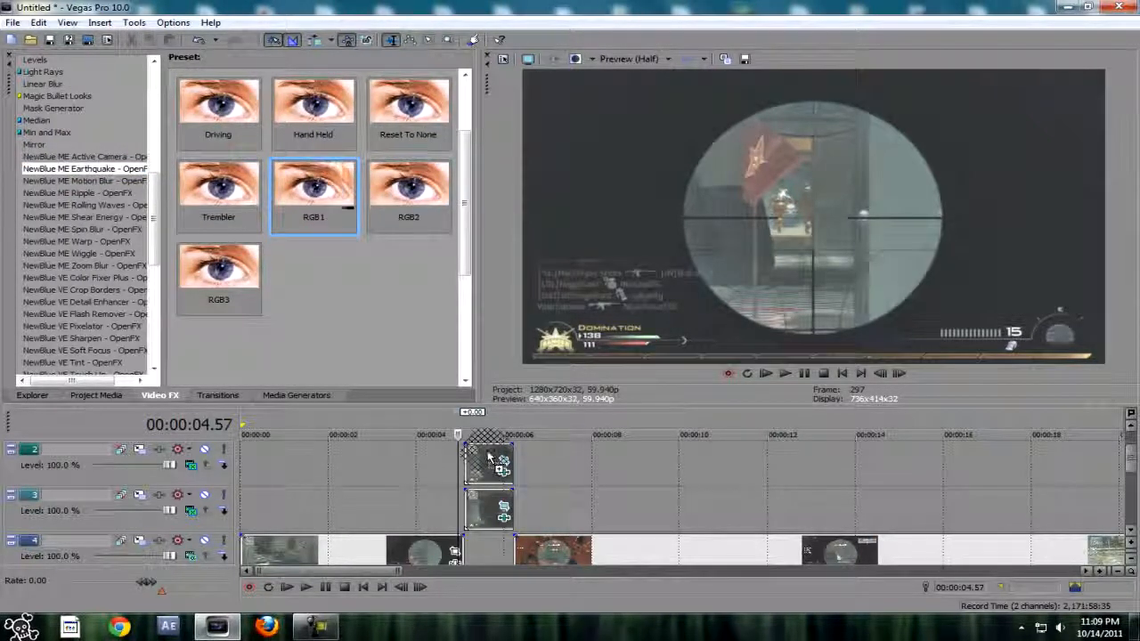
pyautogui.moveTo(319, 285); pyautogui.dragTo(1115, 412)
pyautogui.moveTo(1124, 450); pyautogui.dragTo(302, 246)
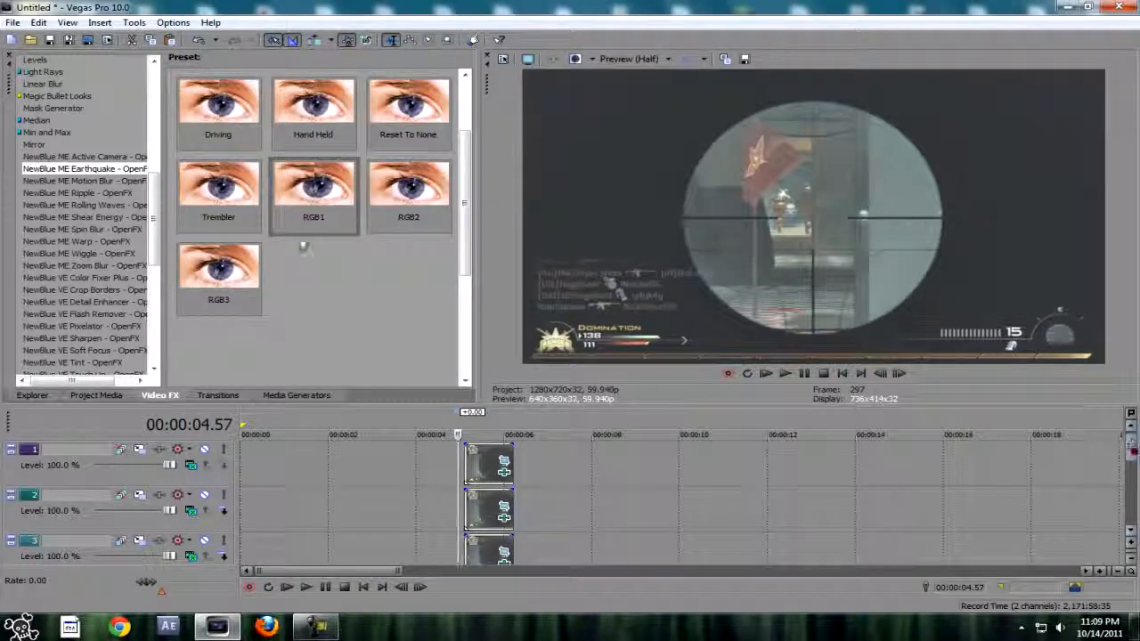
pyautogui.moveTo(506, 460); pyautogui.dragTo(505, 462)
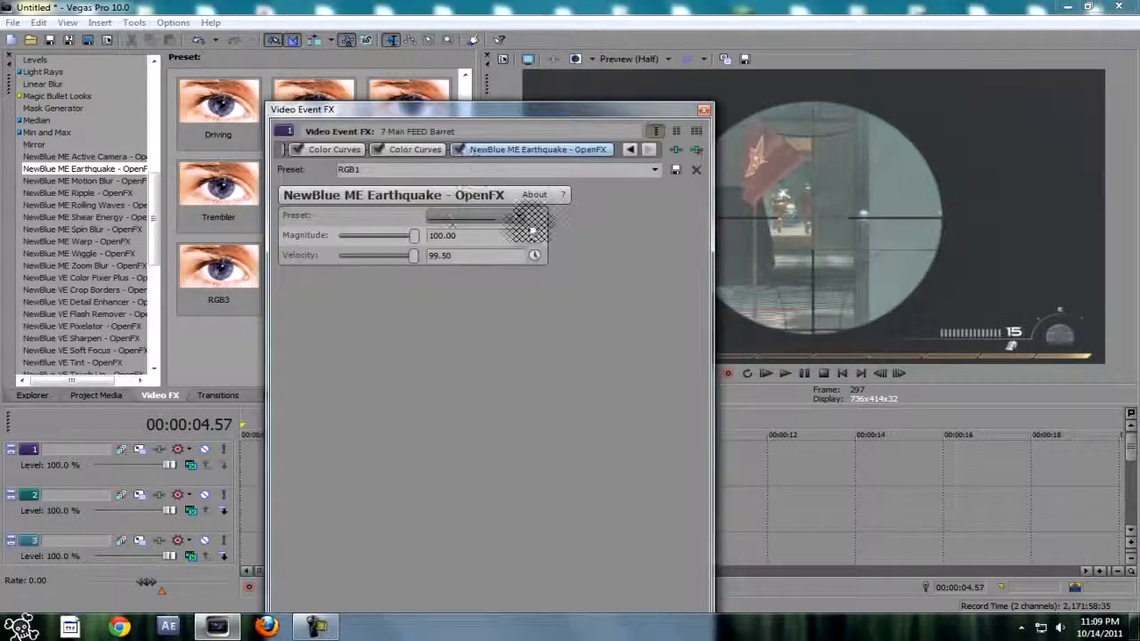
pyautogui.click(705, 112)
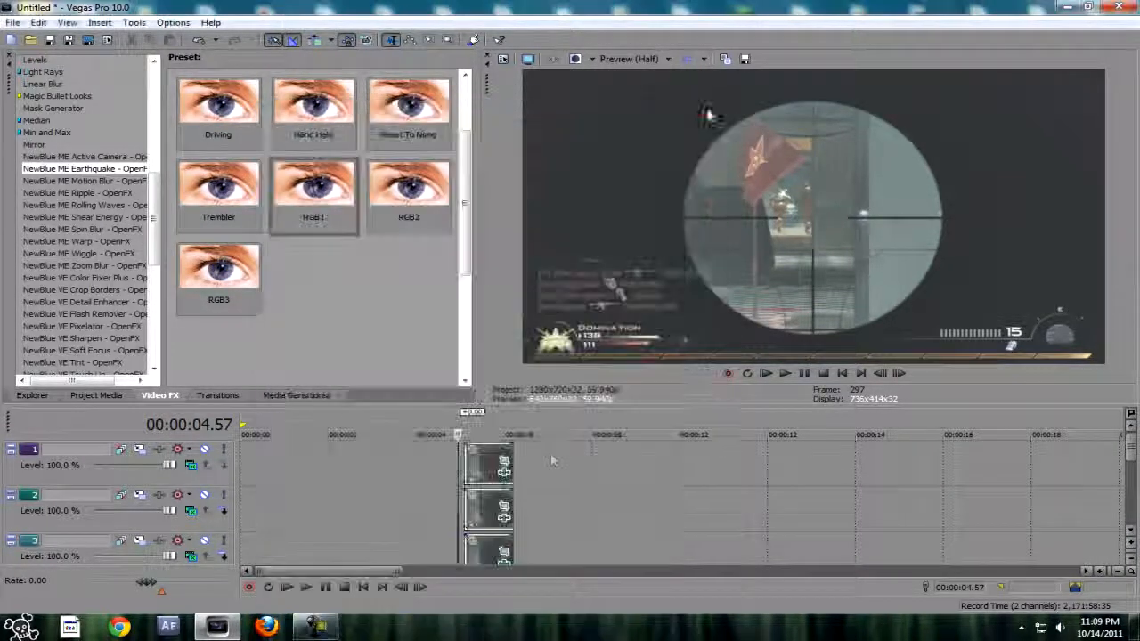
# Apply the Earthquake preset RGB2 to the clip on track 2 and RGB3 to the clip on track 3
pyautogui.click(481, 469)
pyautogui.click(463, 463)
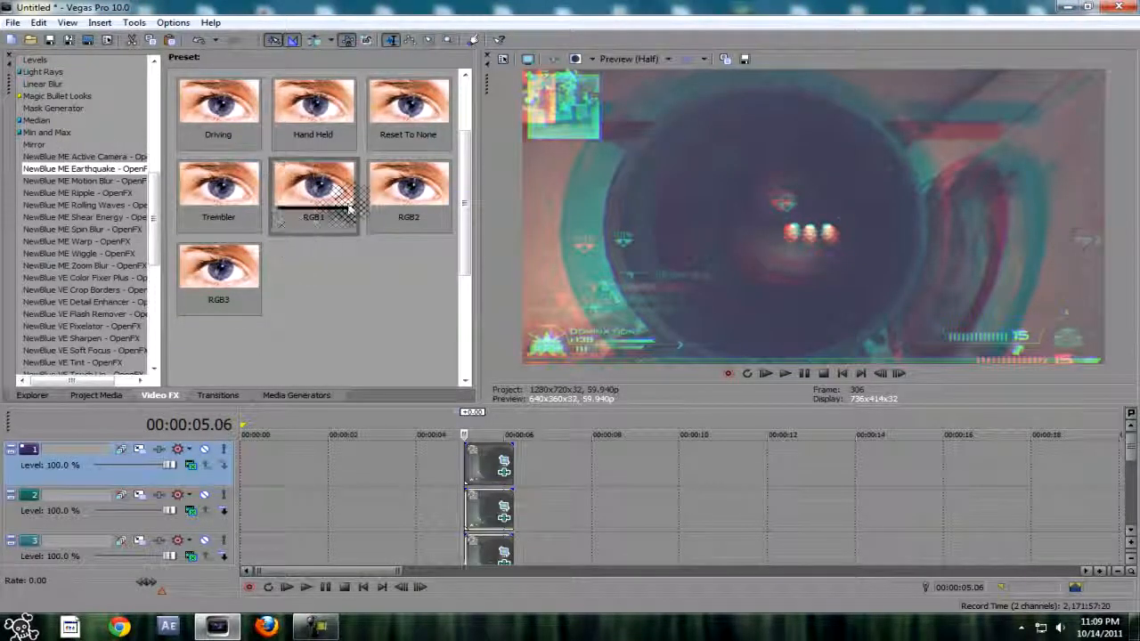
pyautogui.moveTo(407, 187); pyautogui.dragTo(488, 507)
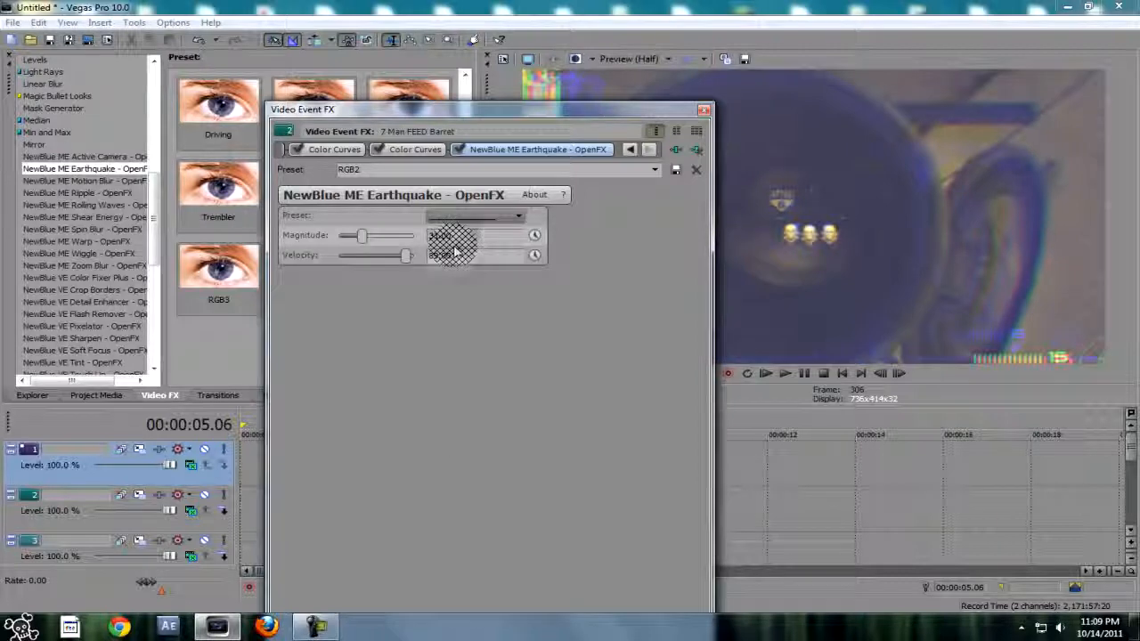
pyautogui.click(705, 109)
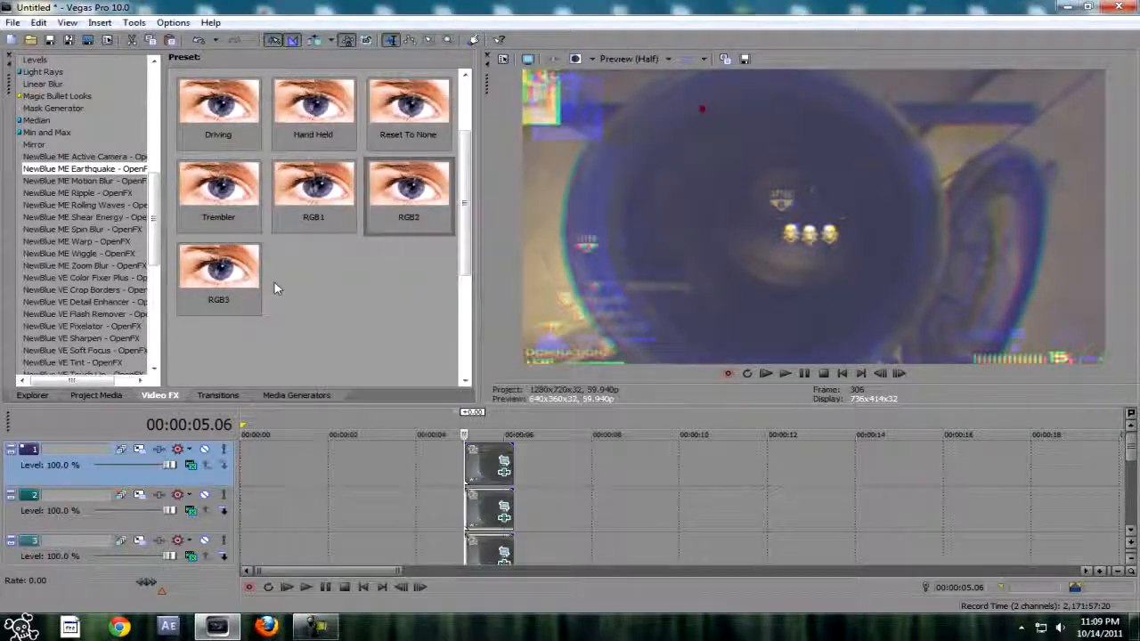
pyautogui.moveTo(236, 280); pyautogui.dragTo(485, 550)
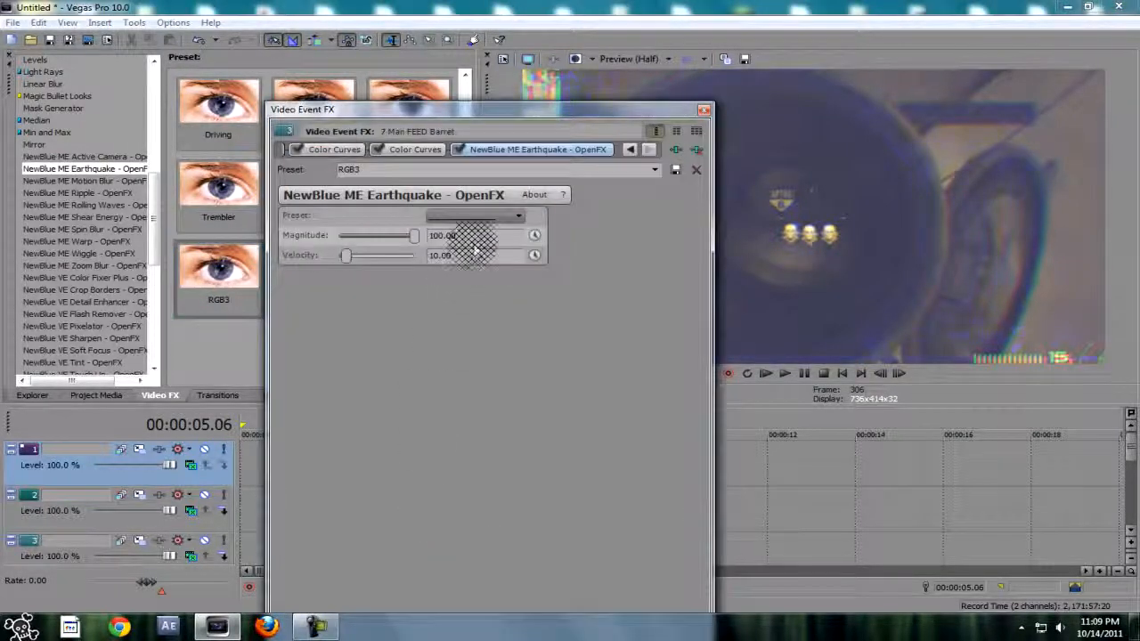
pyautogui.click(704, 110)
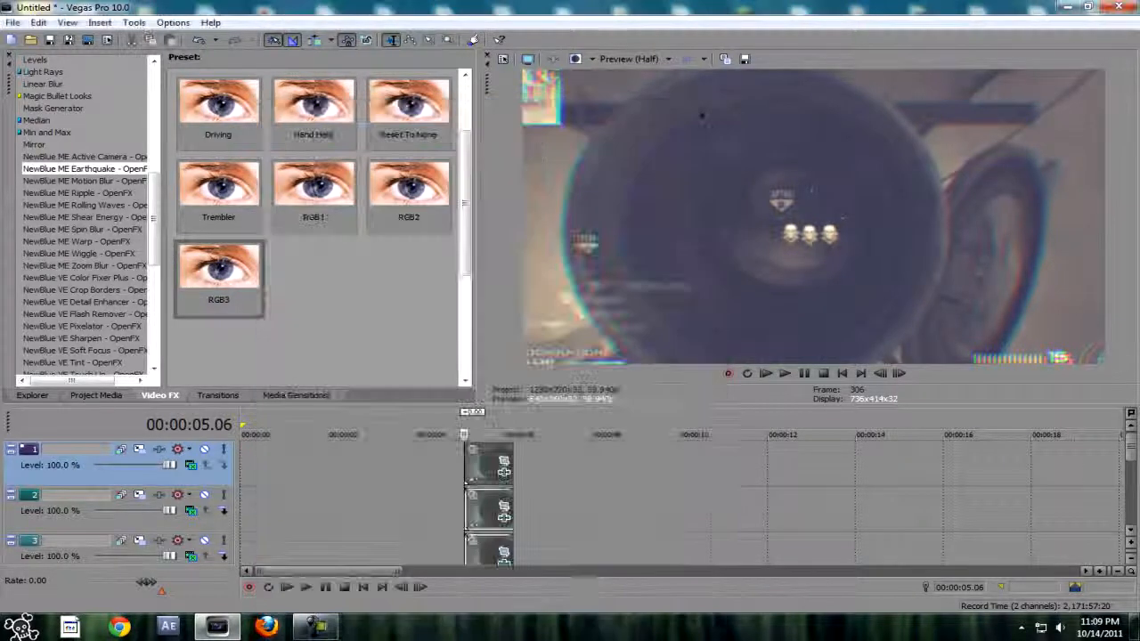
# Mark a time selection spanning the layered section and some footage on either side, and play back the shaking RGB split
pyautogui.moveTo(1131, 440); pyautogui.dragTo(1132, 453)
pyautogui.press('space')
pyautogui.press('space')
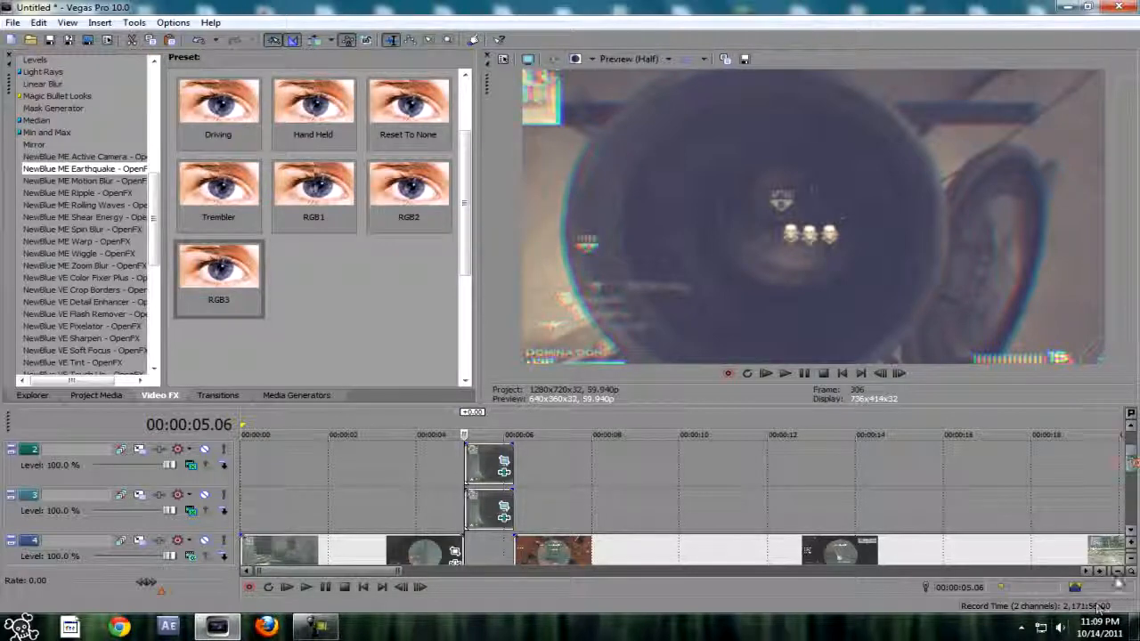
pyautogui.click(1119, 579)
pyautogui.click(285, 508)
pyautogui.moveTo(359, 501); pyautogui.dragTo(291, 504)
pyautogui.click(291, 502)
pyautogui.press('space')
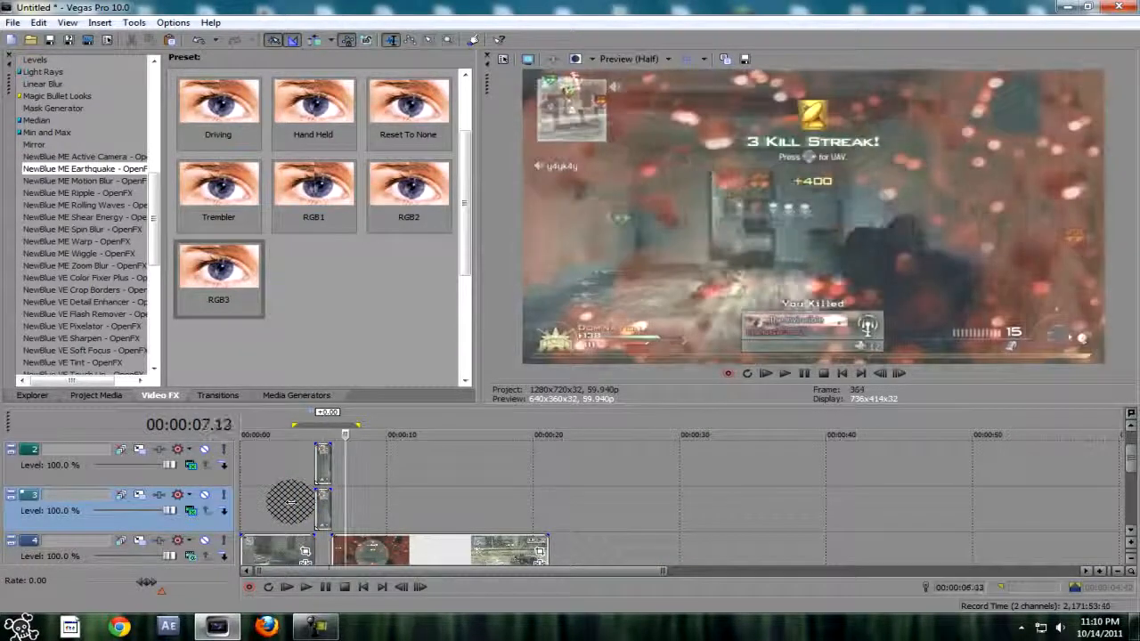
# Play the marked time selection again to check the shaking RGB split together with the footage around it
pyautogui.press('space')
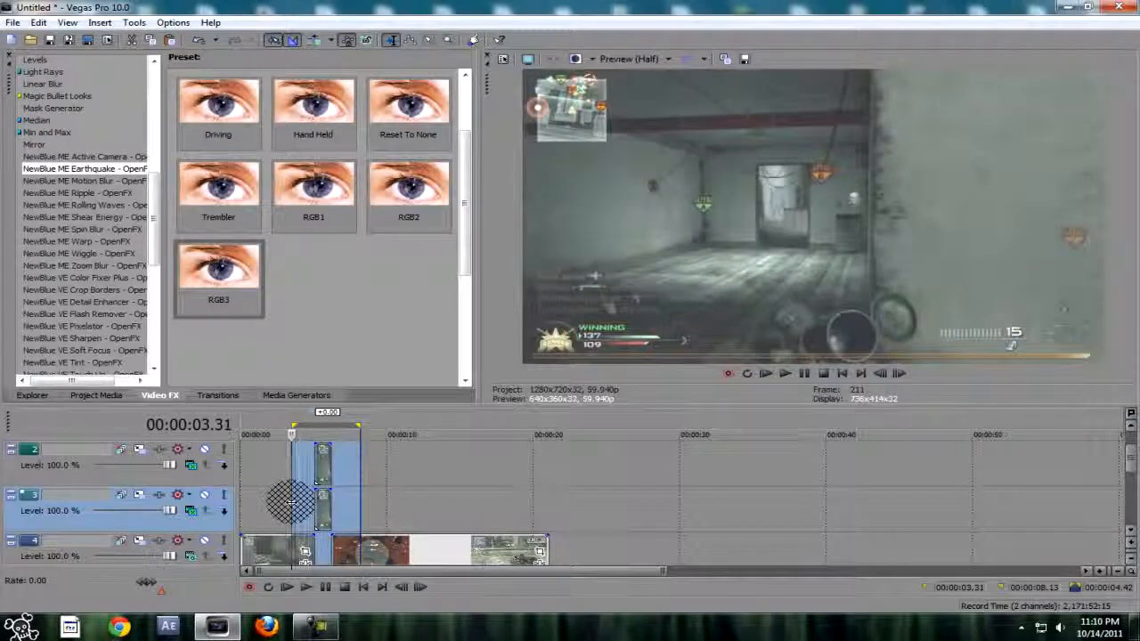
pyautogui.press('space')
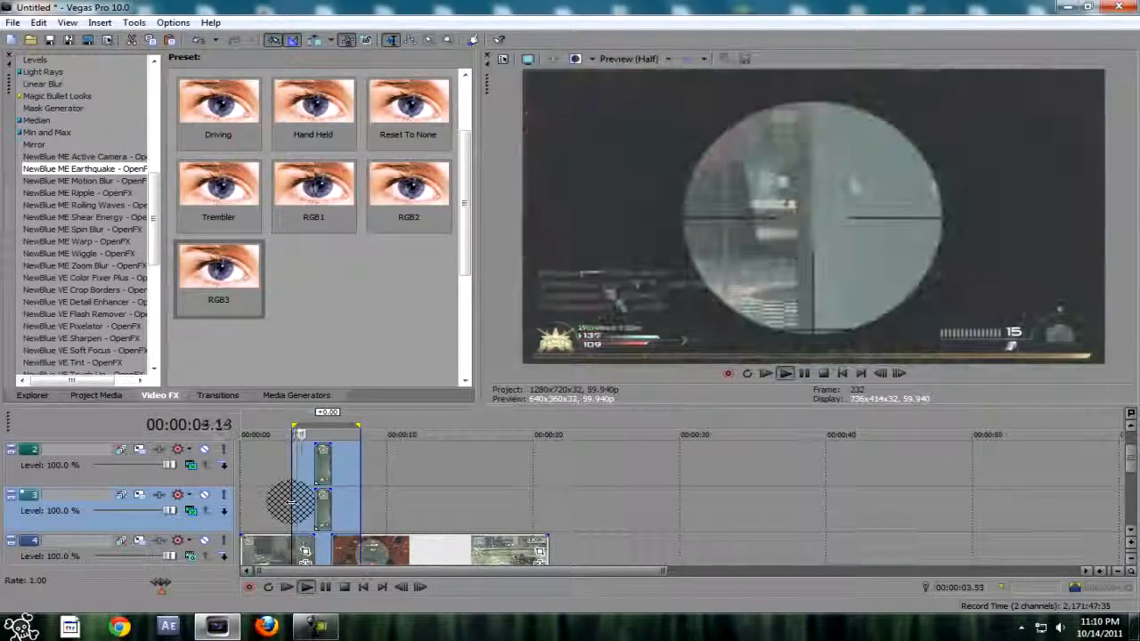
pyautogui.press('space')
# Go to the start of the layered section and step through its frames to examine the color separation on the kill text
pyautogui.click(316, 470)
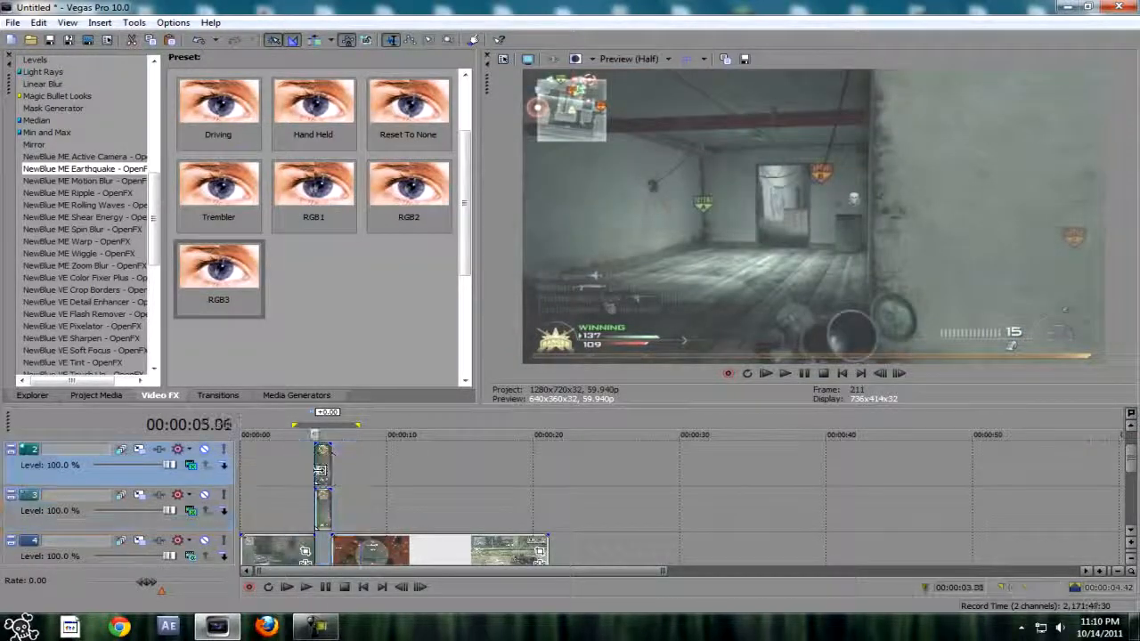
pyautogui.press('Right')
pyautogui.press('Right')
pyautogui.press('Right')
pyautogui.press('Right')
pyautogui.press('Right')
pyautogui.press('Right')
pyautogui.press('Right')
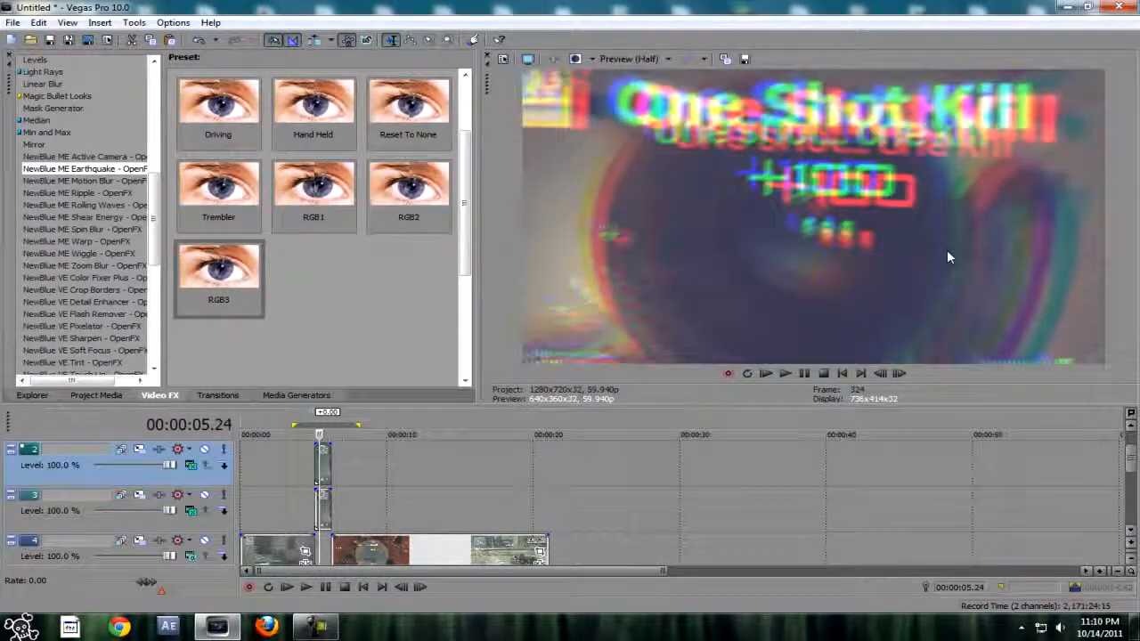
pyautogui.moveTo(103, 129)
pyautogui.mouseDown()
pyautogui.moveTo(76, 178)
pyautogui.moveTo(224, 280)
pyautogui.moveTo(300, 224)
pyautogui.moveTo(165, 182)
pyautogui.moveTo(79, 178)
pyautogui.moveTo(458, 211)
pyautogui.moveTo(433, 191)
pyautogui.moveTo(285, 204)
pyautogui.moveTo(318, 183)
pyautogui.moveTo(465, 211)
pyautogui.moveTo(339, 239)
pyautogui.moveTo(331, 207)
pyautogui.moveTo(148, 219)
pyautogui.moveTo(247, 263)
pyautogui.moveTo(345, 354)
pyautogui.moveTo(973, 534)
pyautogui.mouseUp()
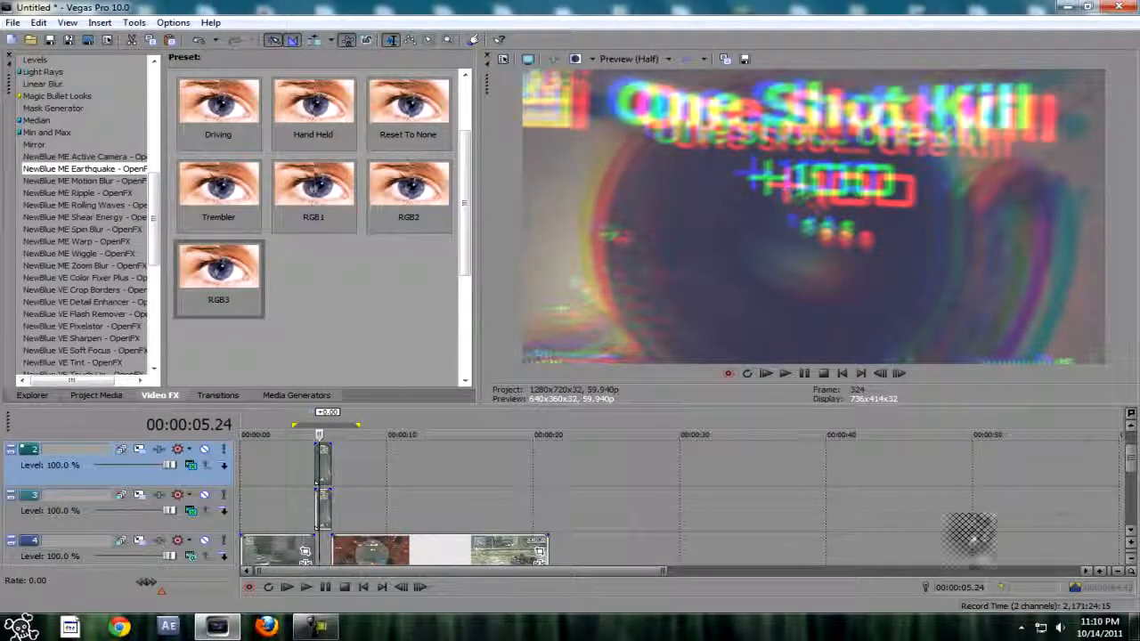
pyautogui.click(318, 627)
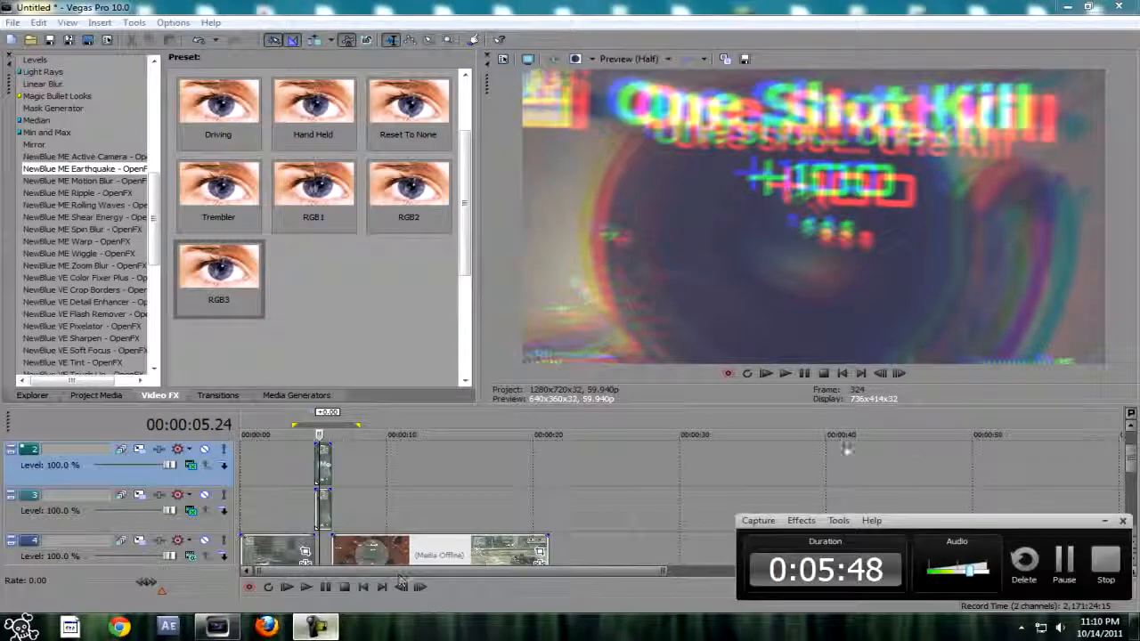
pyautogui.click(1105, 520)
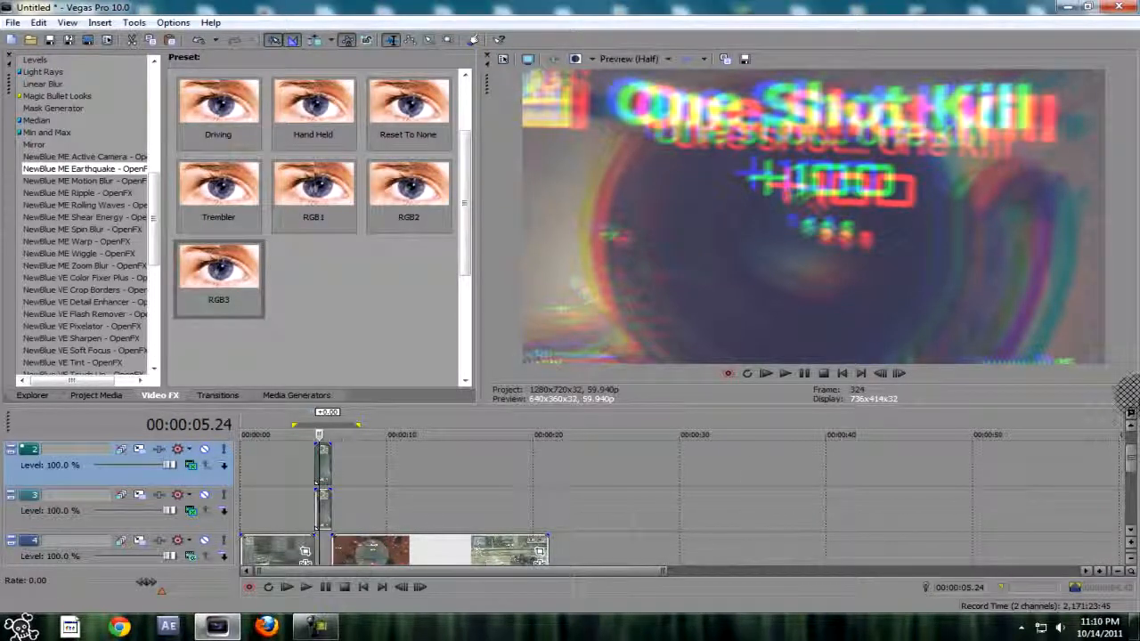
# Apply the NormalCC filter package to the track 4 clip that follows the layered section and preview its color grading
pyautogui.scroll(-1, 1129, 424)
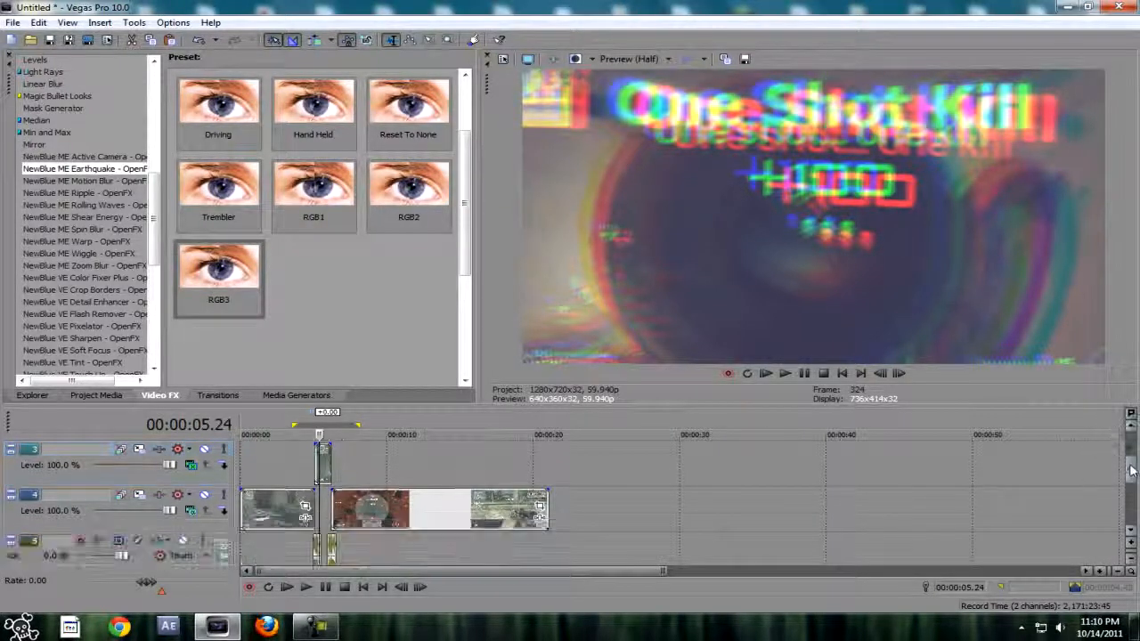
pyautogui.click(336, 515)
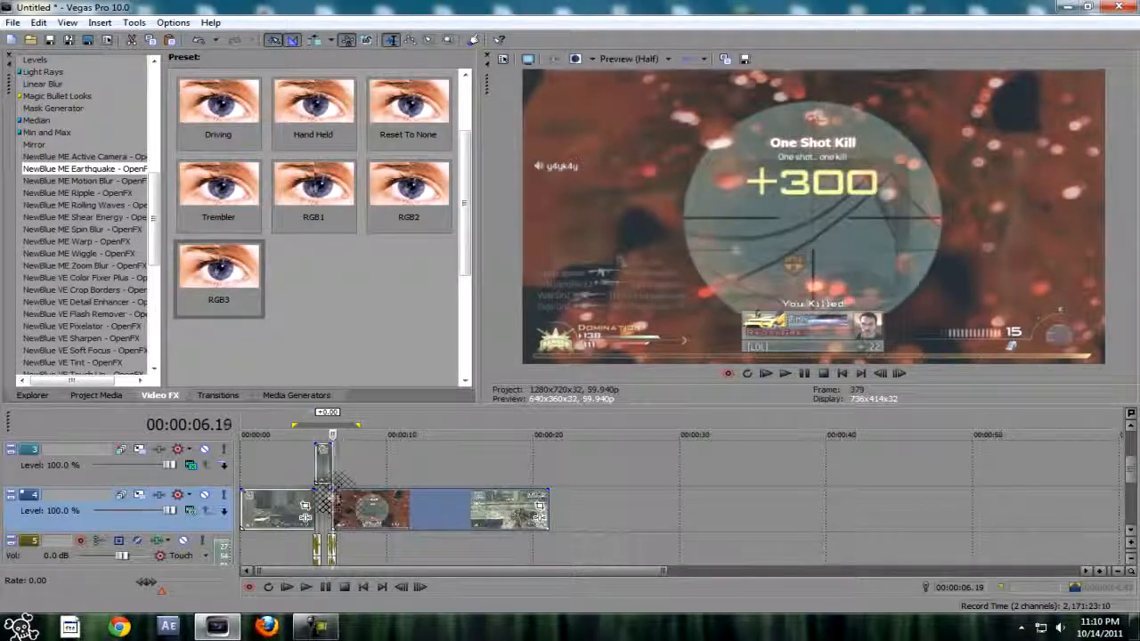
pyautogui.click(380, 508)
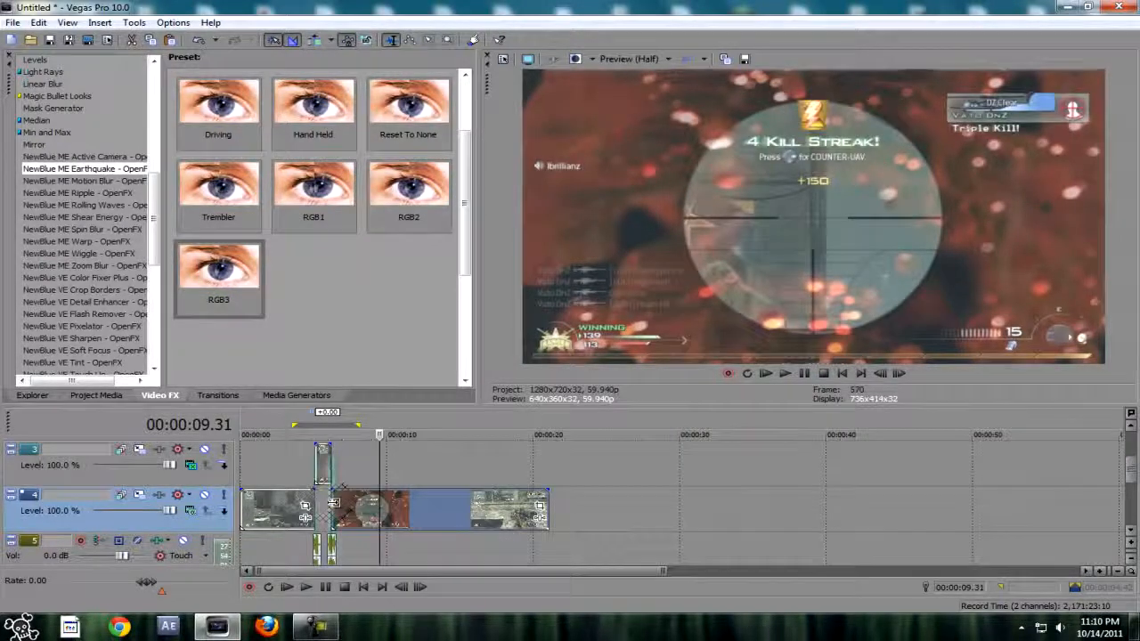
pyautogui.click(331, 506)
pyautogui.click(333, 510)
pyautogui.click(331, 507)
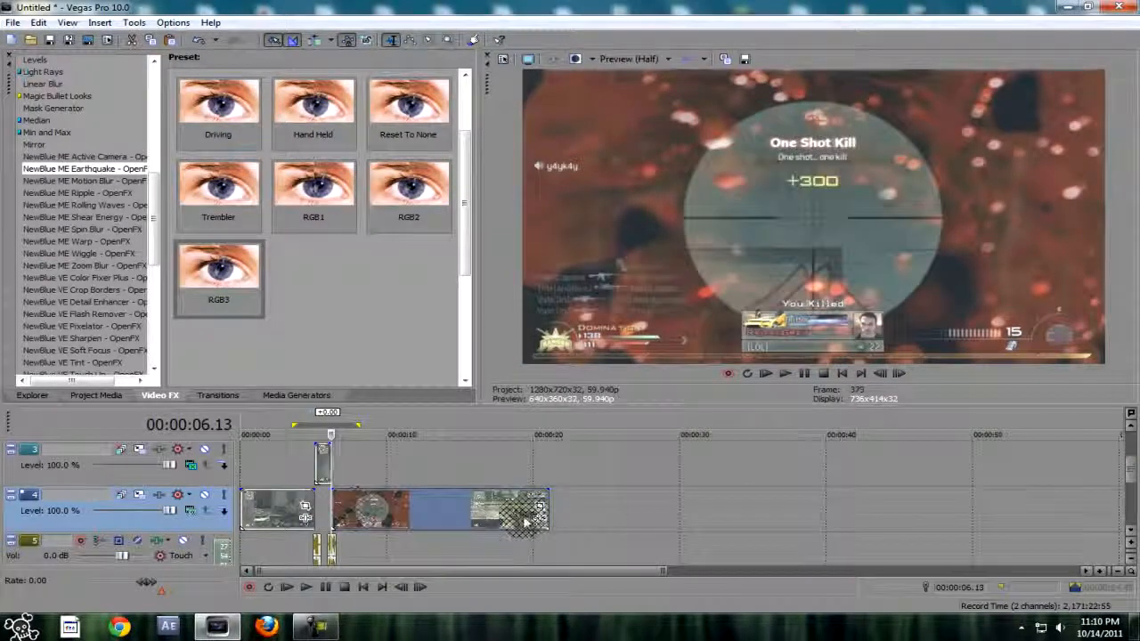
pyautogui.click(540, 511)
pyautogui.click(363, 287)
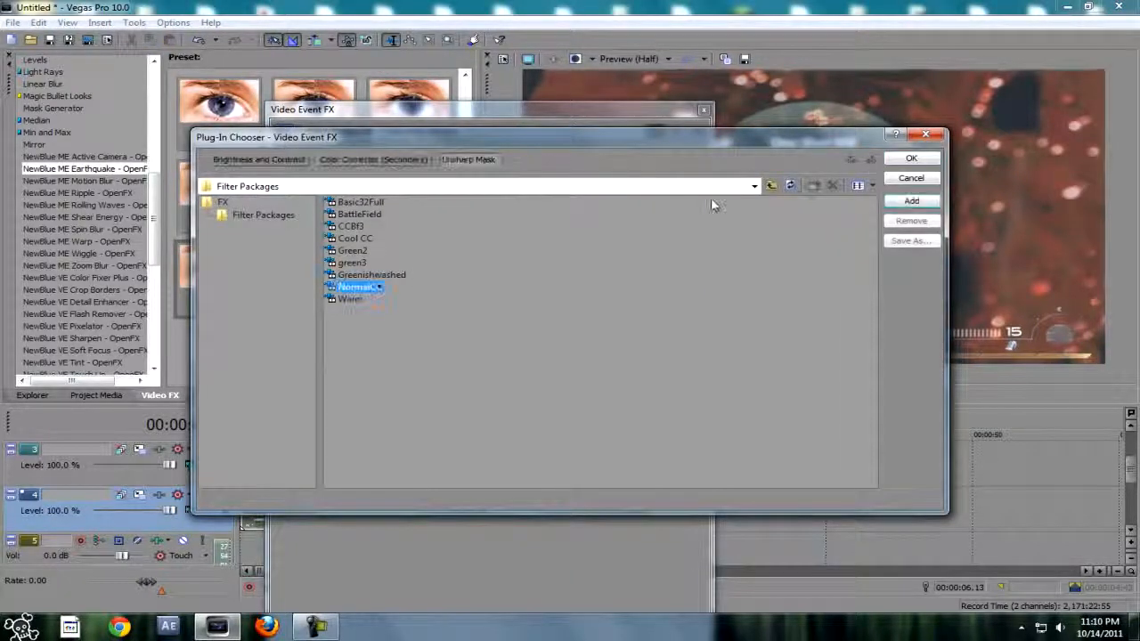
pyautogui.click(909, 159)
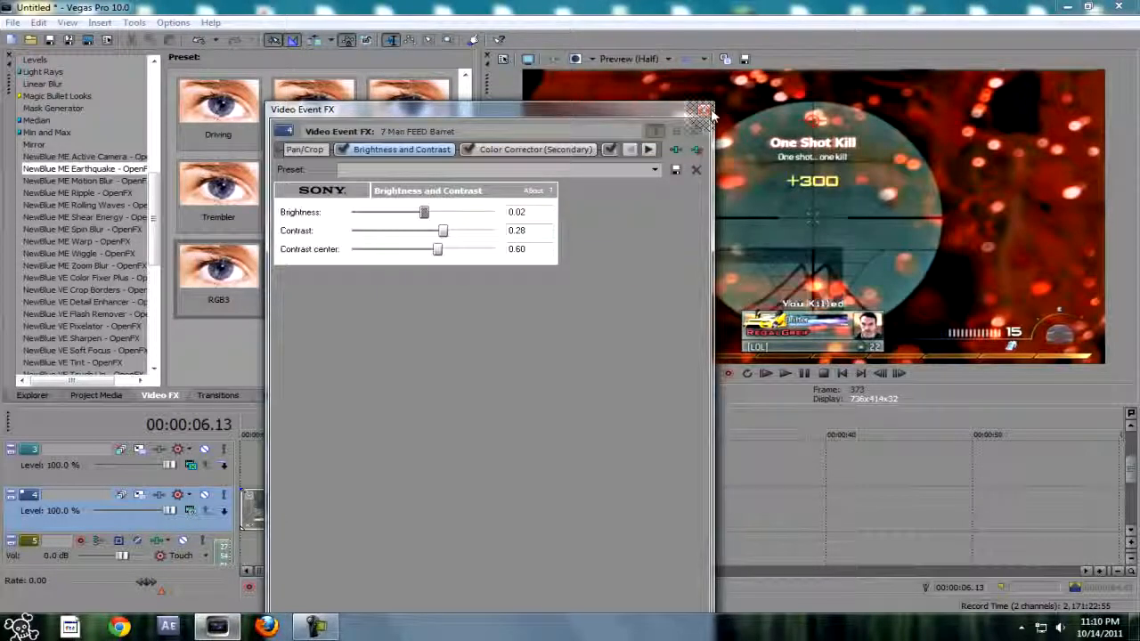
pyautogui.click(704, 109)
pyautogui.press('space')
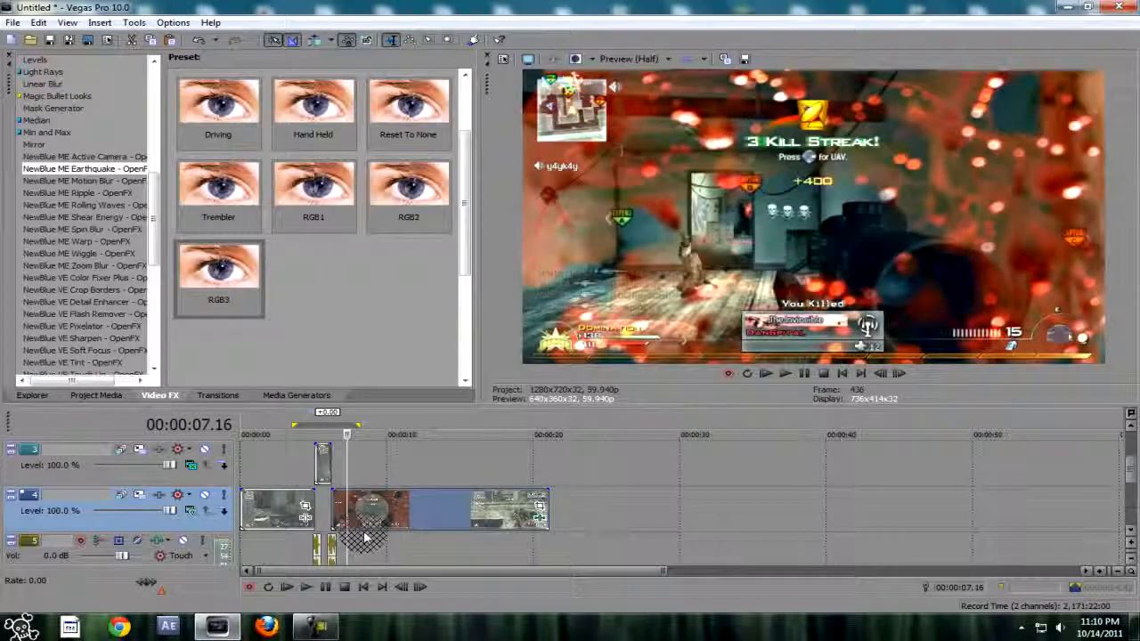
# Add the NormalCC filter package to the opening clip on track 4, removing Brightness and Contrast and Color Corrector (Secondary) but keeping Unsharp Mask
pyautogui.moveTo(389, 508); pyautogui.dragTo(317, 477)
pyautogui.click(285, 467)
pyautogui.click(251, 470)
pyautogui.click(243, 470)
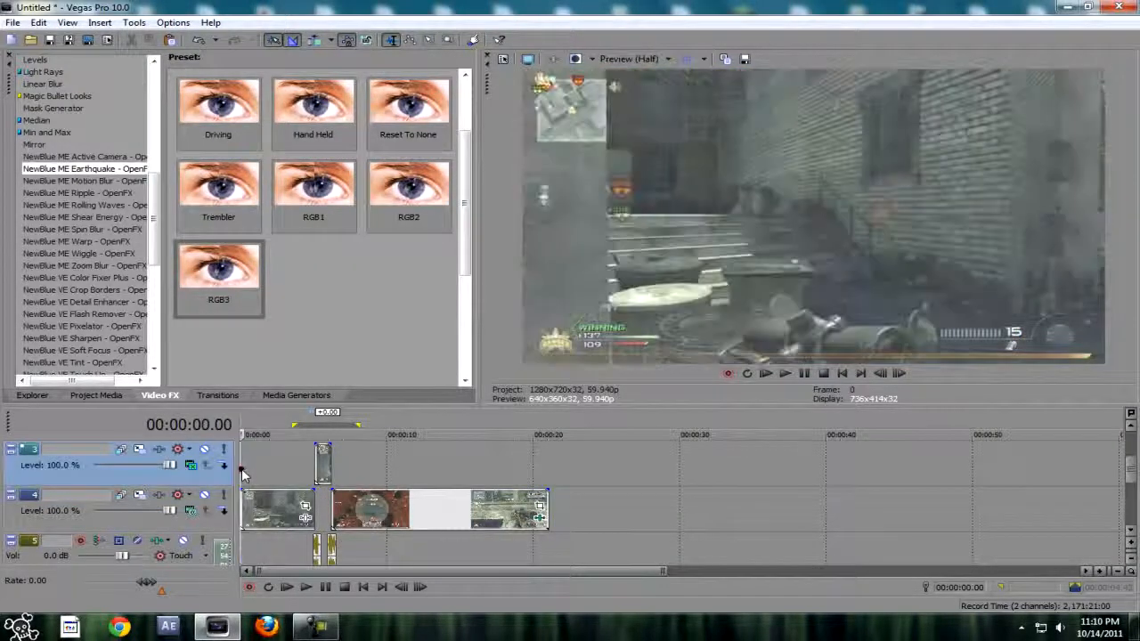
pyautogui.click(305, 517)
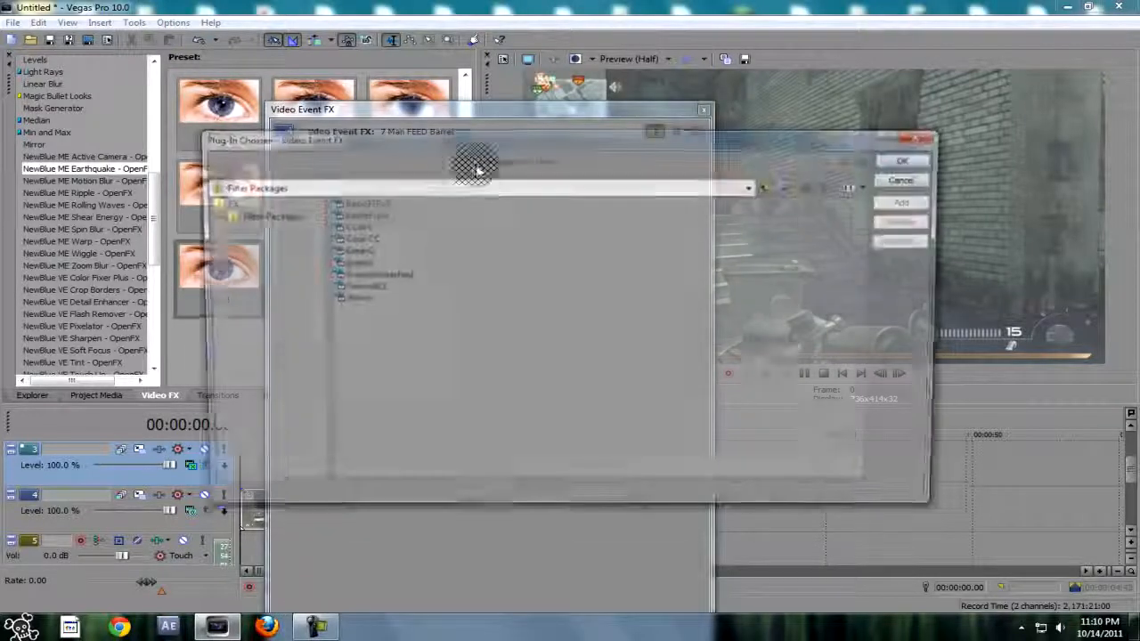
pyautogui.click(383, 287)
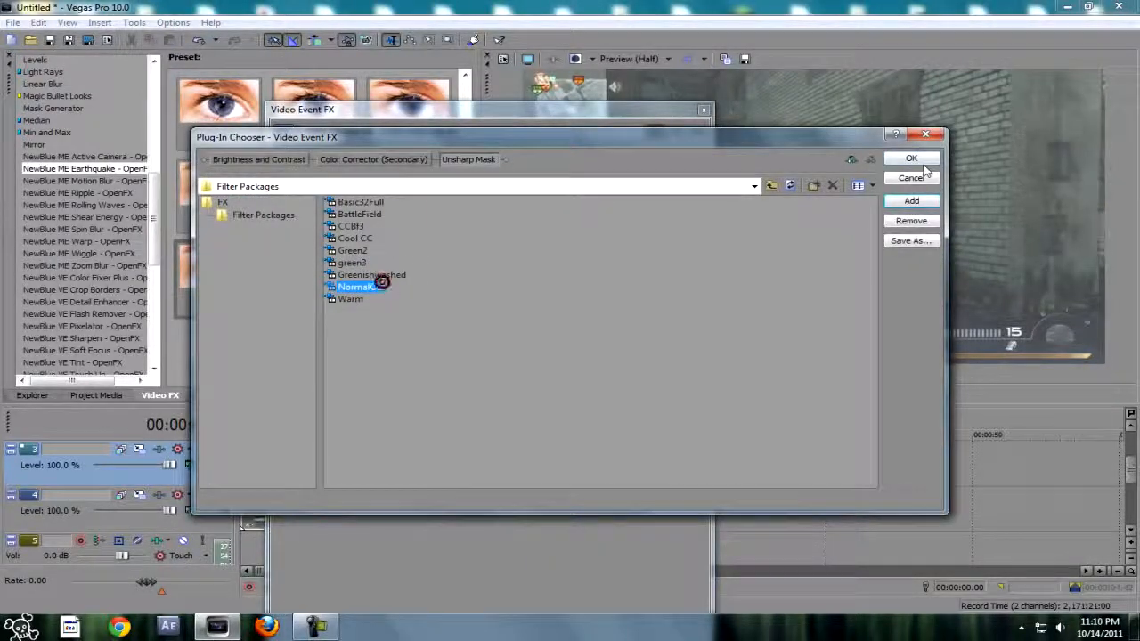
pyautogui.click(917, 161)
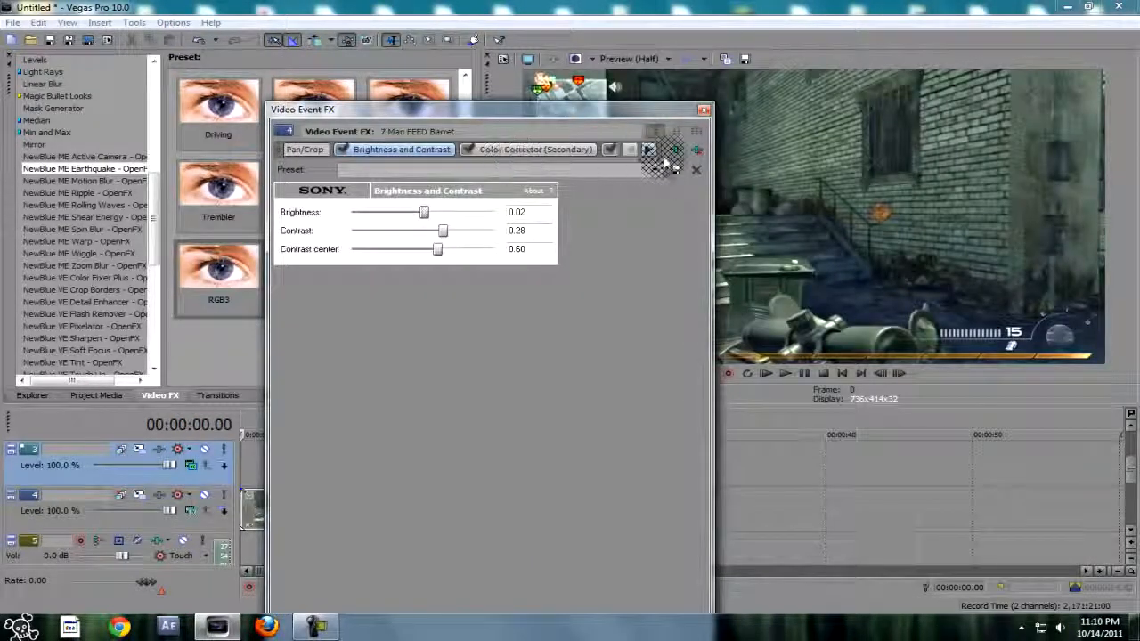
pyautogui.click(697, 150)
pyautogui.click(698, 150)
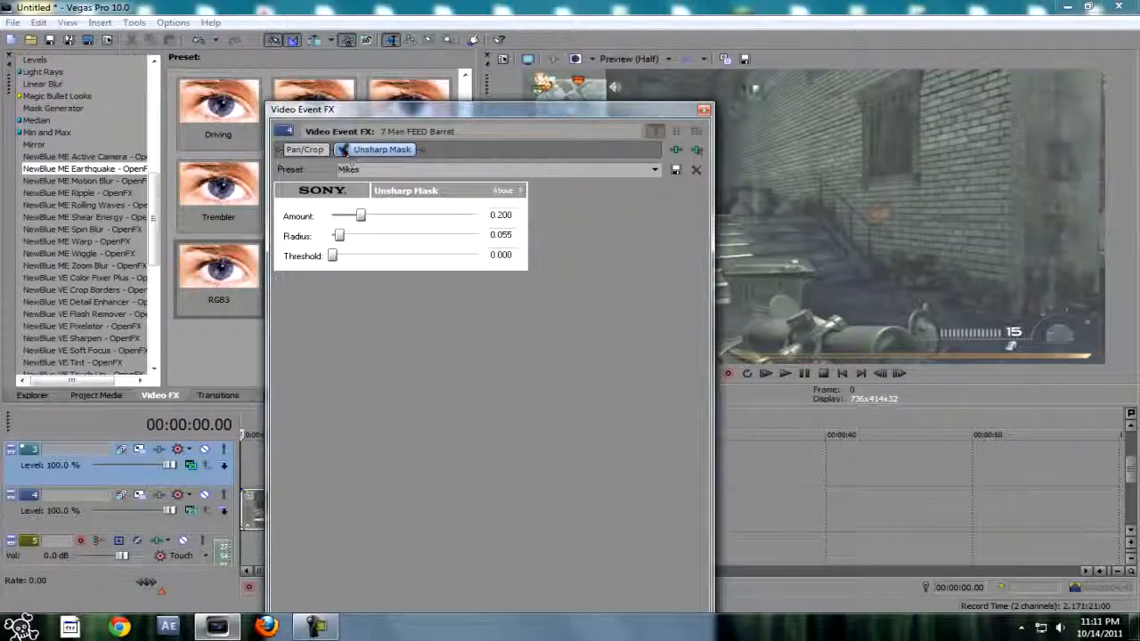
pyautogui.click(705, 110)
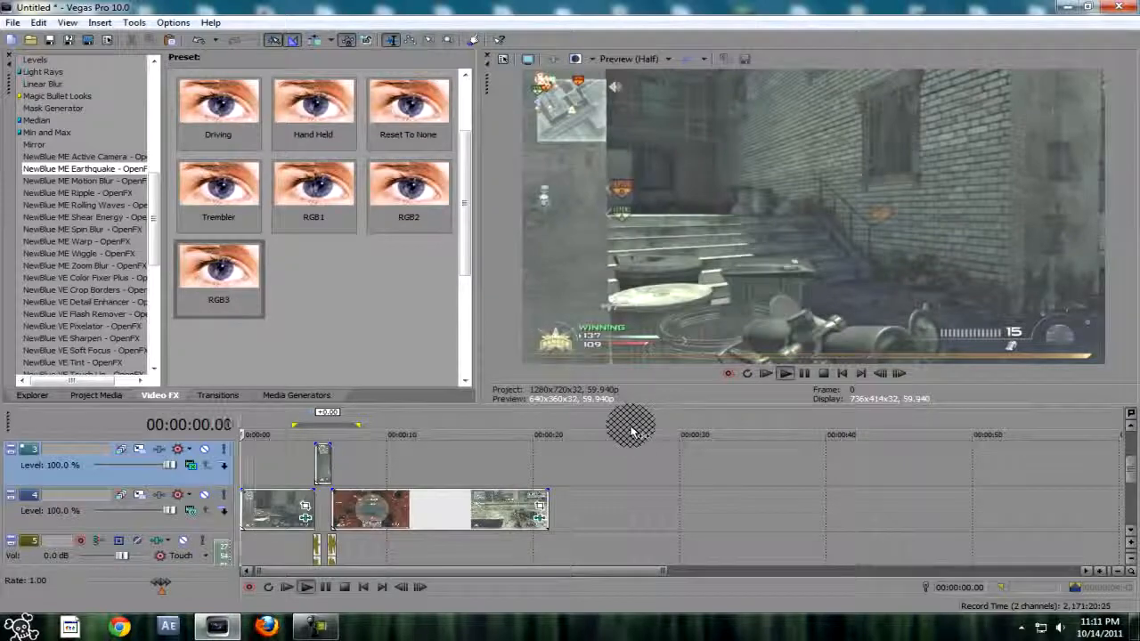
# Play the edit from the beginning, and again from just before the layered section, to check the transition into the graded clip
pyautogui.press('space')
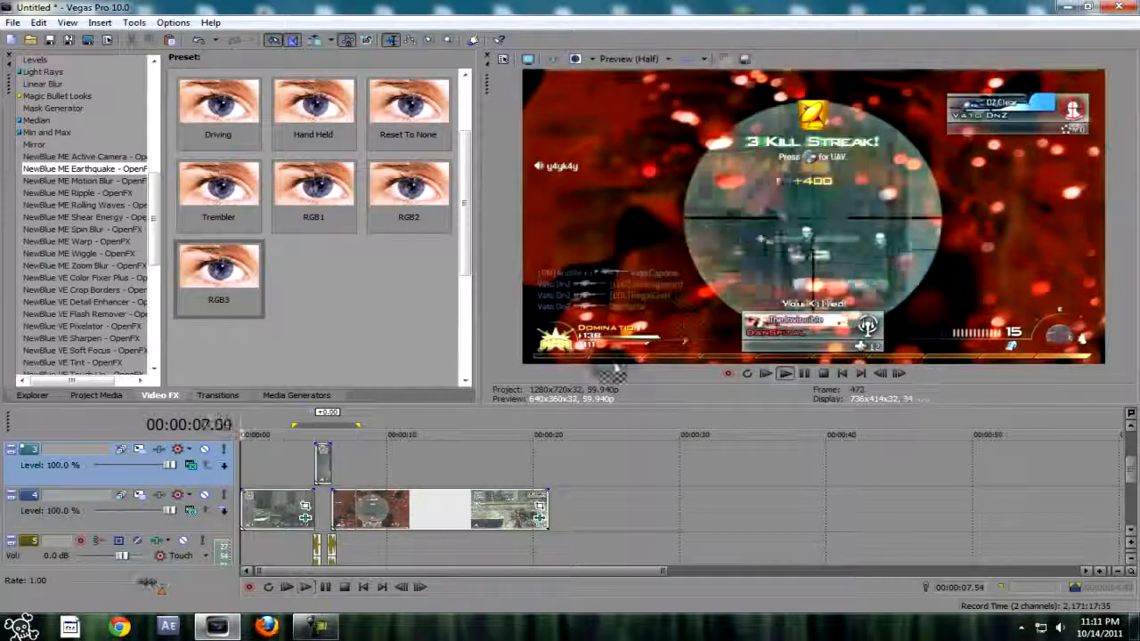
pyautogui.press('space')
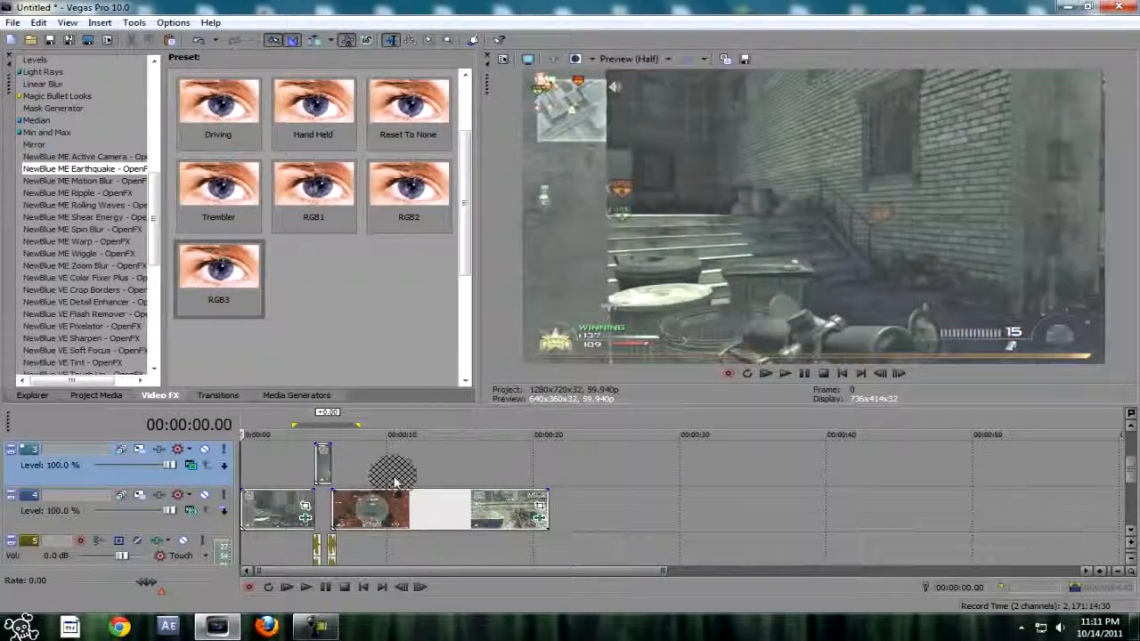
pyautogui.click(322, 479)
pyautogui.click(318, 471)
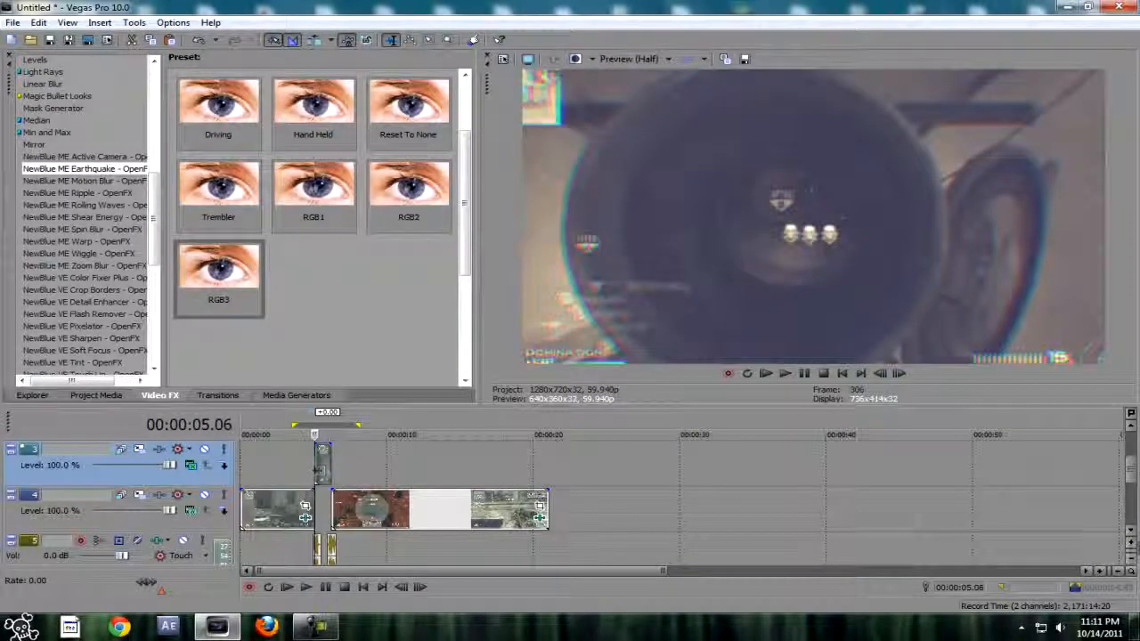
pyautogui.click(1100, 572)
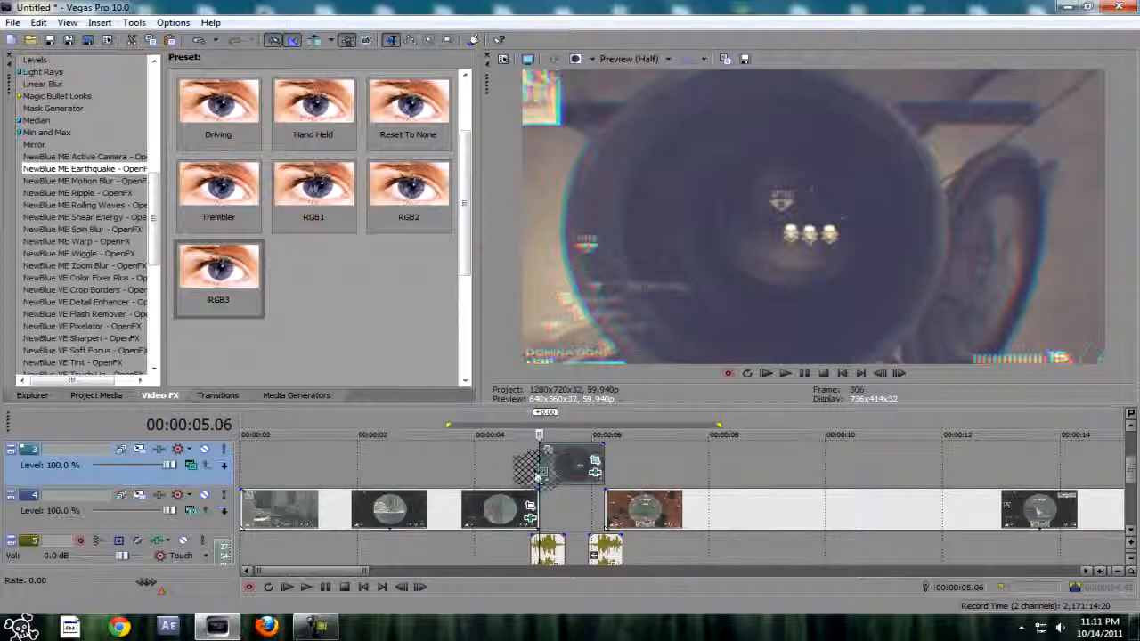
pyautogui.click(525, 471)
pyautogui.press('space')
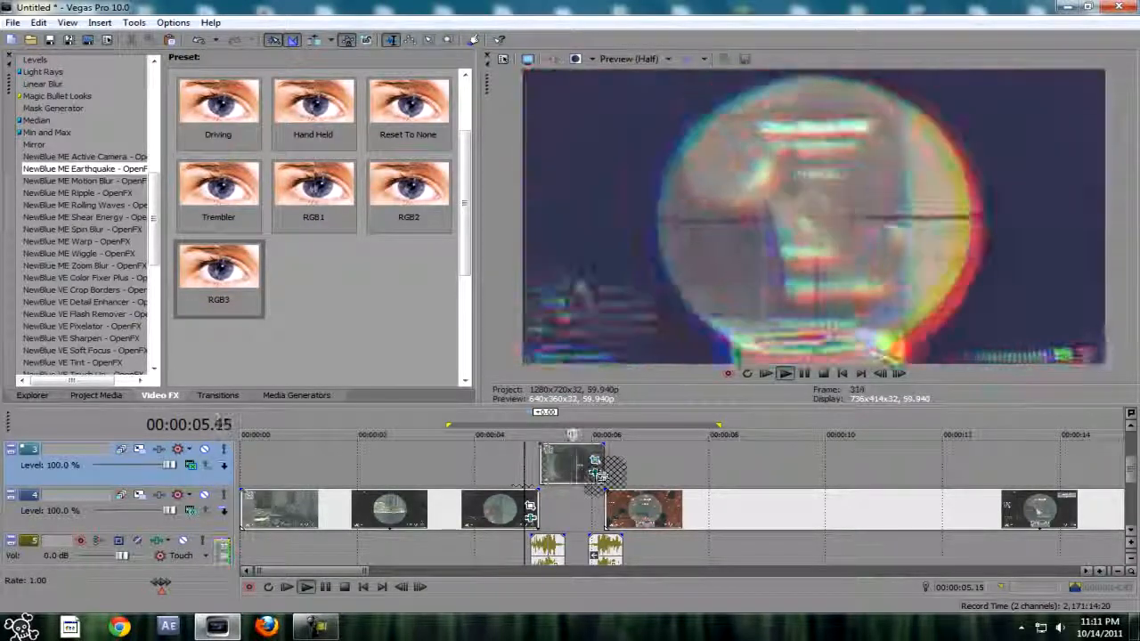
pyautogui.press('space')
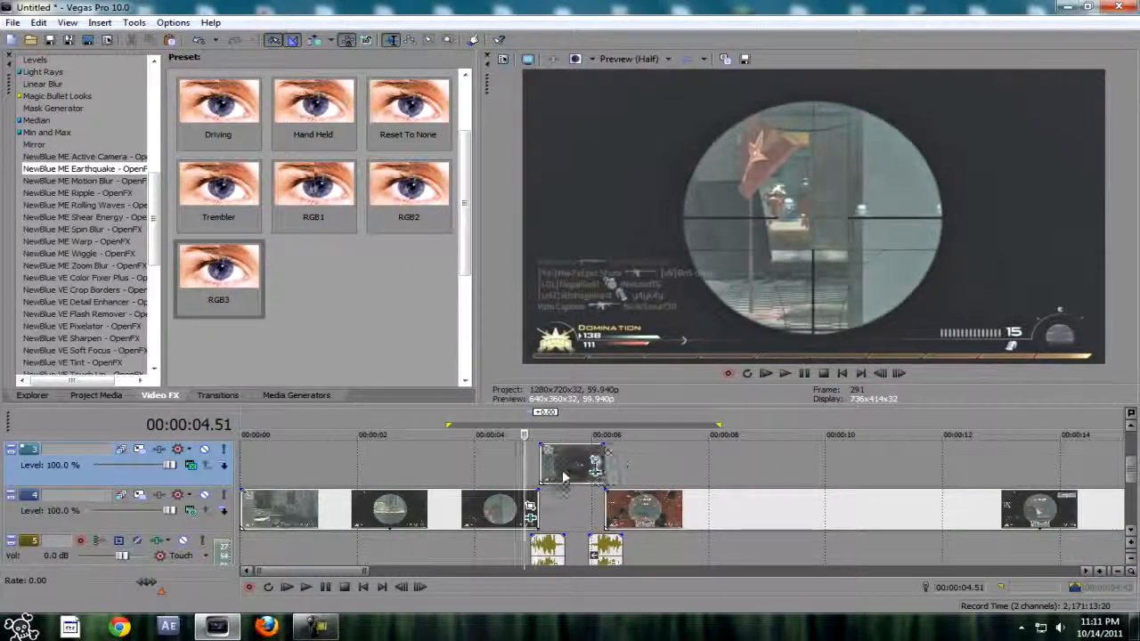
pyautogui.press('space')
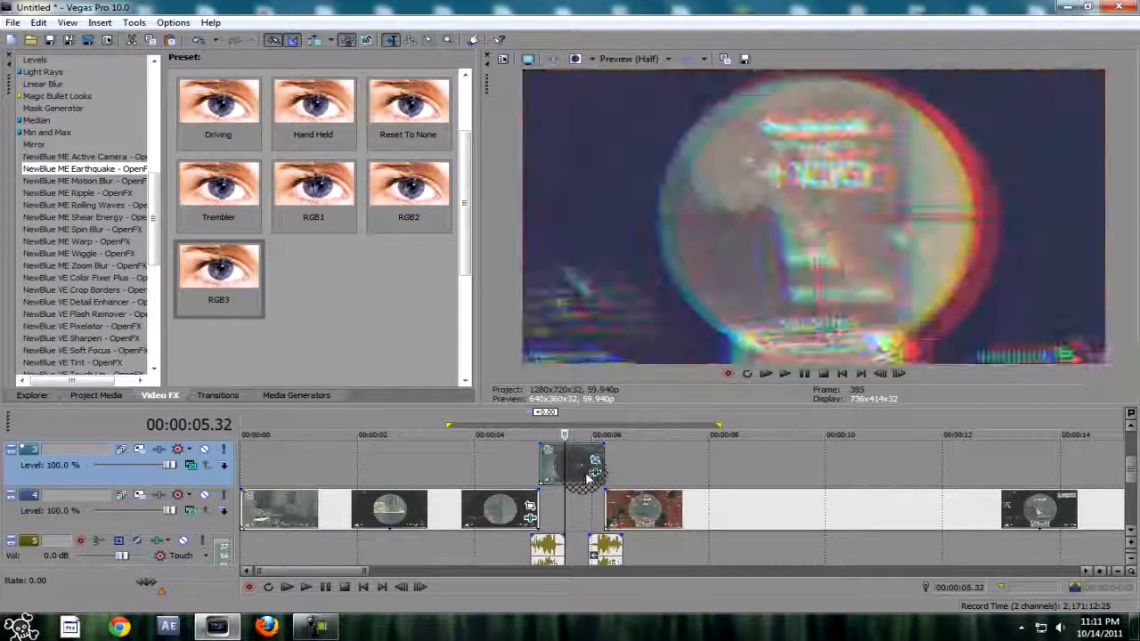
# Move the cut between the layered section and the graded clip slightly earlier, shift the second sound effect earlier to match, and play the result
pyautogui.moveTo(597, 469); pyautogui.dragTo(597, 503)
pyautogui.click(603, 553)
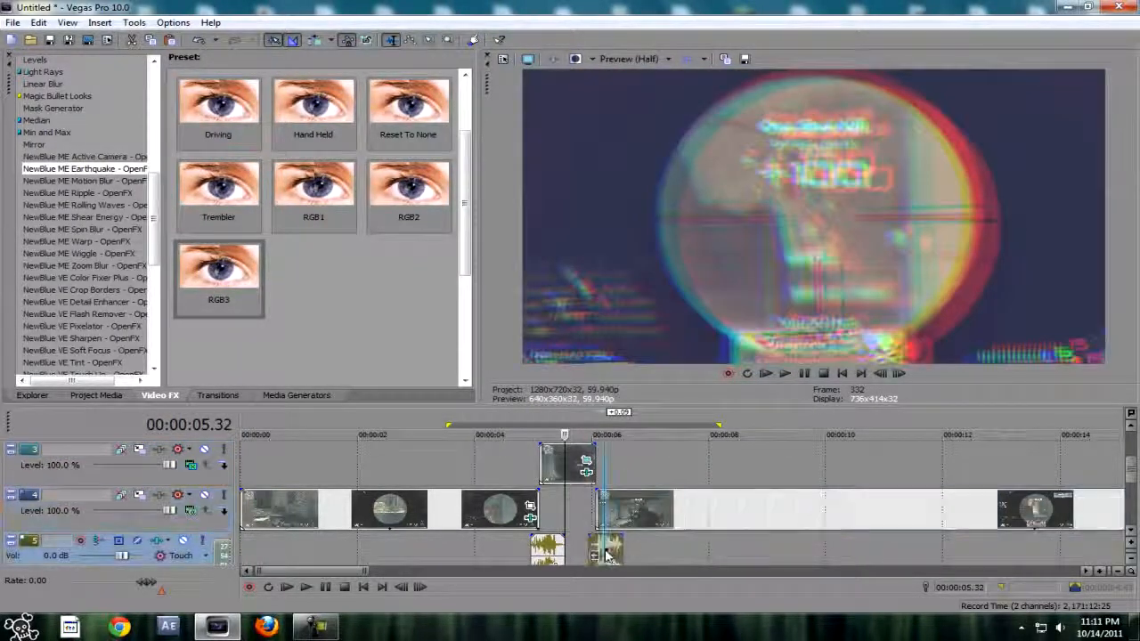
pyautogui.click(517, 470)
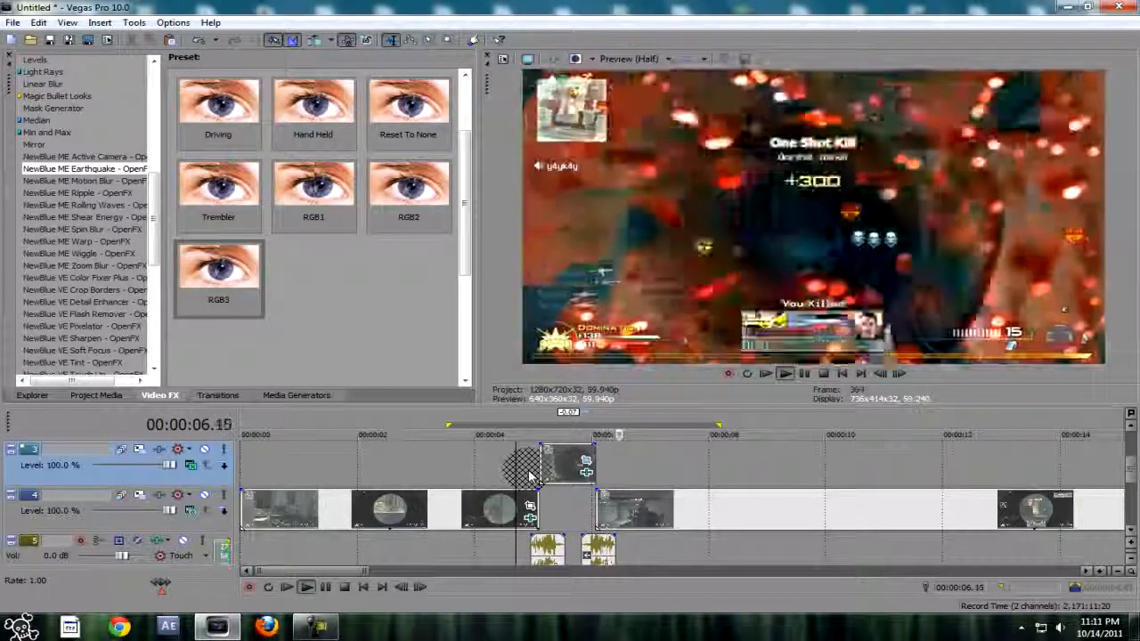
pyautogui.press('space')
# Mark the time range from 00:00:03.39 to 00:00:08.41 and play through the shortened effect and the graded clip
pyautogui.moveTo(746, 466); pyautogui.dragTo(457, 466)
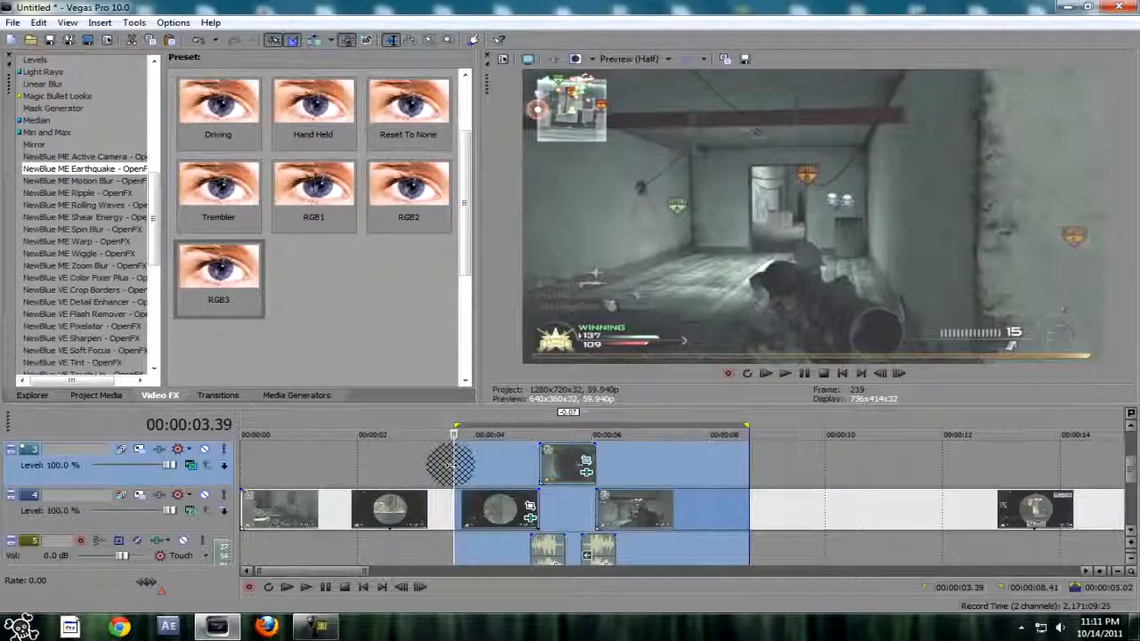
pyautogui.click(453, 465)
pyautogui.press('space')
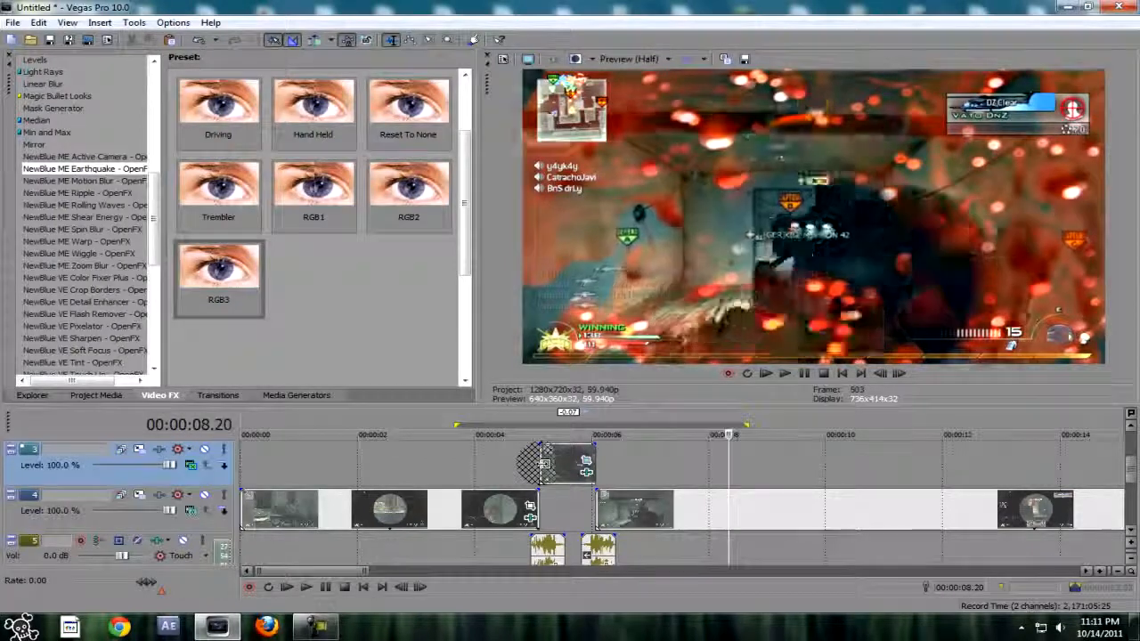
pyautogui.press('space')
# Step frame by frame through the layered section from its start to near its end to examine the RGB split and shake
pyautogui.click(543, 464)
pyautogui.press('Right')
pyautogui.press('Right')
pyautogui.press('Right')
pyautogui.press('Right')
pyautogui.press('Right')
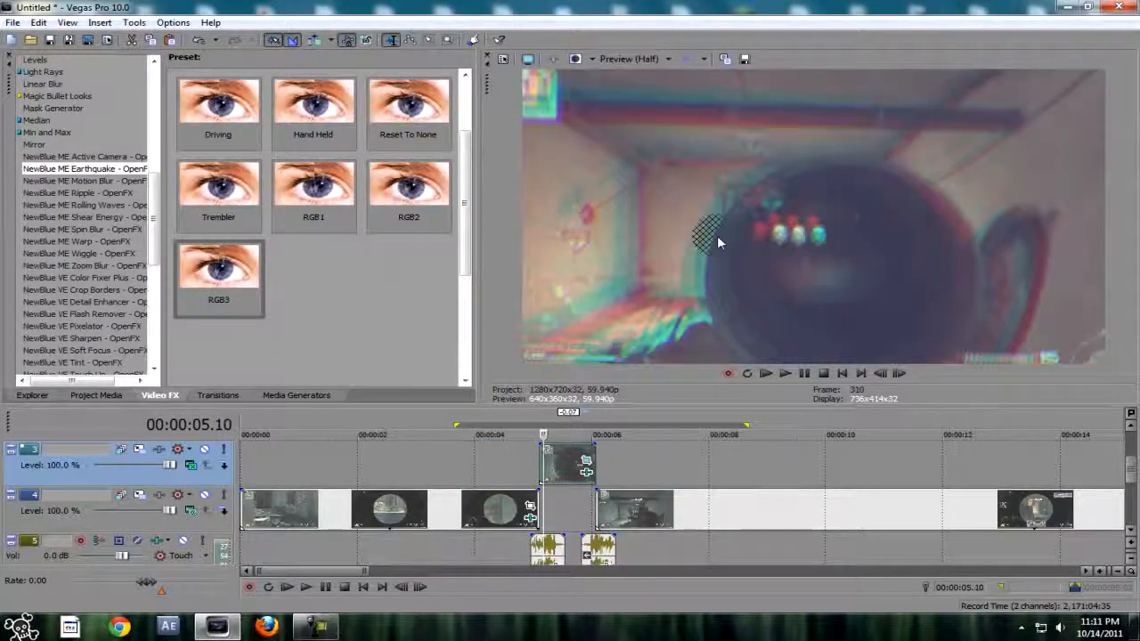
pyautogui.press('Right')
pyautogui.press('Right')
pyautogui.press('Right')
pyautogui.press('Right')
pyautogui.press('Right')
pyautogui.press('Right')
pyautogui.press('Right')
pyautogui.press('Right')
pyautogui.press('Right')
pyautogui.press('Right')
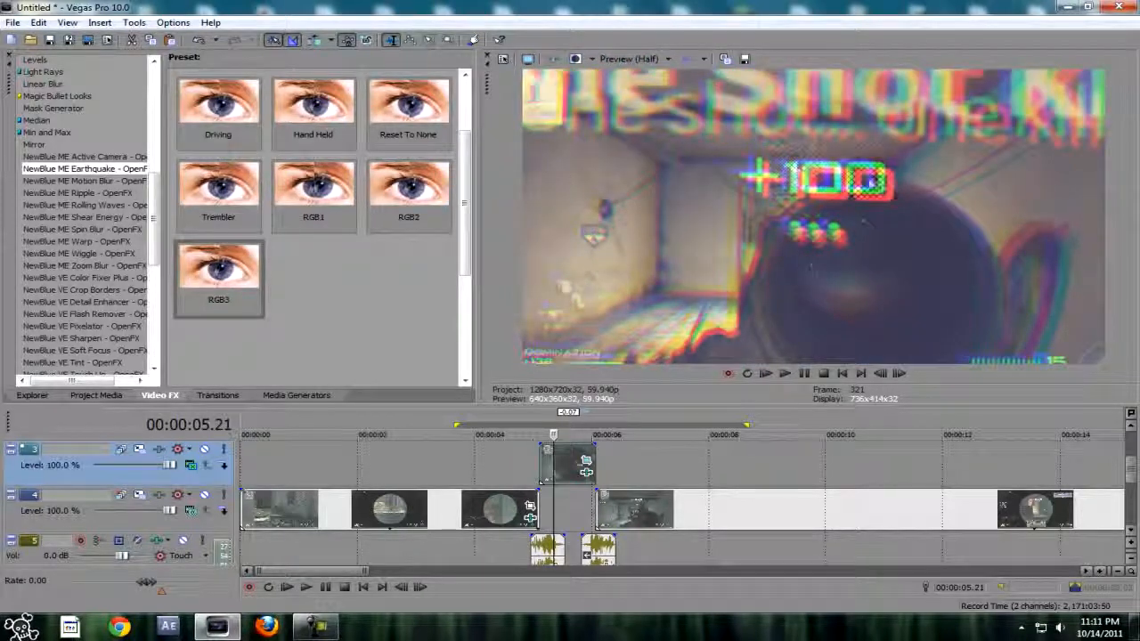
pyautogui.moveTo(89, 187); pyautogui.dragTo(953, 258)
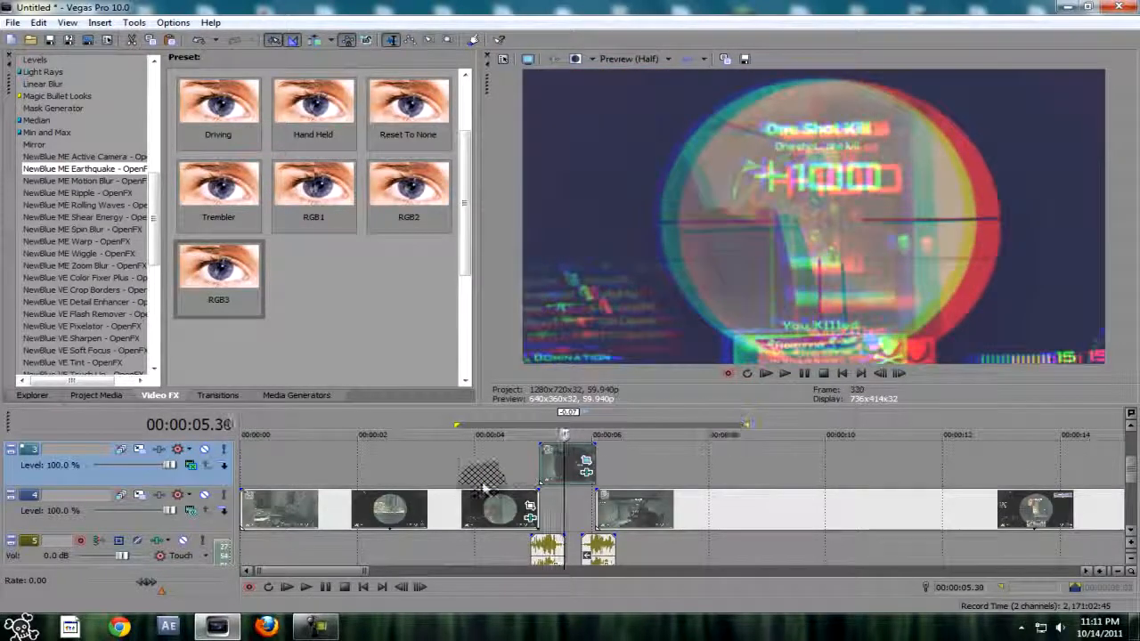
pyautogui.moveTo(482, 489); pyautogui.dragTo(604, 472)
pyautogui.press('Right')
pyautogui.press('Right')
pyautogui.press('Right')
pyautogui.press('Right')
pyautogui.press('Right')
pyautogui.press('Right')
pyautogui.press('Right')
pyautogui.press('Right')
pyautogui.press('Right')
pyautogui.press('Right')
pyautogui.press('Right')
pyautogui.press('Right')
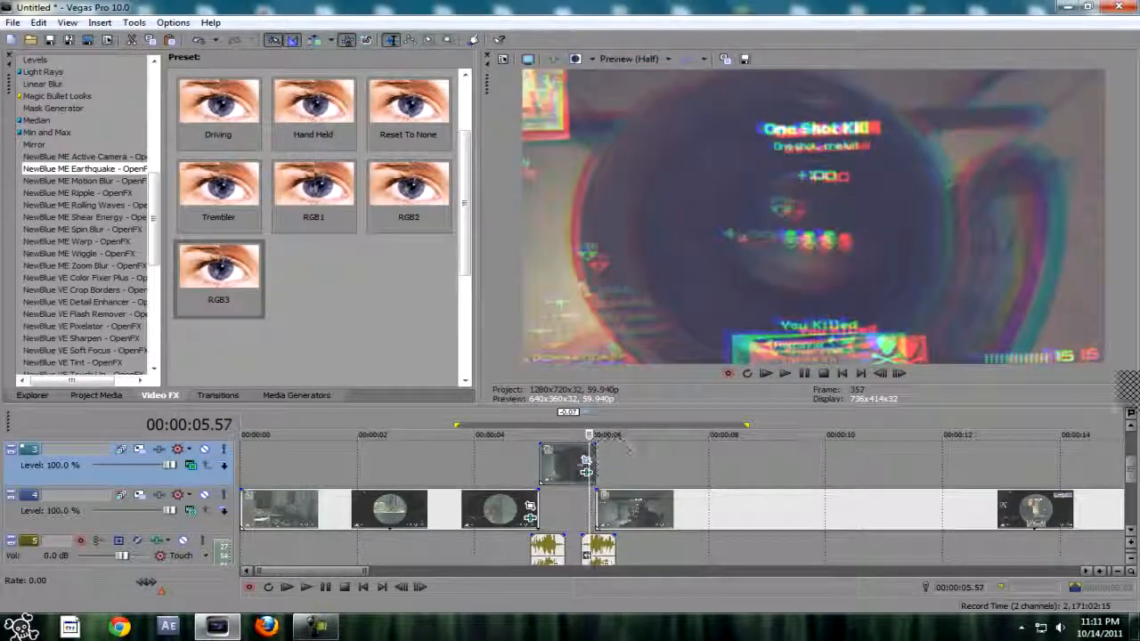
# Trim the ends of the stacked clips on the upper tracks slightly earlier, flush with the start of the graded clip
pyautogui.scroll(2, 1133, 454)
pyautogui.moveTo(602, 512); pyautogui.dragTo(595, 511)
pyautogui.moveTo(604, 462); pyautogui.dragTo(597, 461)
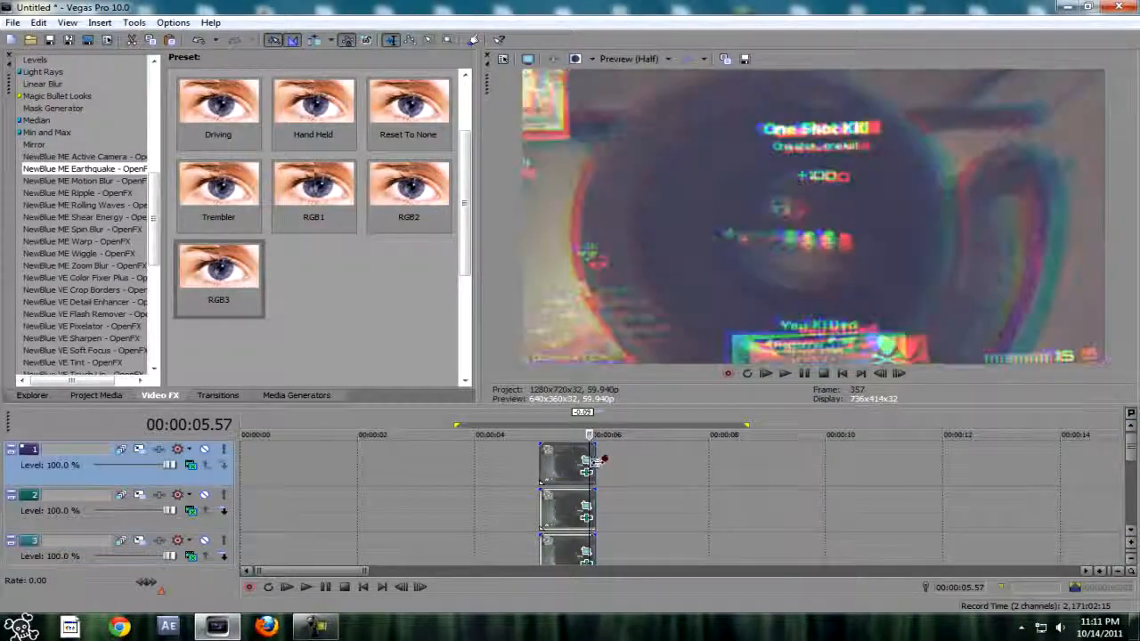
pyautogui.scroll(-2, 1134, 490)
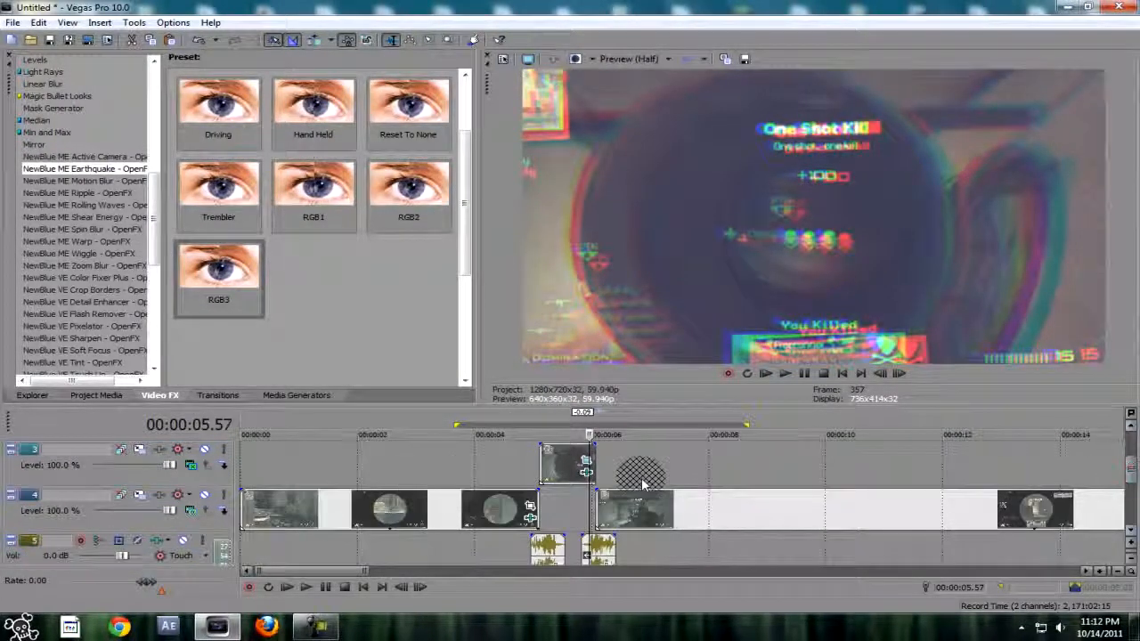
# Play through the layered RGB section and the marked time range to check the trimmed transition into the graded clip
pyautogui.press('space')
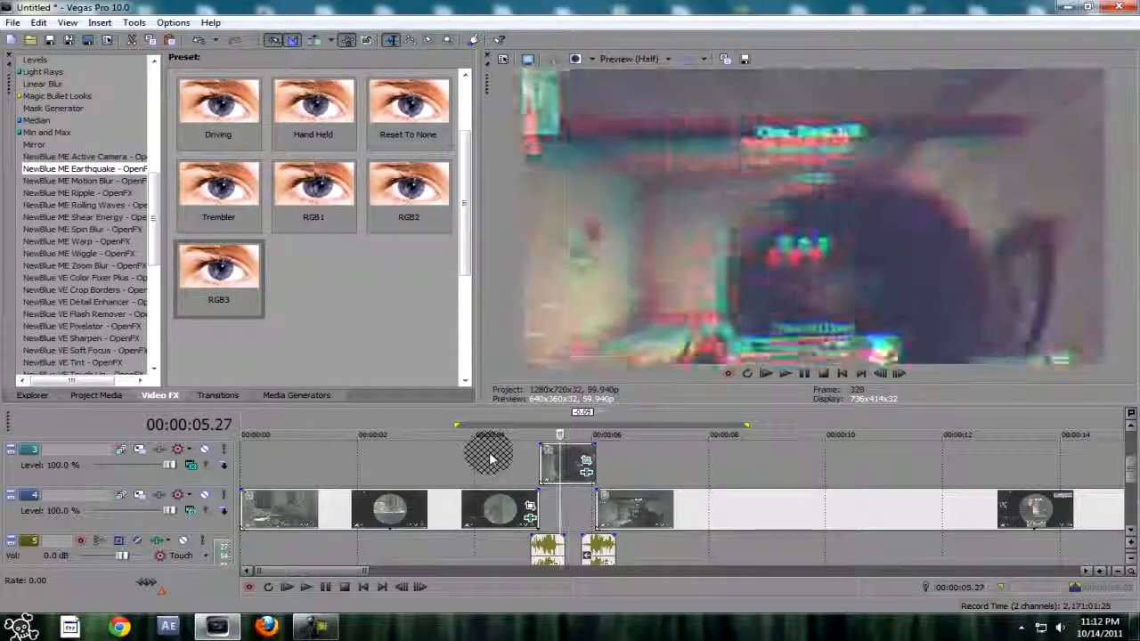
pyautogui.press('space')
pyautogui.press('space')
pyautogui.press('space')
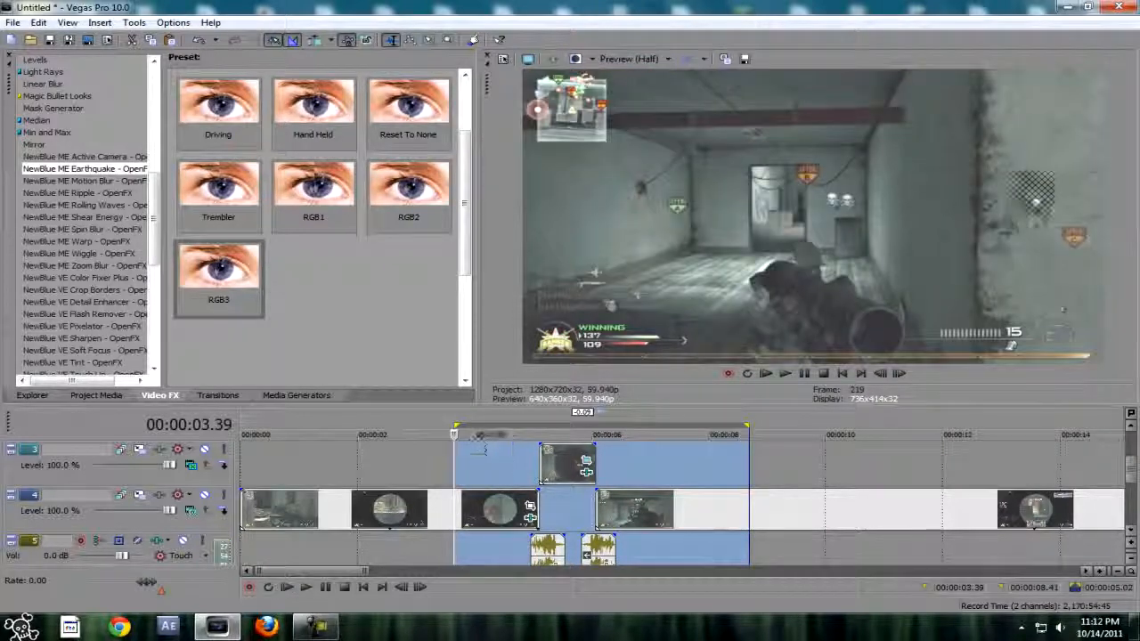
pyautogui.click(1119, 572)
pyautogui.click(1119, 572)
pyautogui.click(1119, 572)
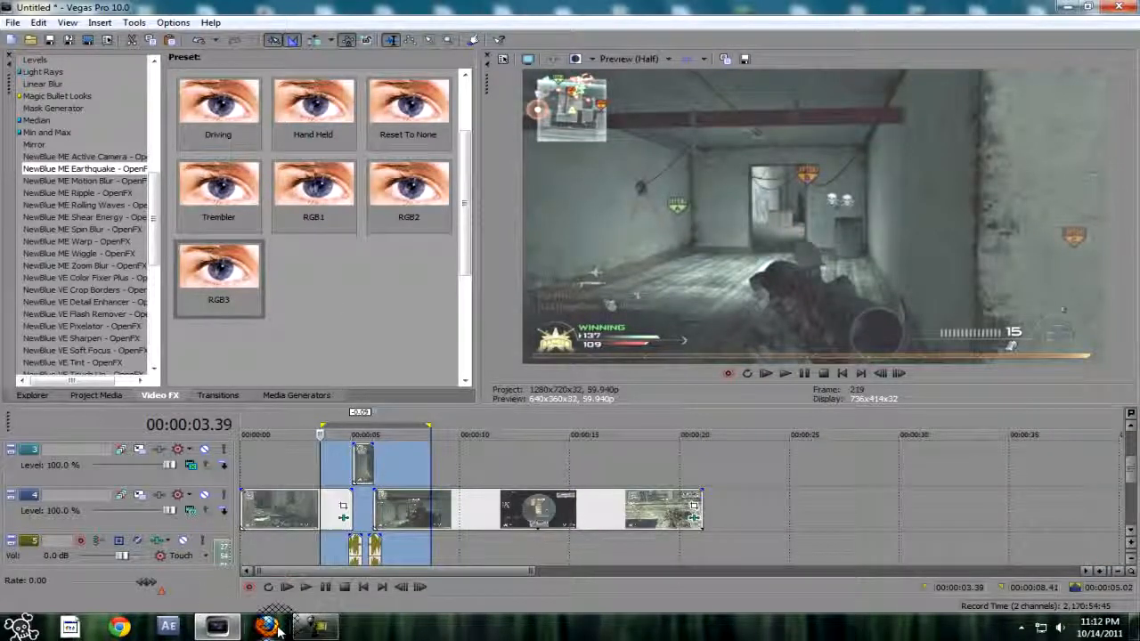
pyautogui.click(217, 626)
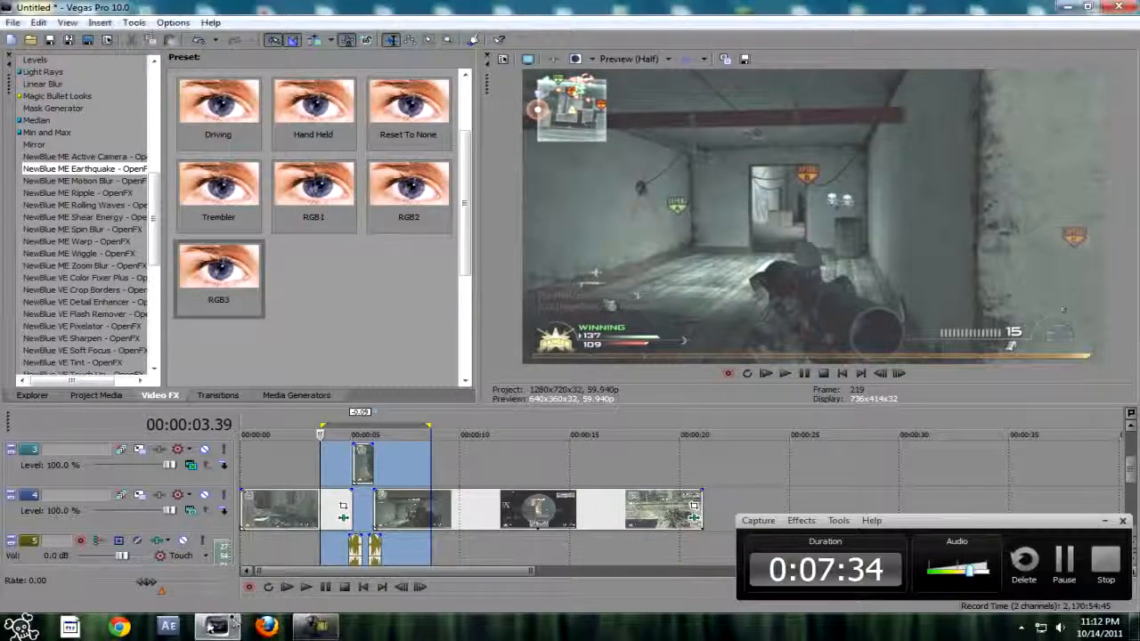
pyautogui.click(21, 626)
pyautogui.click(36, 628)
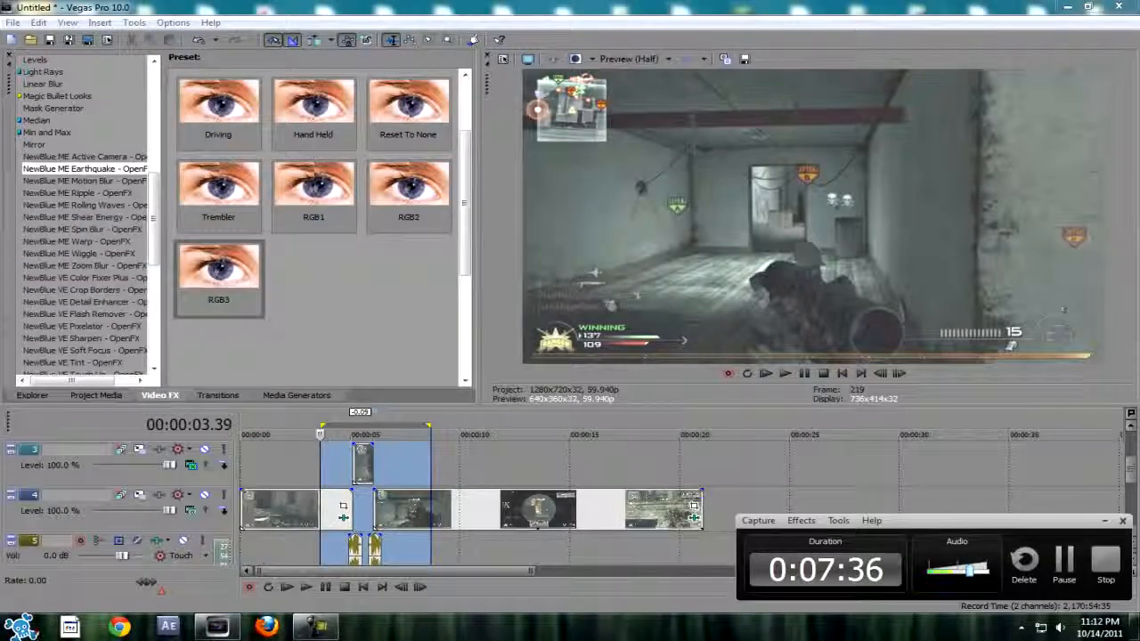